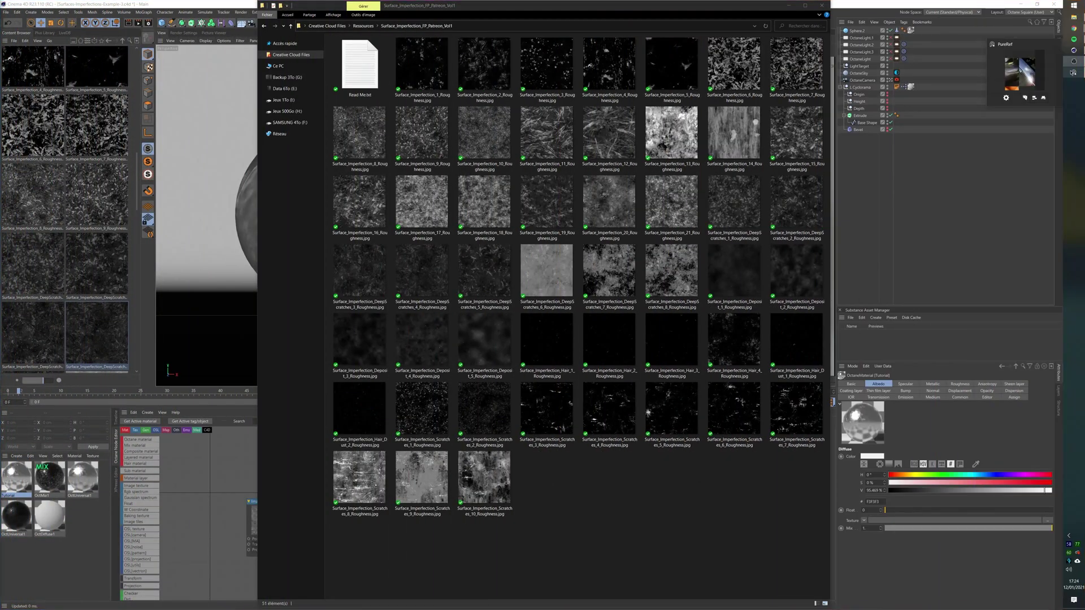
Switch to the PureRef reference board and examine the photo of the worn, scratched metal tube up close
{"action": "left_click", "coordinate": [1024, 72]}
{"action": "scroll", "coordinate": [505, 362], "scroll_direction": "down", "scroll_amount": 4}
{"action": "middle_click_drag", "start_coordinate": [430, 421], "coordinate": [543, 423]}
{"action": "scroll", "coordinate": [544, 404], "scroll_direction": "up", "scroll_amount": 4}
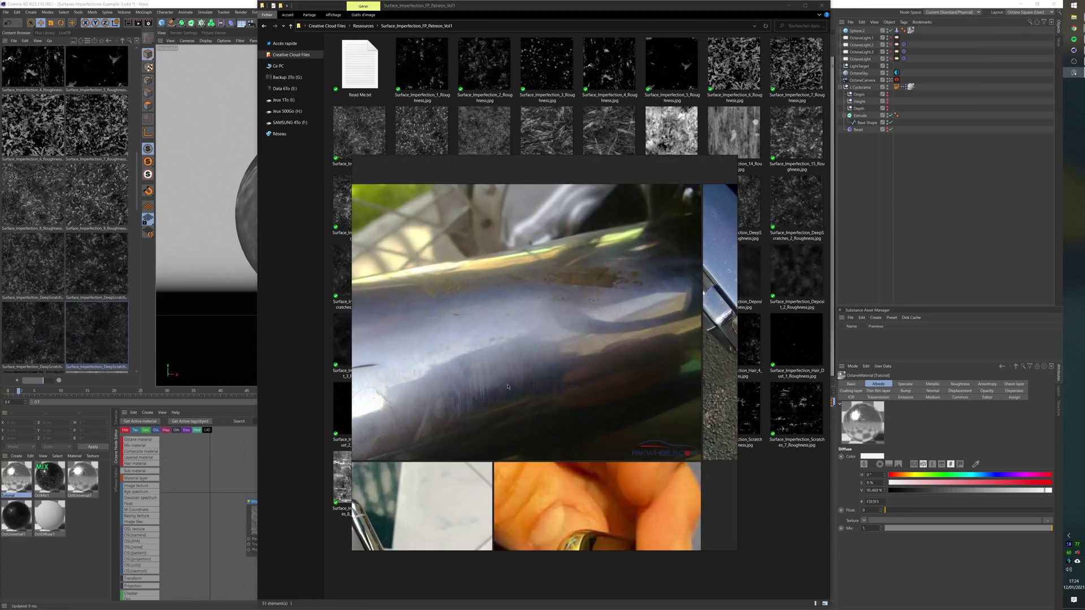
{"action": "scroll", "coordinate": [503, 383], "scroll_direction": "up", "scroll_amount": 2}
{"action": "mouse_move", "coordinate": [498, 376]}
{"action": "middle_mouse_down"}
{"action": "mouse_move", "coordinate": [549, 422]}
{"action": "mouse_move", "coordinate": [594, 431]}
{"action": "mouse_move", "coordinate": [516, 370]}
{"action": "middle_mouse_up"}
{"action": "scroll", "coordinate": [516, 370], "scroll_direction": "down", "scroll_amount": 2}
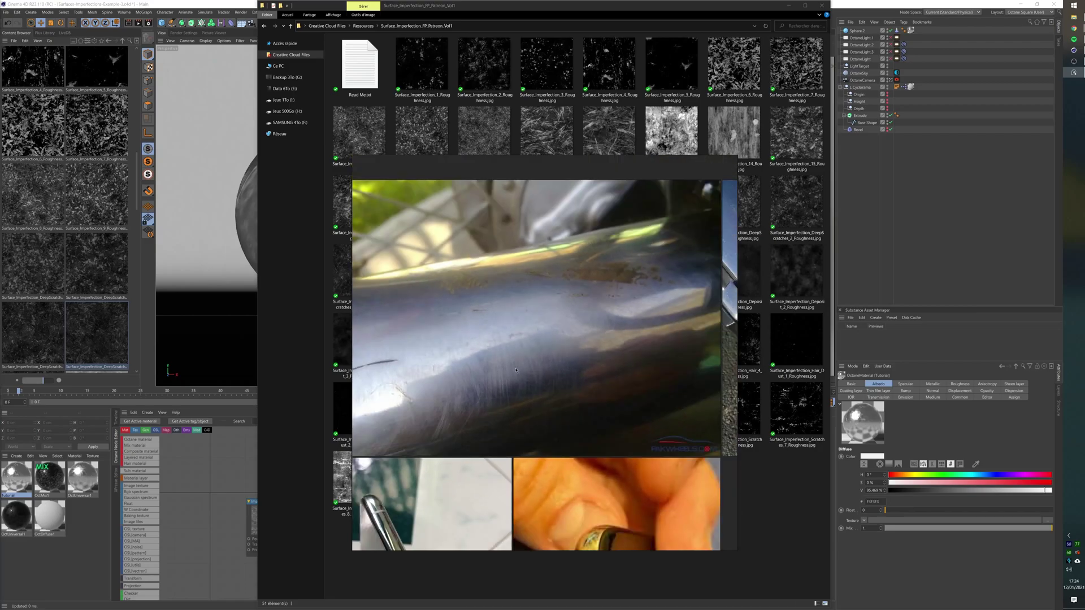
Examine the reference photos of the scratched polished rod and the worn gold phone edge
{"action": "middle_click_drag", "start_coordinate": [503, 440], "coordinate": [540, 201]}
{"action": "scroll", "coordinate": [438, 338], "scroll_direction": "up", "scroll_amount": 4}
{"action": "middle_click_drag", "start_coordinate": [452, 241], "coordinate": [440, 305]}
{"action": "scroll", "coordinate": [463, 288], "scroll_direction": "up", "scroll_amount": 2}
{"action": "scroll", "coordinate": [537, 343], "scroll_direction": "down", "scroll_amount": 1}
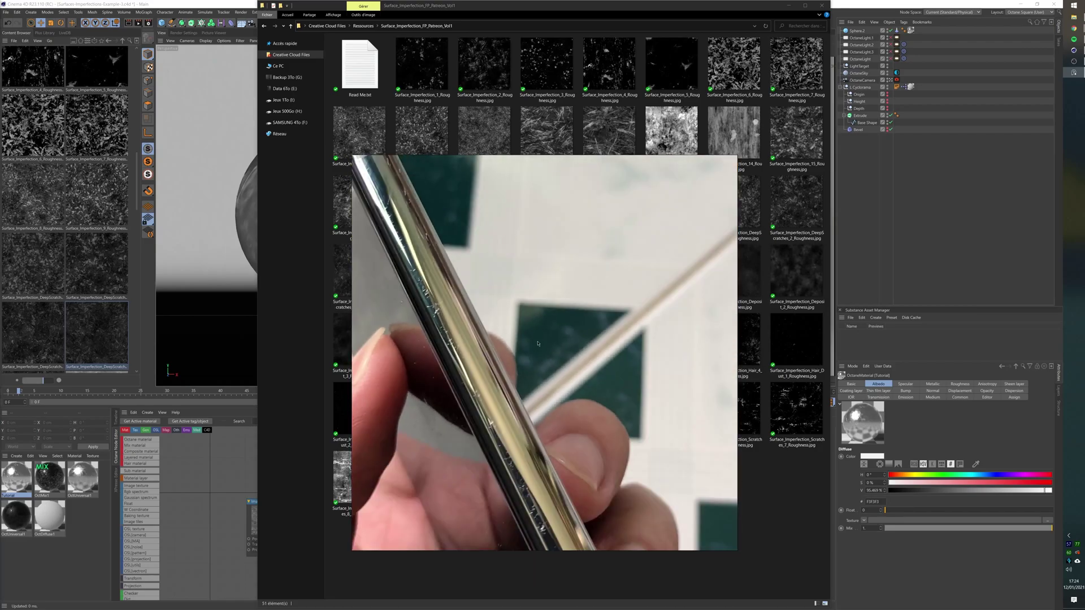
{"action": "middle_click_drag", "start_coordinate": [537, 343], "coordinate": [229, 339]}
{"action": "middle_click_drag", "start_coordinate": [618, 360], "coordinate": [375, 315]}
{"action": "scroll", "coordinate": [390, 314], "scroll_direction": "down", "scroll_amount": 3}
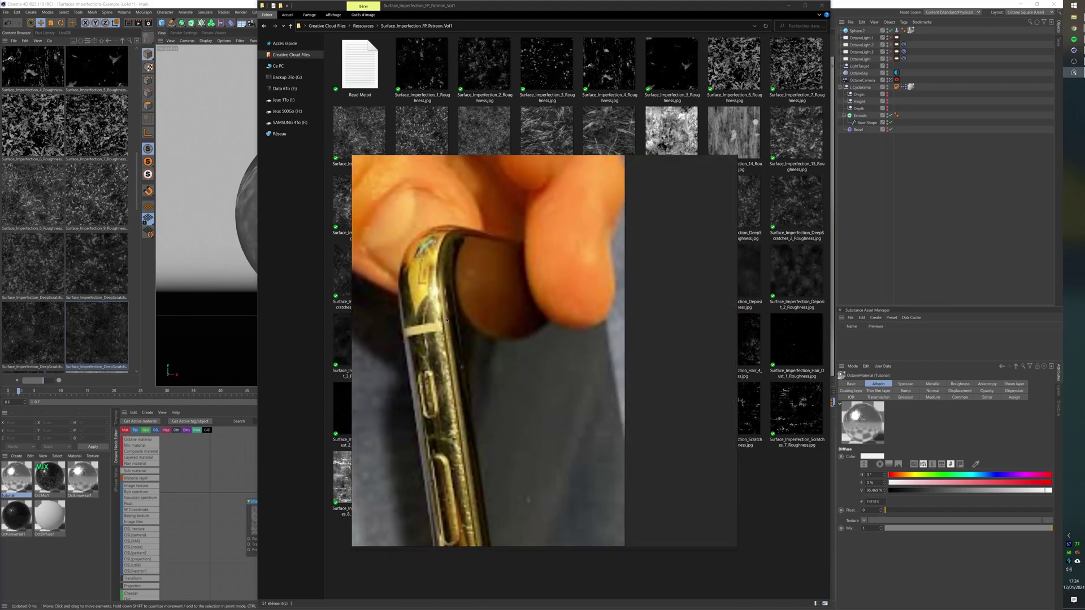
Return to the metal tube photo, examine its surface wear, and put the reference board away
{"action": "middle_click_drag", "start_coordinate": [447, 320], "coordinate": [446, 385]}
{"action": "scroll", "coordinate": [445, 384], "scroll_direction": "down", "scroll_amount": 3}
{"action": "middle_click_drag", "start_coordinate": [644, 163], "coordinate": [624, 452]}
{"action": "middle_click_drag", "start_coordinate": [368, 447], "coordinate": [494, 435]}
{"action": "scroll", "coordinate": [492, 381], "scroll_direction": "up", "scroll_amount": 3}
{"action": "scroll", "coordinate": [495, 435], "scroll_direction": "down", "scroll_amount": 3}
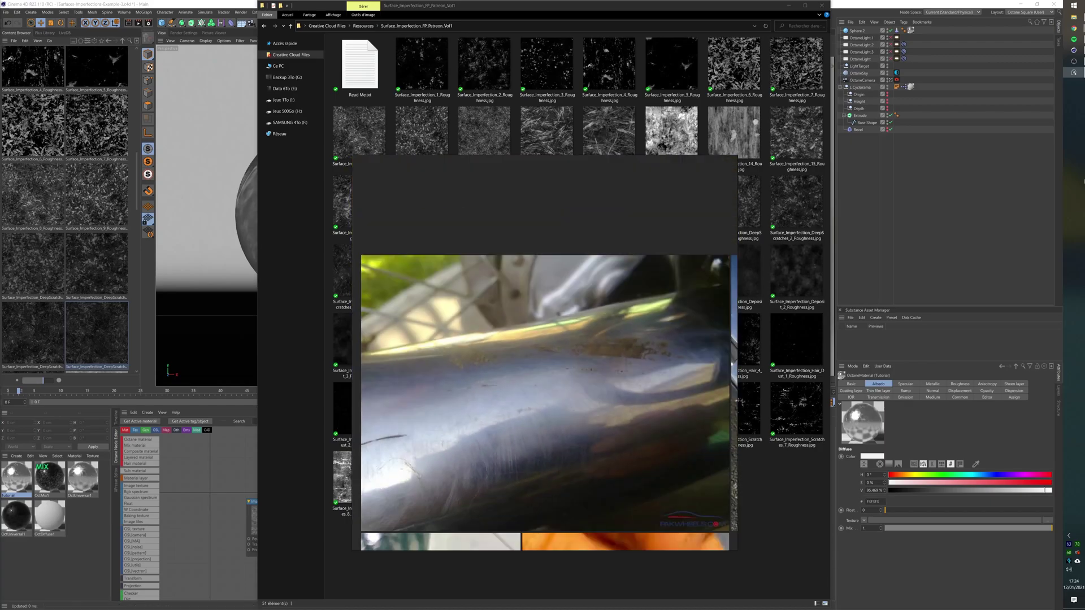
{"action": "left_click", "coordinate": [1073, 72]}
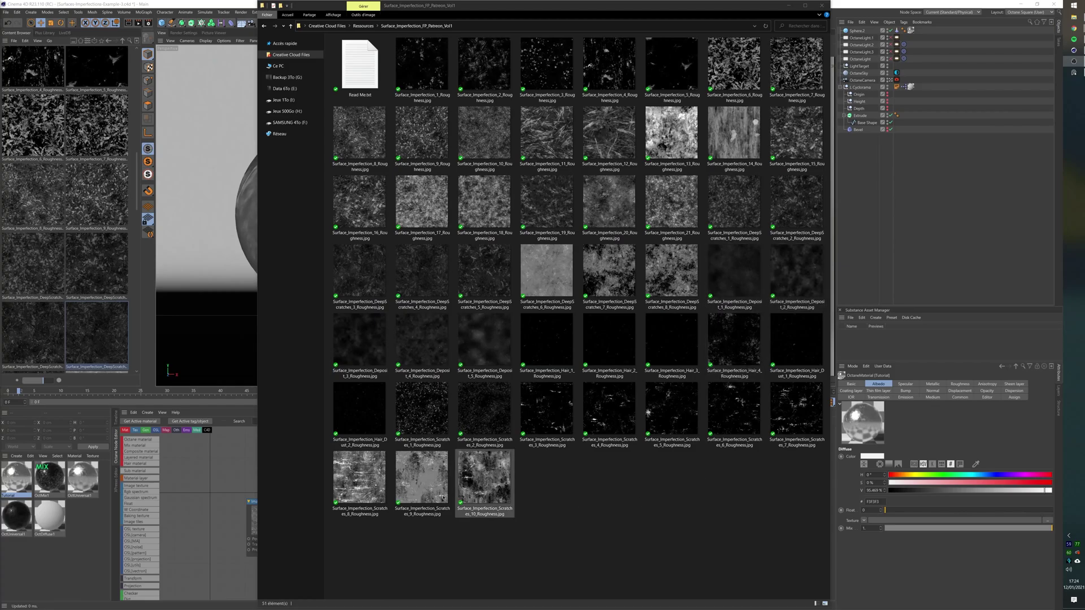
Preview Surface_Imperfection_Scratches_1_Roughness.jpg and the hair and deposit maps preceding it, back to Surface_Imperfection_Deposit_5_Roughness.jpg, and close the viewer
{"action": "double_click", "coordinate": [429, 417]}
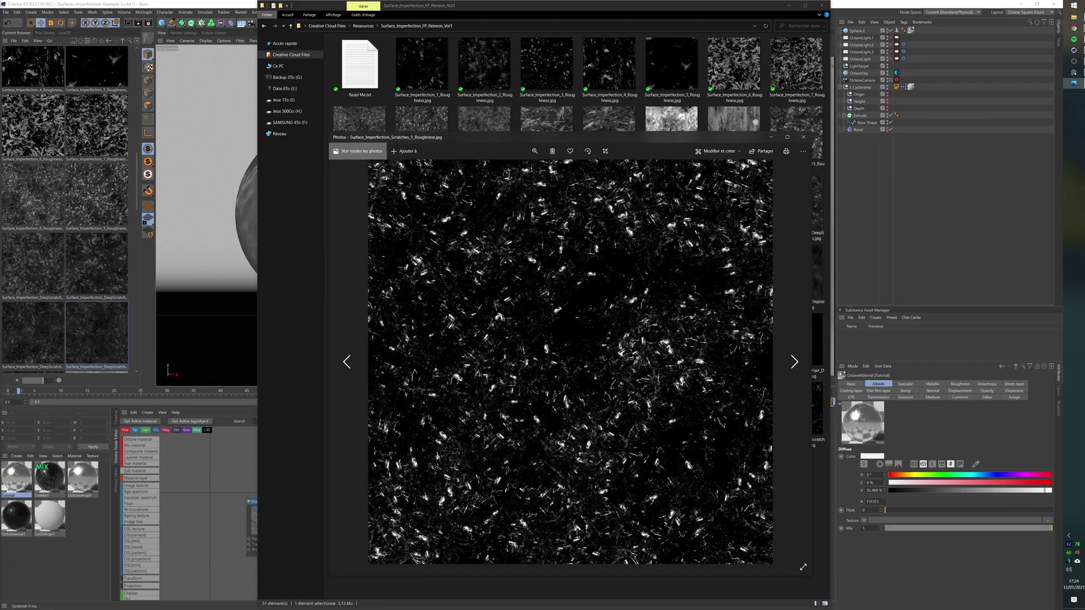
{"action": "key", "text": "Left"}
{"action": "key", "text": "Left"}
{"action": "key", "text": "Left"}
{"action": "key", "text": "Left"}
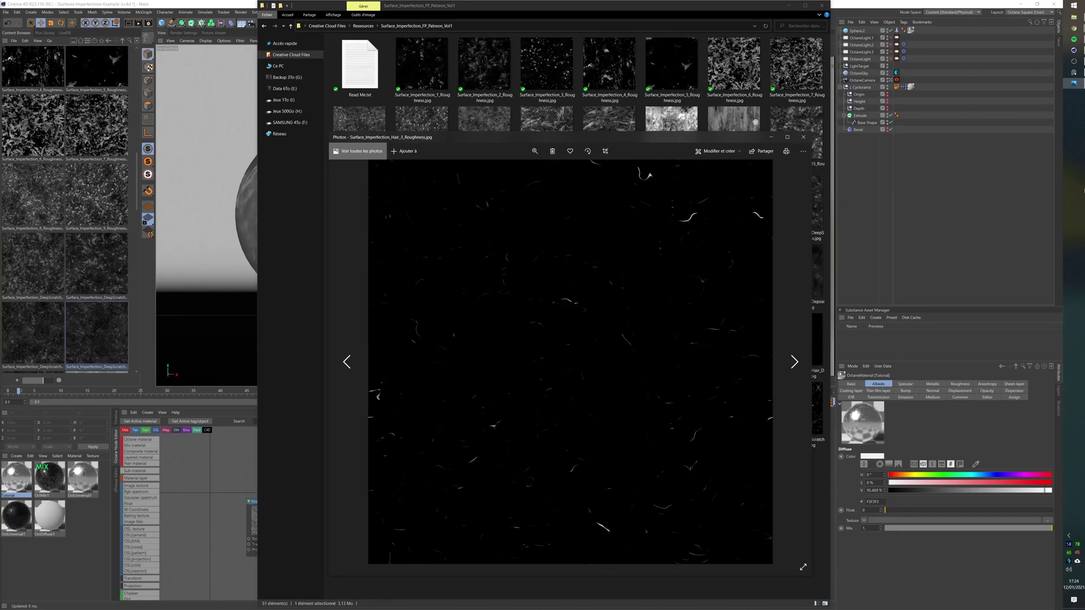
{"action": "key", "text": "Left"}
{"action": "key", "text": "Left"}
{"action": "key", "text": "Left"}
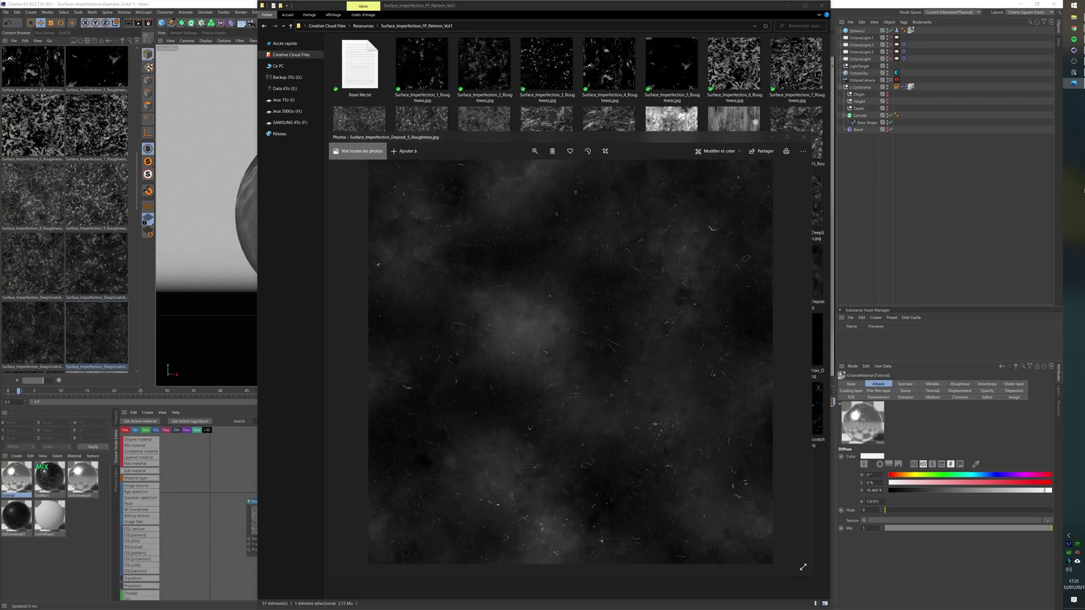
{"action": "left_click", "coordinate": [803, 137]}
{"action": "left_click", "coordinate": [565, 524]}
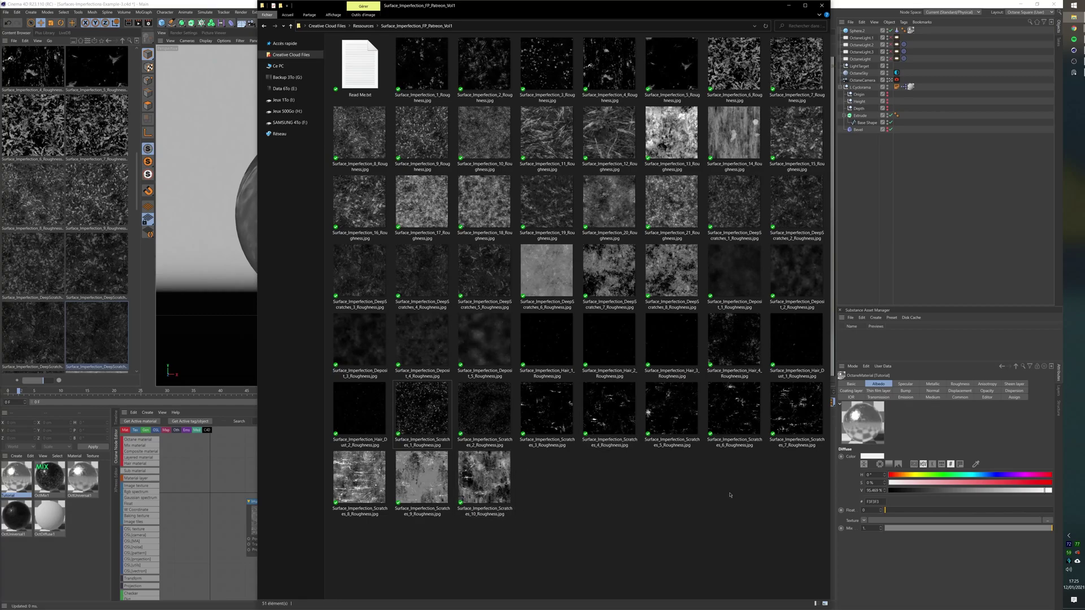
Preview the roughness maps DeepScratches_7 and DeepScratches_8 from the surface imperfection folder, and close the viewer
{"action": "left_click", "coordinate": [407, 59]}
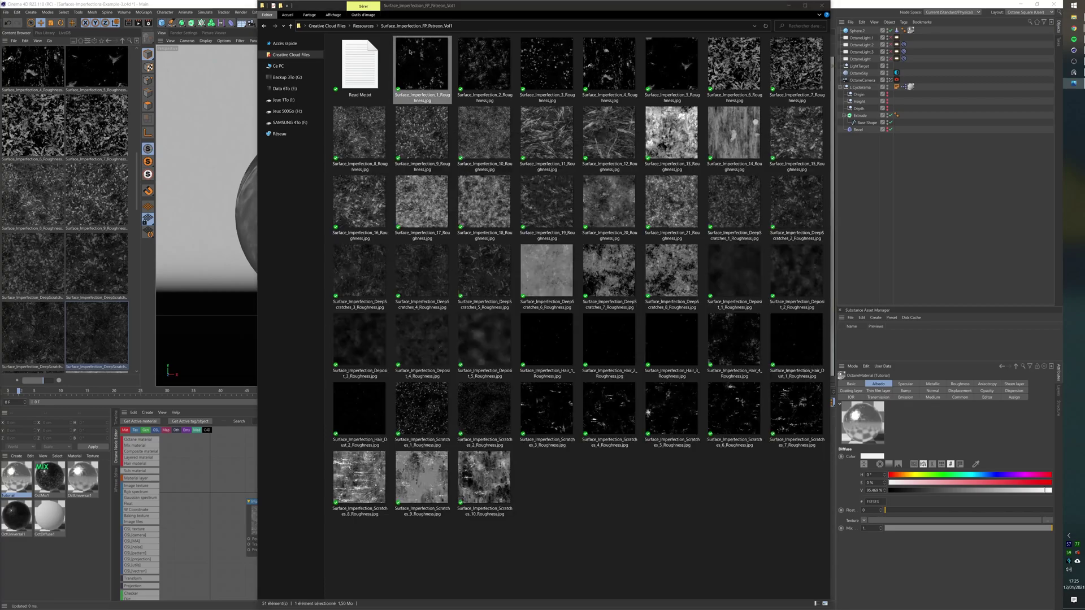
{"action": "left_click", "coordinate": [619, 255]}
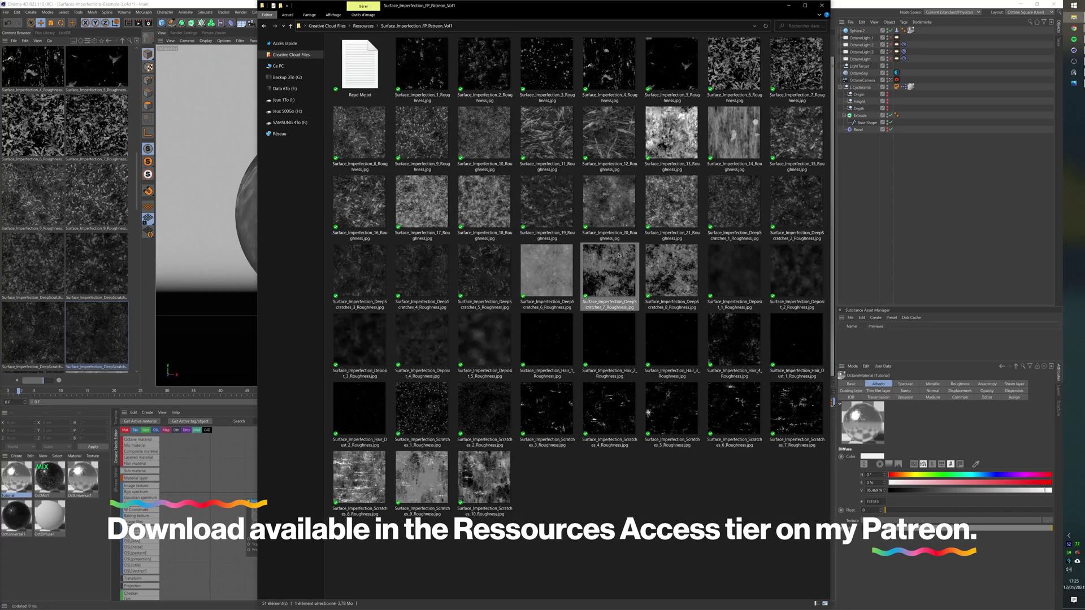
{"action": "double_click", "coordinate": [619, 255]}
{"action": "key", "text": "Right"}
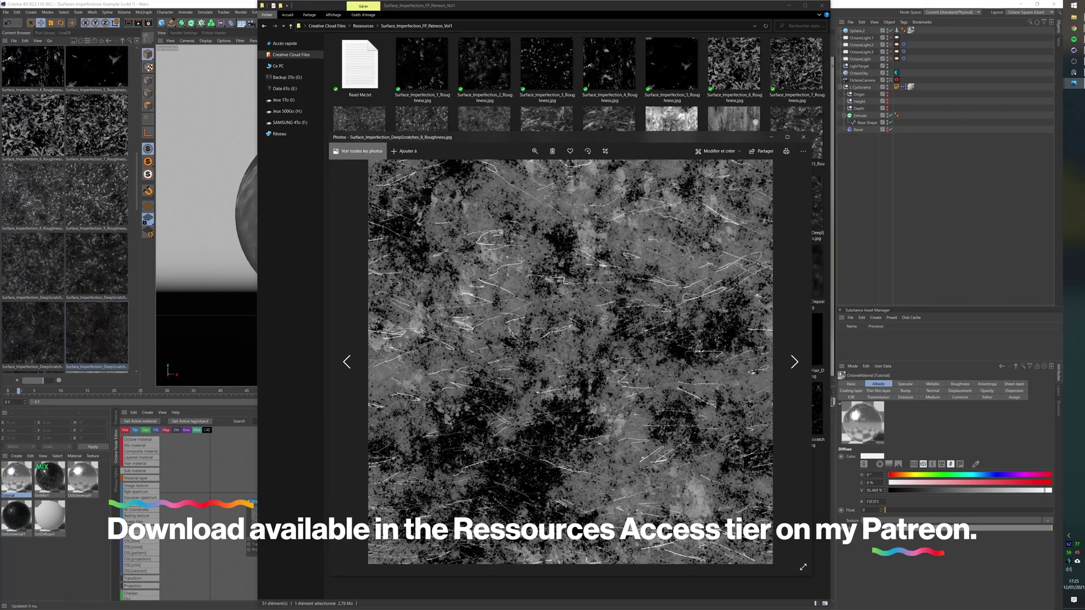
{"action": "left_click", "coordinate": [803, 137]}
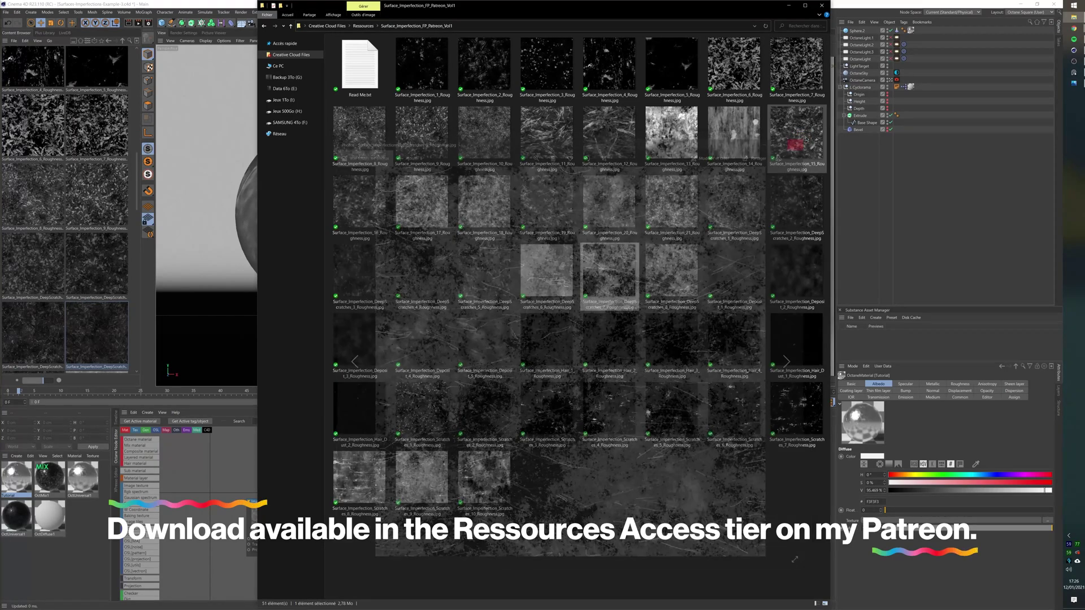
Preview the DeepScratches roughness maps one after another starting from DeepScratches_3, and close the viewer
{"action": "double_click", "coordinate": [359, 274]}
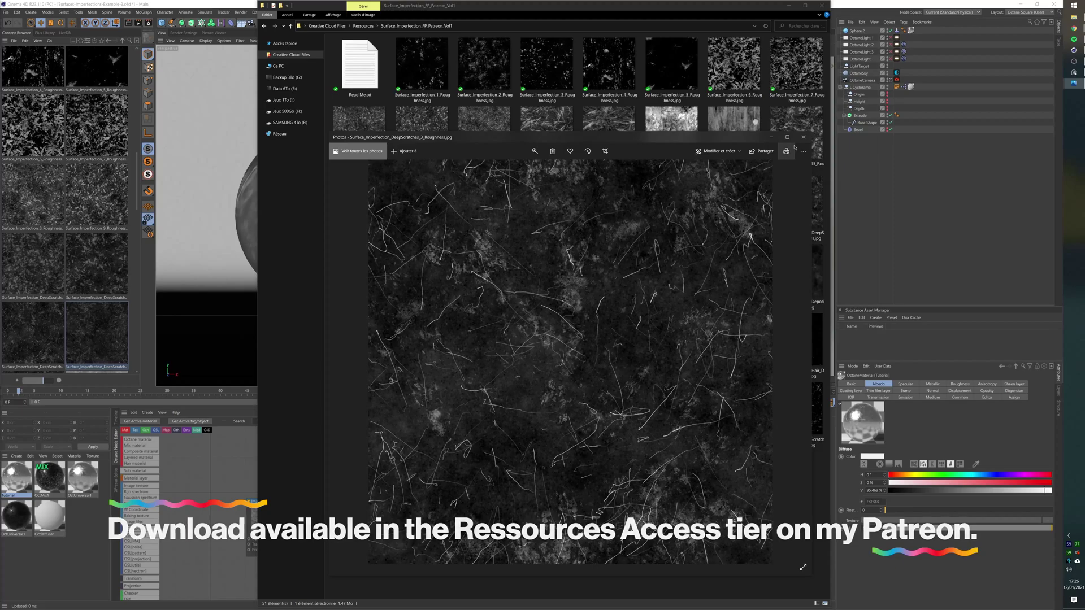
{"action": "key", "text": "Right"}
{"action": "key", "text": "Right"}
{"action": "key", "text": "Right"}
{"action": "key", "text": "Right"}
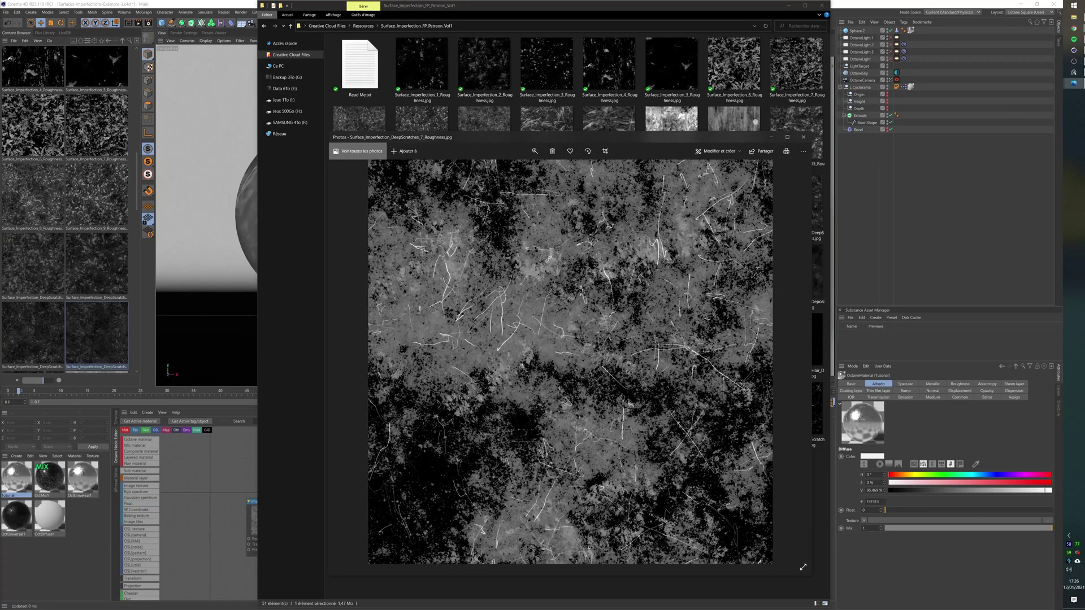
{"action": "key", "text": "Right"}
{"action": "key", "text": "Right"}
{"action": "left_click", "coordinate": [806, 136]}
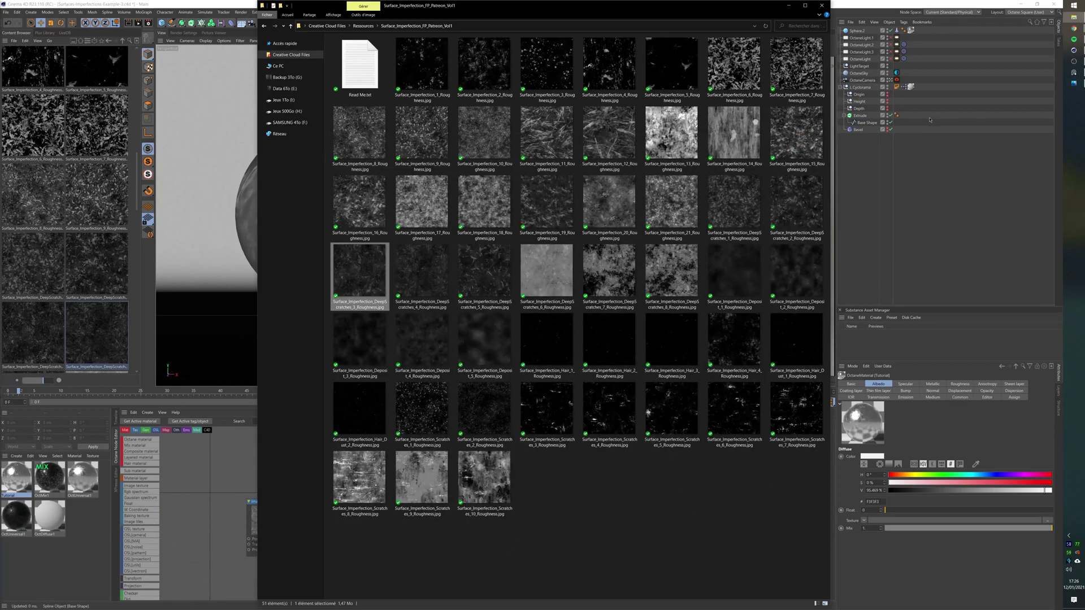
Switch to the browser, review the Patreon membership tiers and Ressources posts, and return to the texture folder
{"action": "left_click", "coordinate": [1074, 28]}
{"action": "scroll", "coordinate": [629, 523], "scroll_direction": "up", "scroll_amount": 2}
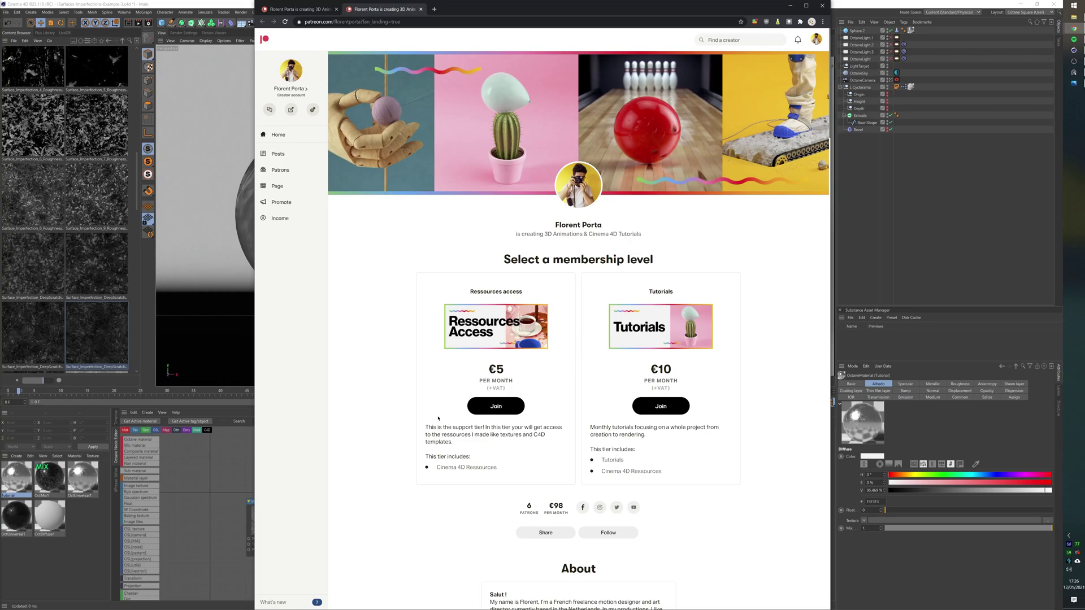
{"action": "left_click", "coordinate": [312, 3]}
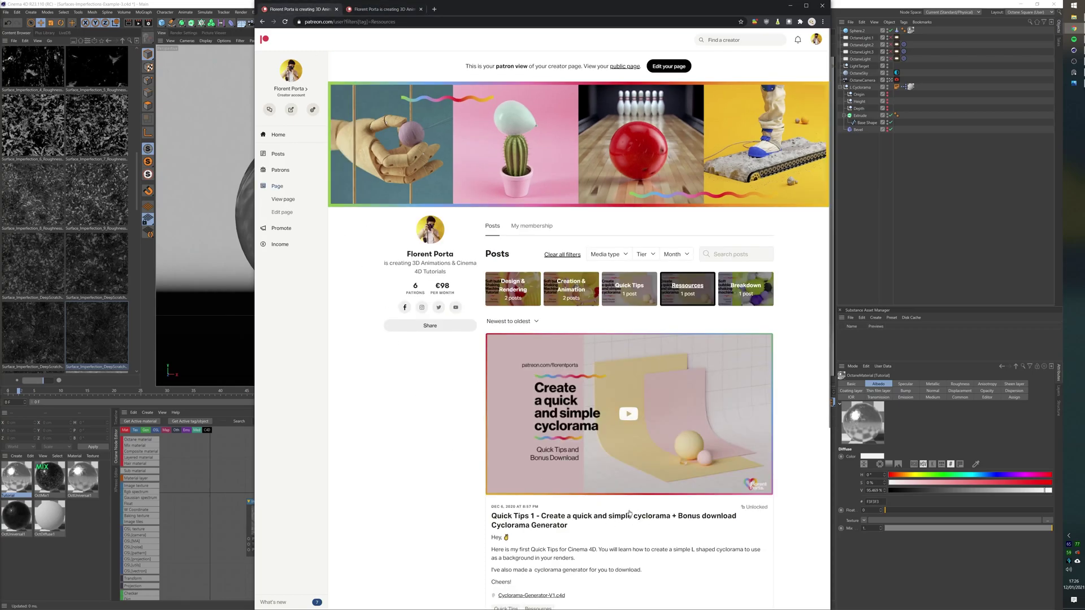
{"action": "scroll", "coordinate": [629, 513], "scroll_direction": "down", "scroll_amount": 3}
{"action": "scroll", "coordinate": [505, 434], "scroll_direction": "up", "scroll_amount": 3}
{"action": "left_click", "coordinate": [1073, 17]}
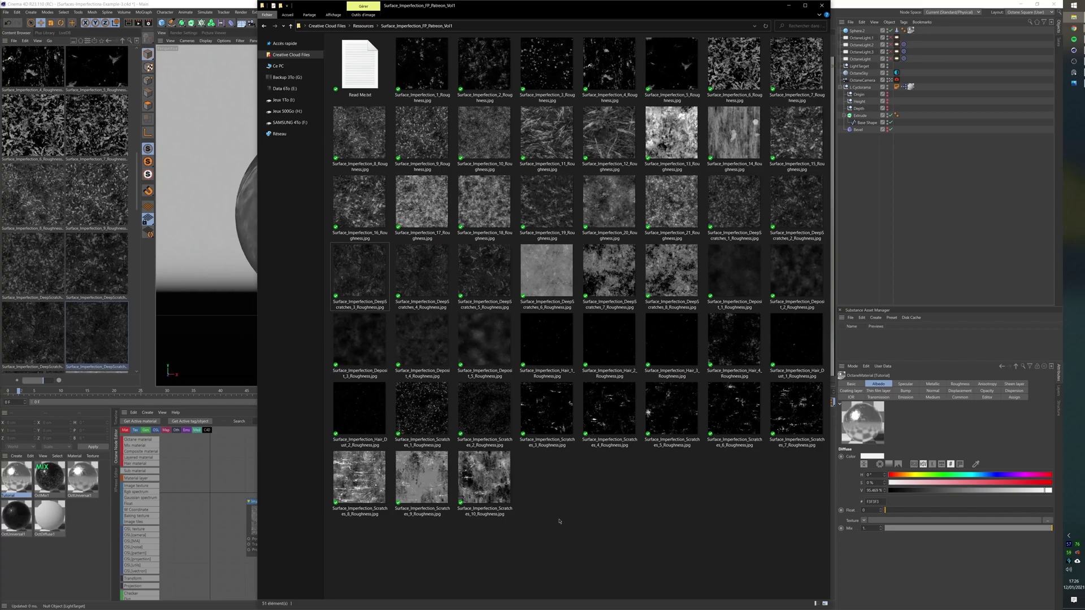
Switch to Cinema 4D and look through the surface imperfection textures in its content browser
{"action": "key", "text": "alt+Tab"}
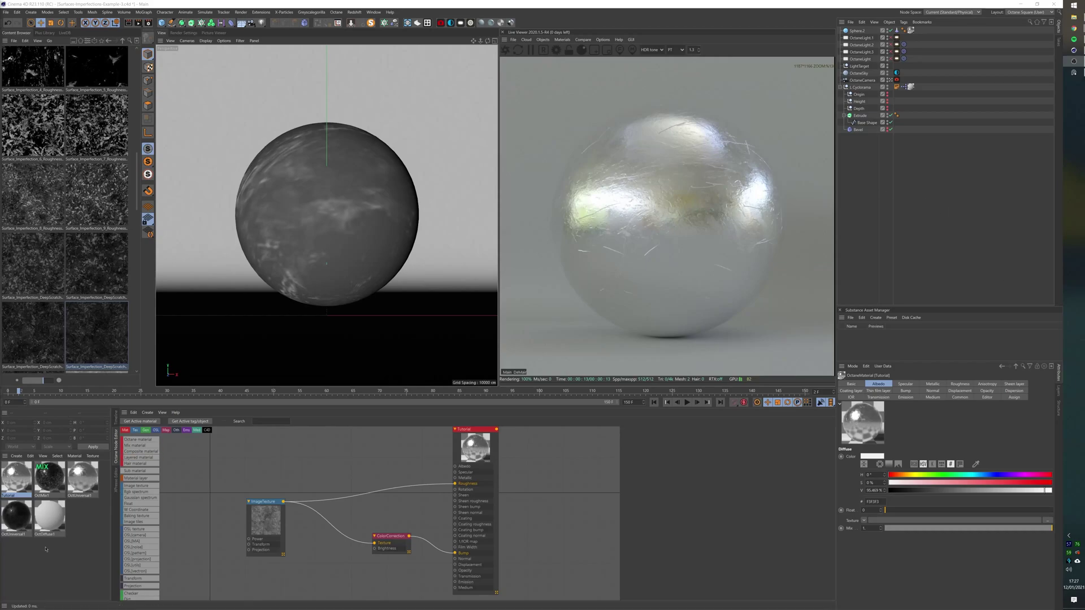
{"action": "scroll", "coordinate": [86, 146], "scroll_direction": "up", "scroll_amount": 10}
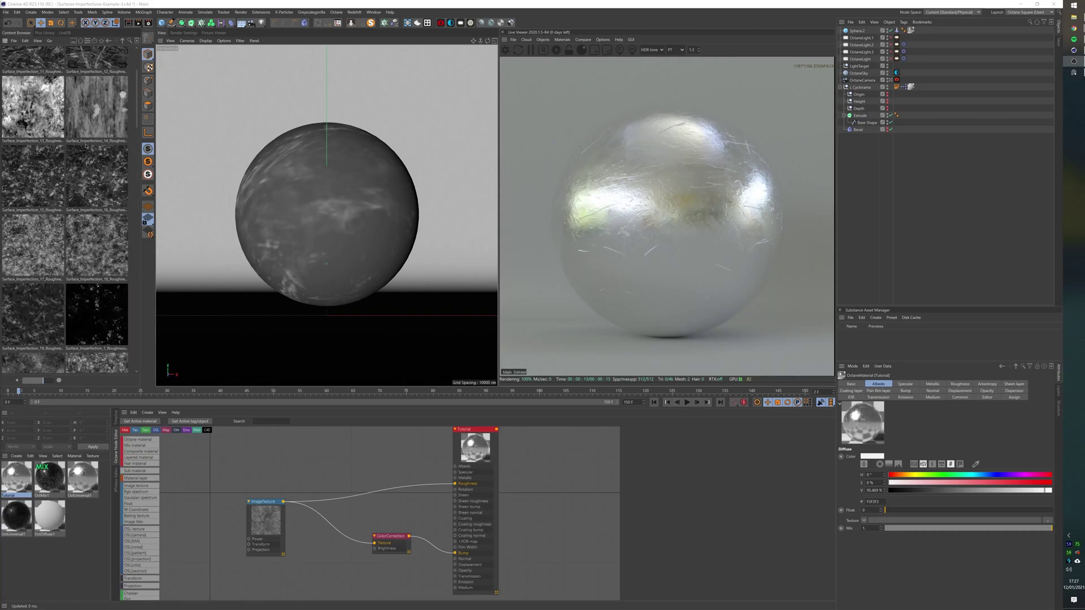
{"action": "scroll", "coordinate": [81, 158], "scroll_direction": "down", "scroll_amount": 5}
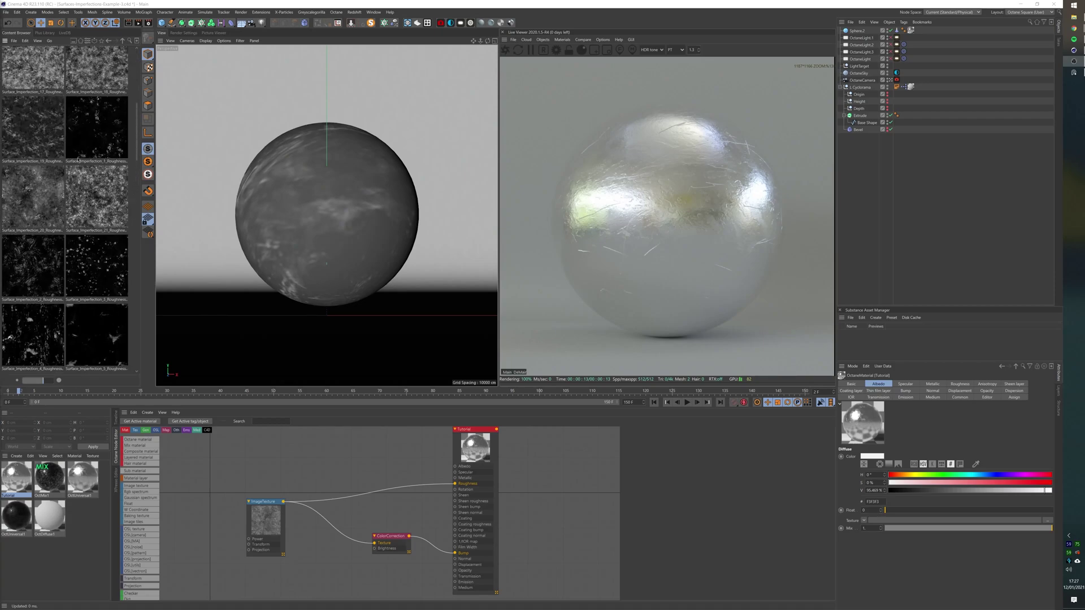
Reposition the Tutorial material, ColorCorrection and ImageTexture nodes in the node graph, leaving ColorCorrection selected
{"action": "left_click_drag", "start_coordinate": [479, 447], "coordinate": [488, 453]}
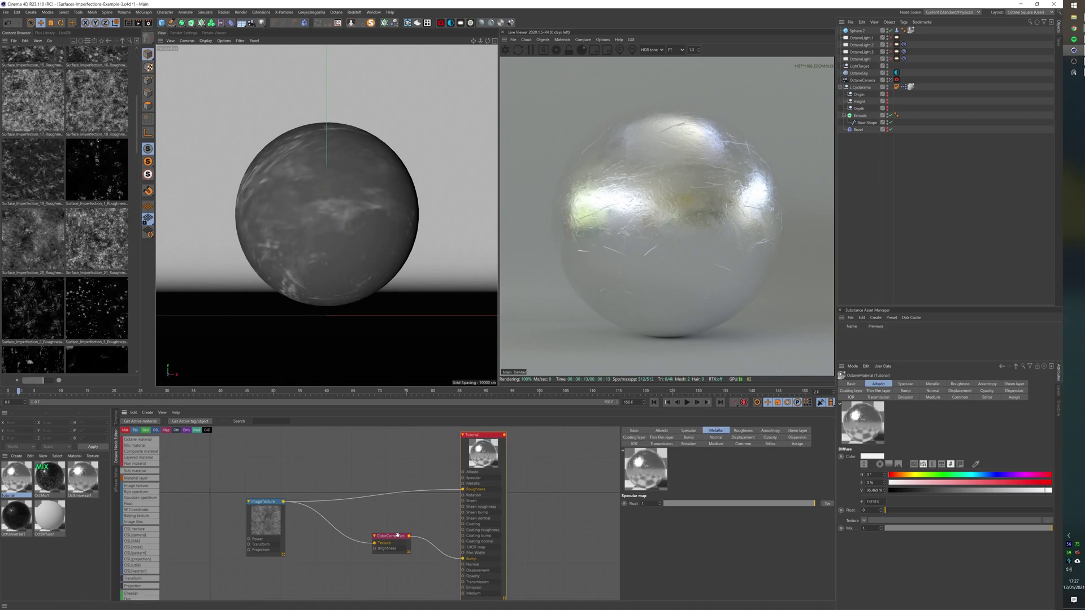
{"action": "left_click_drag", "start_coordinate": [395, 536], "coordinate": [376, 548]}
{"action": "left_click_drag", "start_coordinate": [265, 524], "coordinate": [272, 519]}
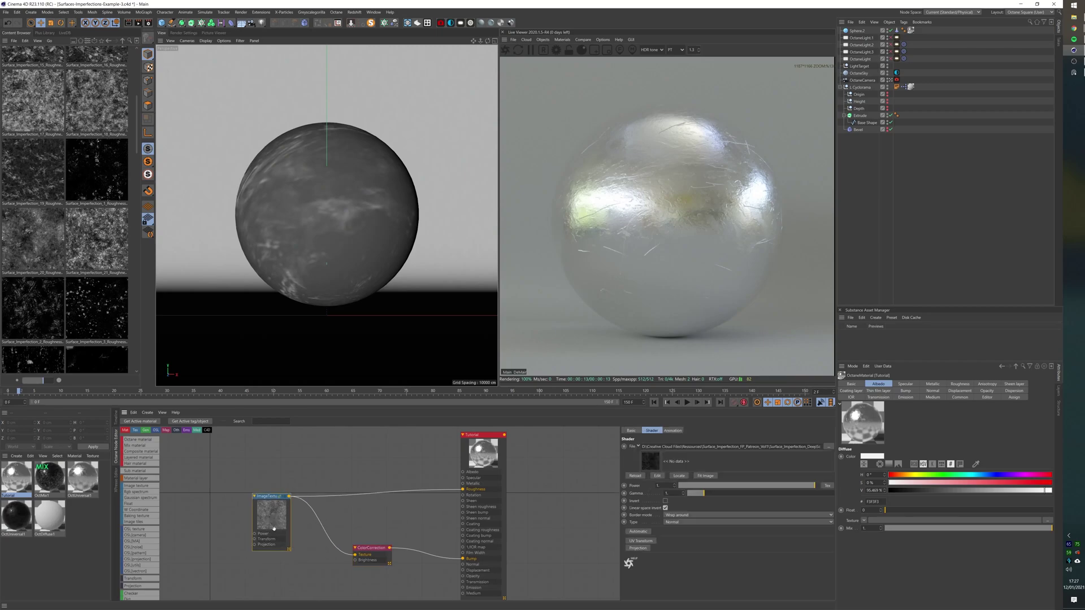
{"action": "left_click_drag", "start_coordinate": [381, 549], "coordinate": [381, 560]}
{"action": "left_click", "coordinate": [381, 559]}
Assign the black OctUniversal1 material to the sphere and inspect its surface imperfections closely in the Live Viewer render
{"action": "scroll", "coordinate": [679, 250], "scroll_direction": "up", "scroll_amount": 5}
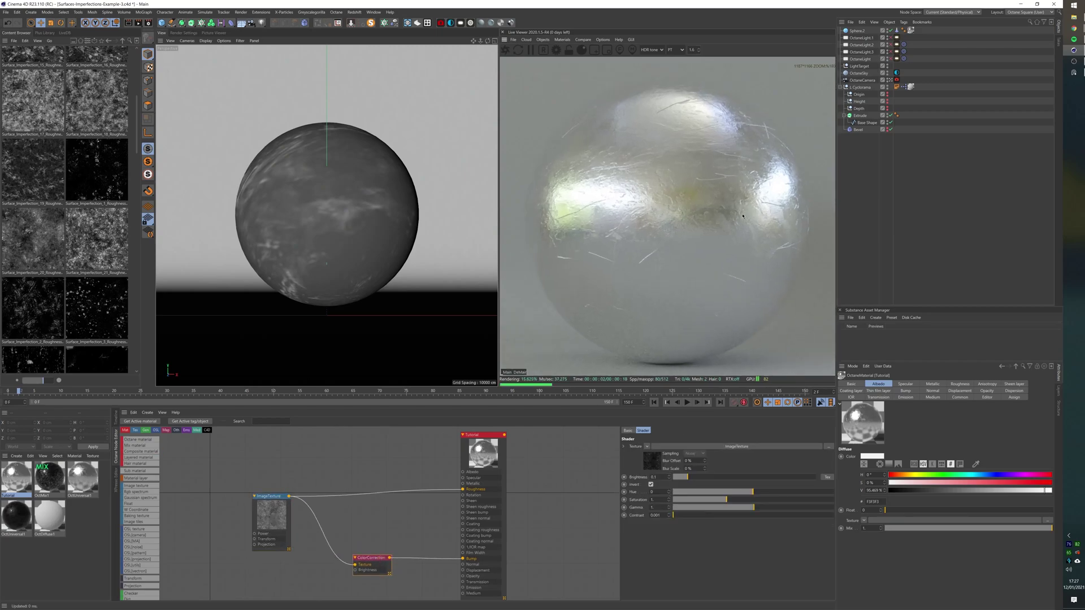
{"action": "scroll", "coordinate": [666, 219], "scroll_direction": "up", "scroll_amount": 3}
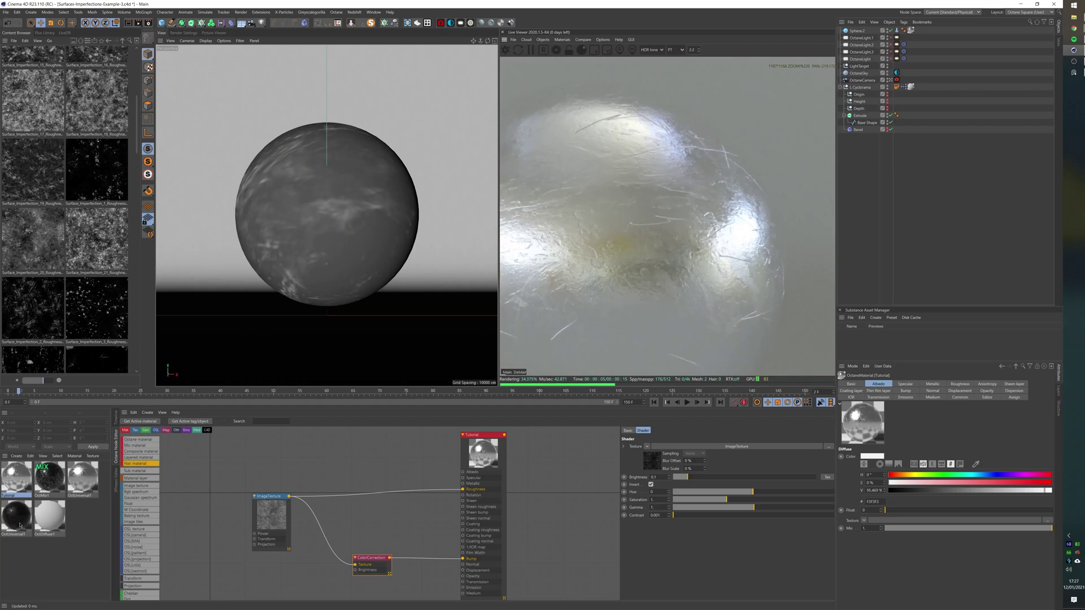
{"action": "left_click_drag", "start_coordinate": [911, 32], "coordinate": [910, 30]}
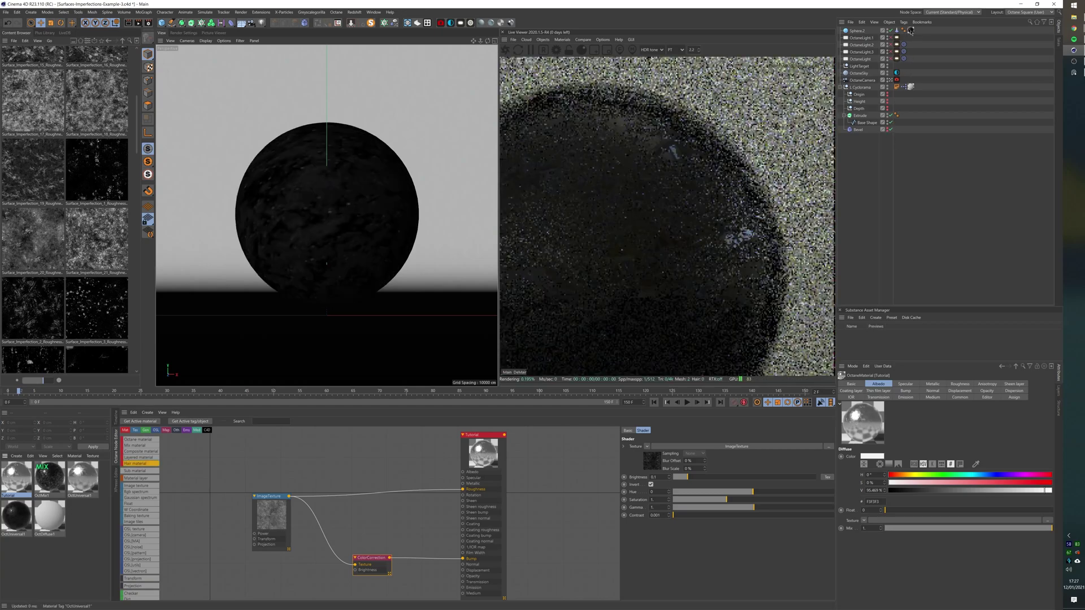
{"action": "left_click_drag", "start_coordinate": [623, 237], "coordinate": [729, 237]}
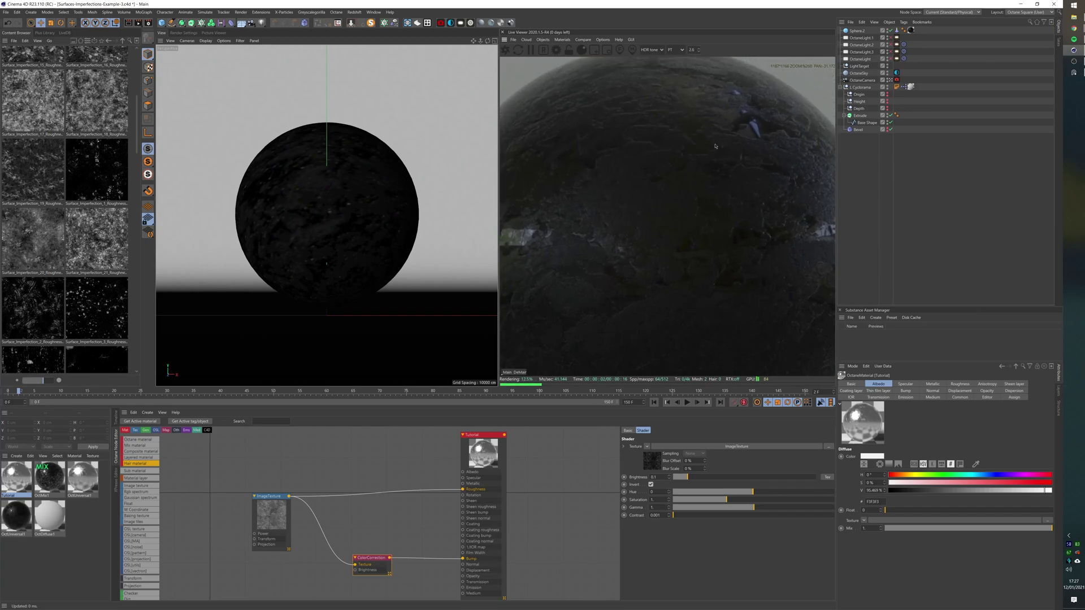
{"action": "scroll", "coordinate": [675, 173], "scroll_direction": "up", "scroll_amount": 4}
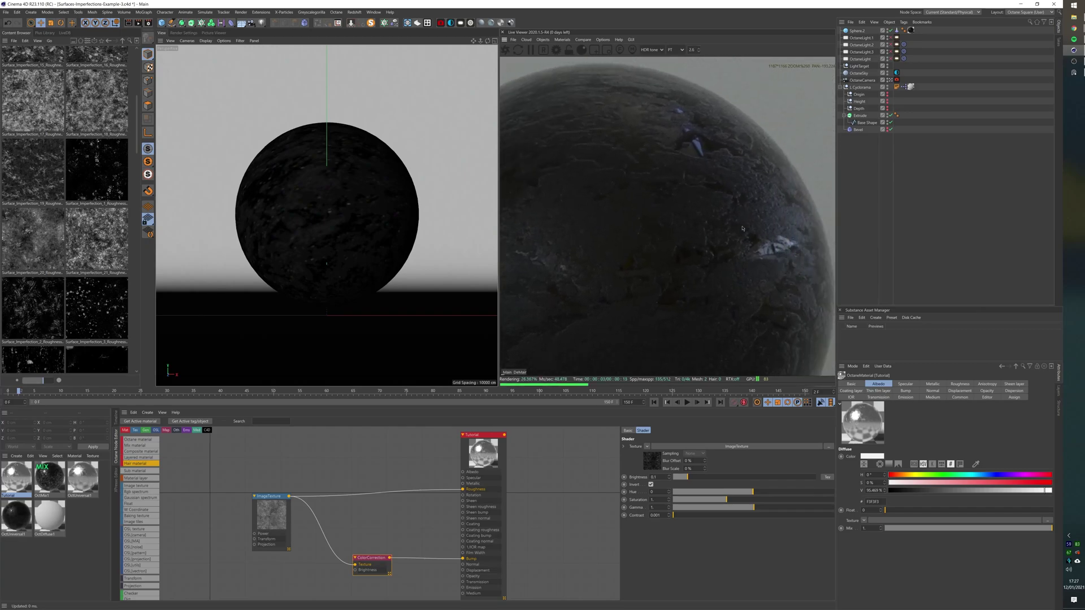
Replace the sphere's black material with the scratched light metal material and inspect the whole rendered sphere
{"action": "left_click_drag", "start_coordinate": [906, 26], "coordinate": [910, 31]}
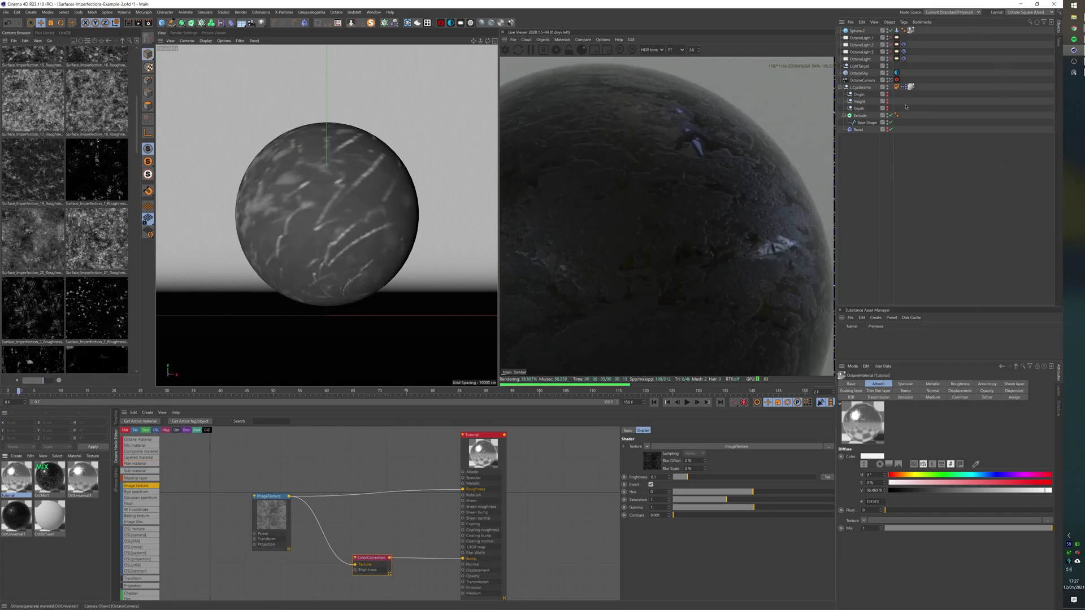
{"action": "left_click_drag", "start_coordinate": [716, 182], "coordinate": [648, 248]}
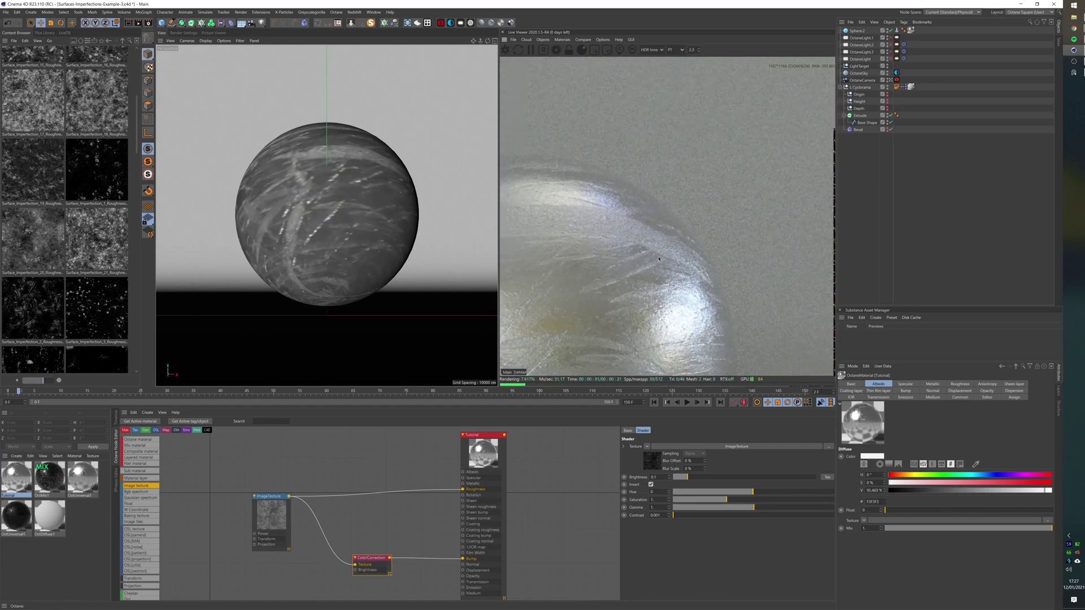
{"action": "scroll", "coordinate": [648, 248], "scroll_direction": "down", "scroll_amount": 6}
{"action": "middle_click_drag", "start_coordinate": [648, 248], "coordinate": [733, 186]}
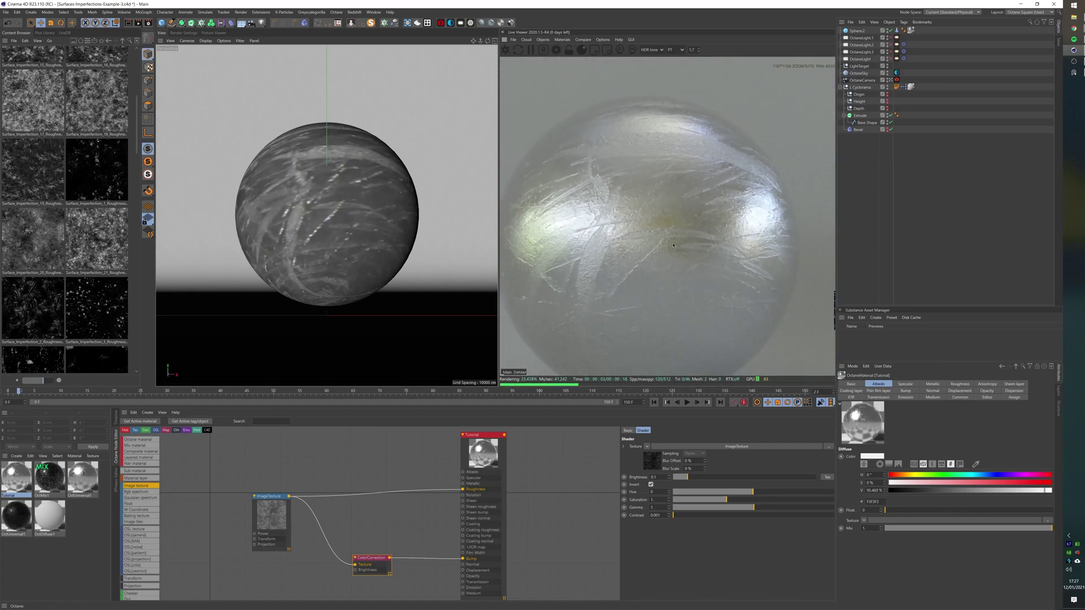
{"action": "scroll", "coordinate": [660, 244], "scroll_direction": "down", "scroll_amount": 4}
{"action": "scroll", "coordinate": [660, 244], "scroll_direction": "down", "scroll_amount": 1}
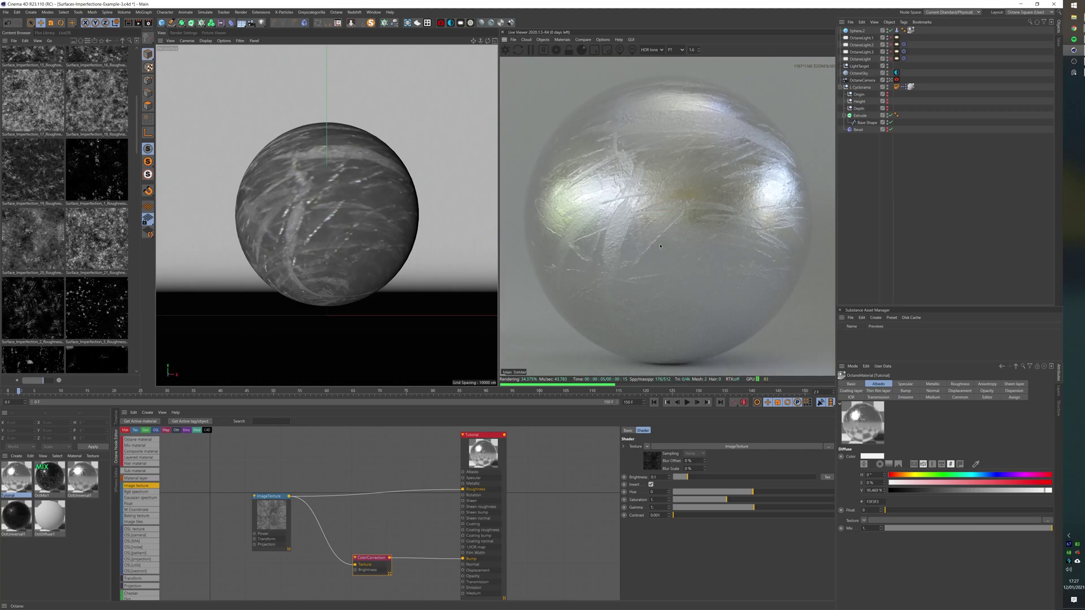
Reposition the ImageTexture and ColorCorrection nodes in the Tutorial material's node graph while checking their settings
{"action": "left_click_drag", "start_coordinate": [270, 497], "coordinate": [267, 501]}
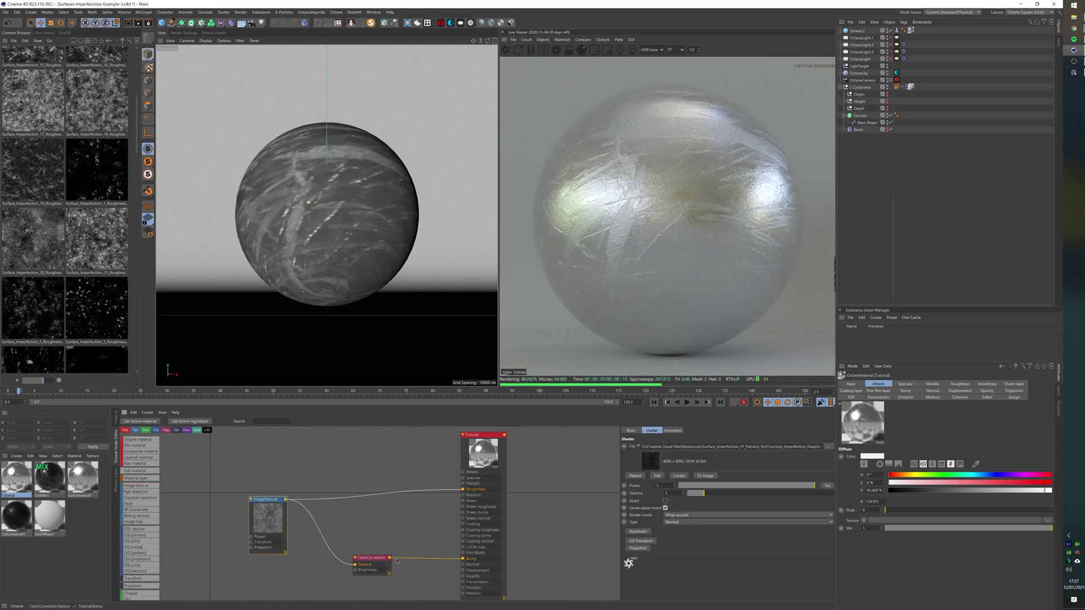
{"action": "mouse_move", "coordinate": [370, 557]}
{"action": "left_mouse_down"}
{"action": "mouse_move", "coordinate": [372, 541]}
{"action": "mouse_move", "coordinate": [380, 561]}
{"action": "left_mouse_up"}
{"action": "left_click", "coordinate": [269, 518]}
{"action": "left_click_drag", "start_coordinate": [283, 548], "coordinate": [293, 558]}
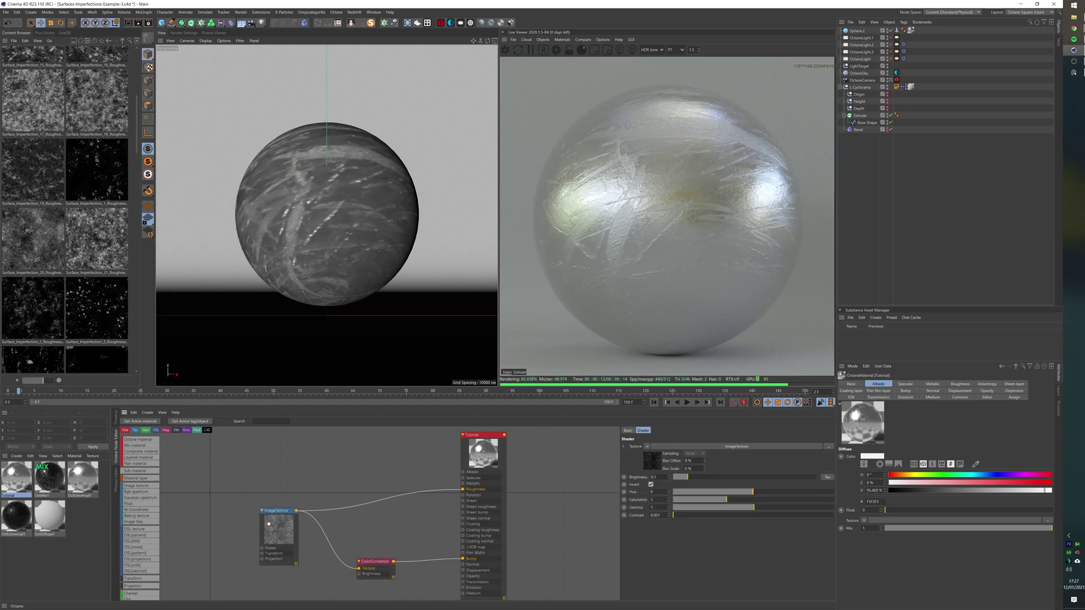
Assign the Mix material to the sphere and examine the nodes of its two submaterials in the node graph
{"action": "left_click", "coordinate": [53, 470]}
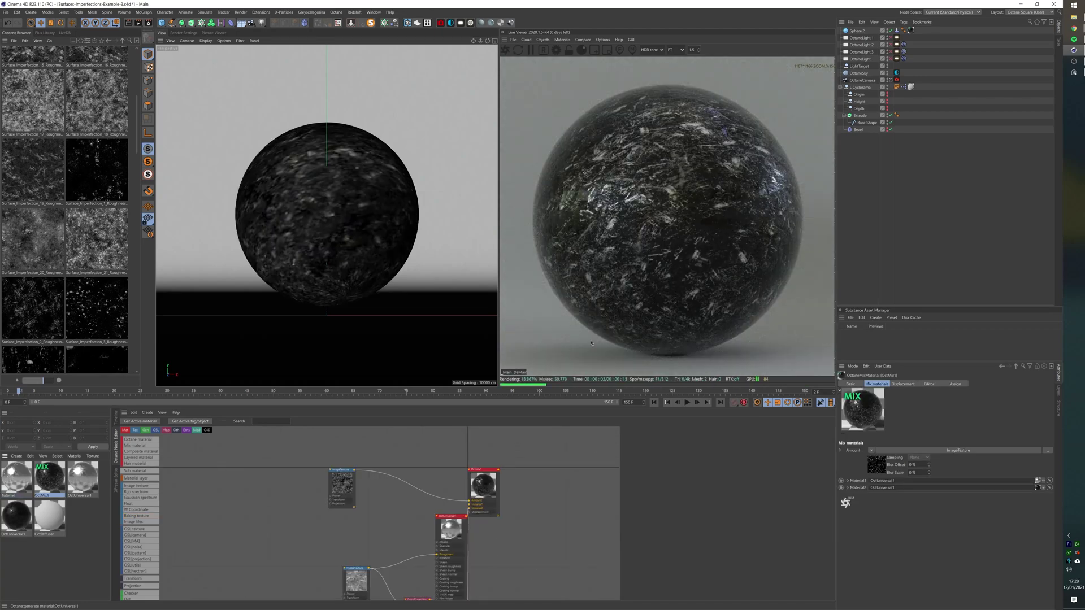
{"action": "scroll", "coordinate": [512, 567], "scroll_direction": "down", "scroll_amount": 1}
{"action": "middle_click_drag", "start_coordinate": [515, 567], "coordinate": [544, 494]}
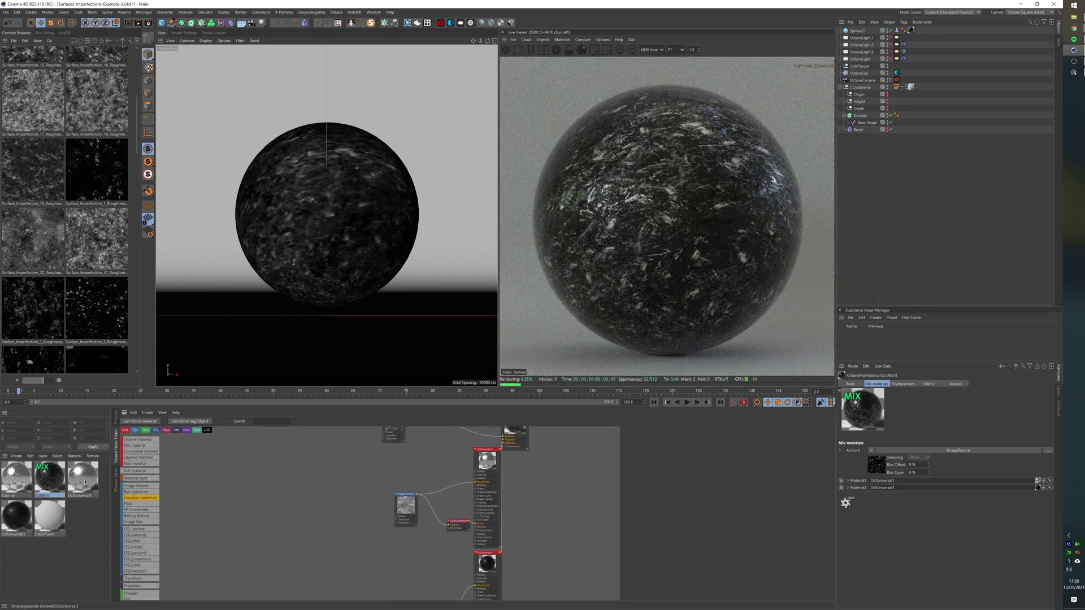
Assign the light metal, the black and the Mix material to the sphere in turn to compare their renders
{"action": "left_click", "coordinate": [85, 478]}
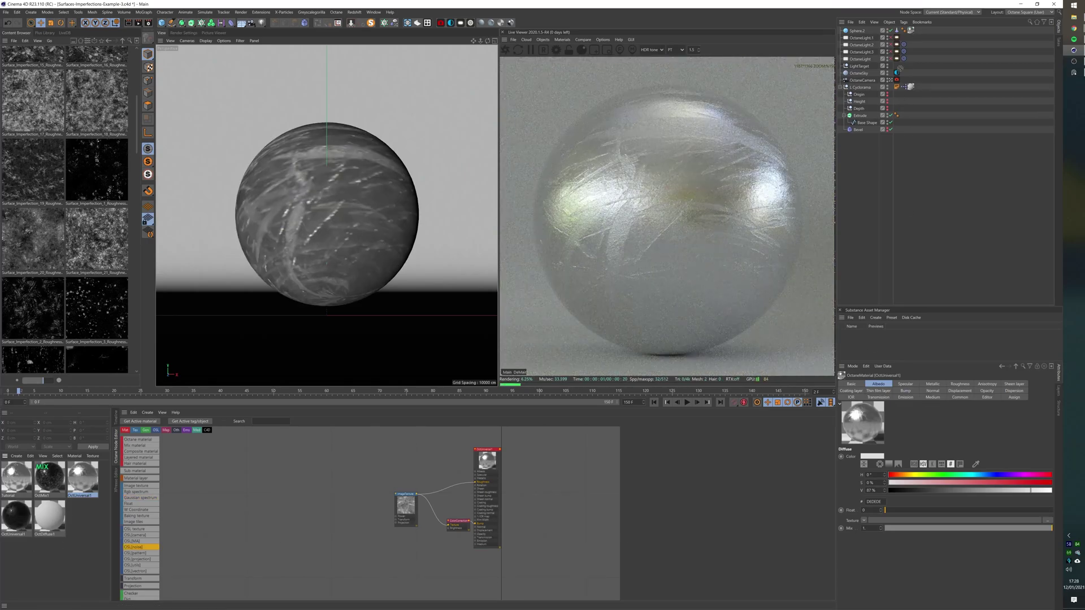
{"action": "left_click_drag", "start_coordinate": [912, 32], "coordinate": [911, 30]}
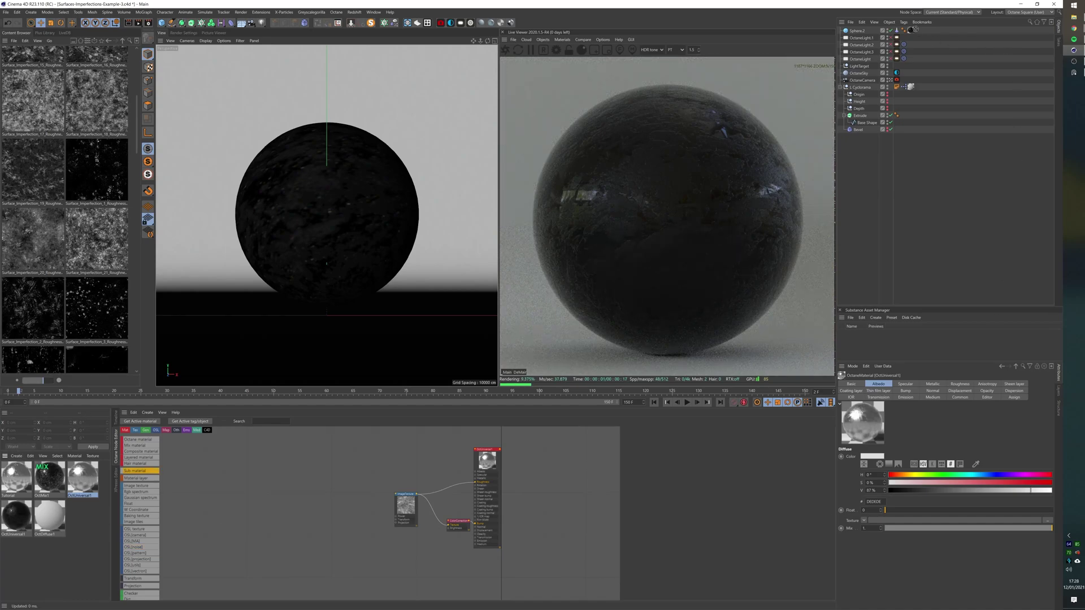
{"action": "left_click_drag", "start_coordinate": [915, 28], "coordinate": [911, 30]}
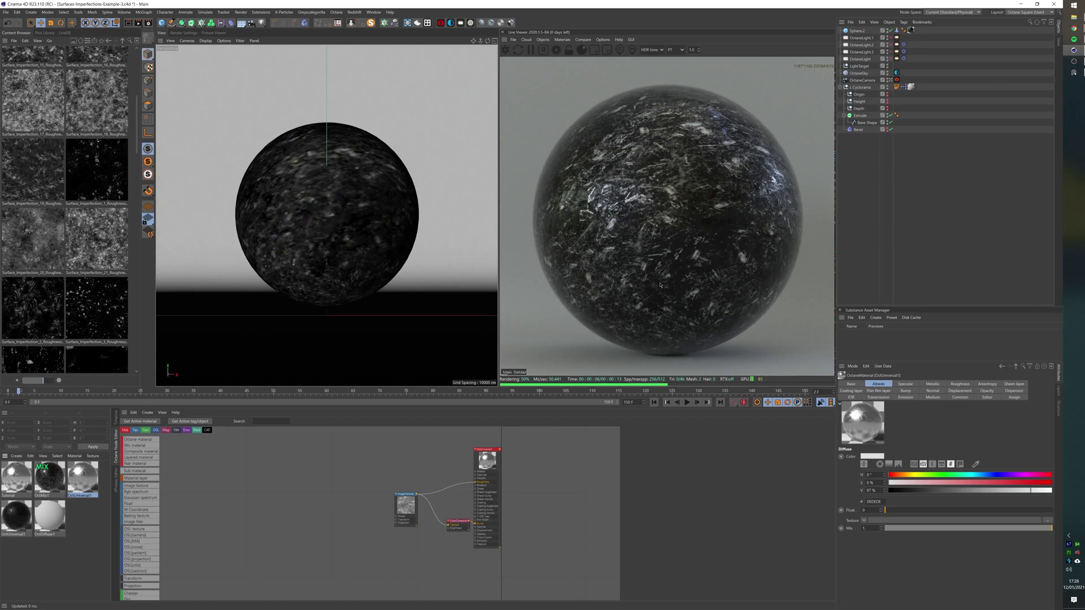
Create a new Octane universal material, assign it to the sphere and load it into the node editor
{"action": "left_click", "coordinate": [510, 23]}
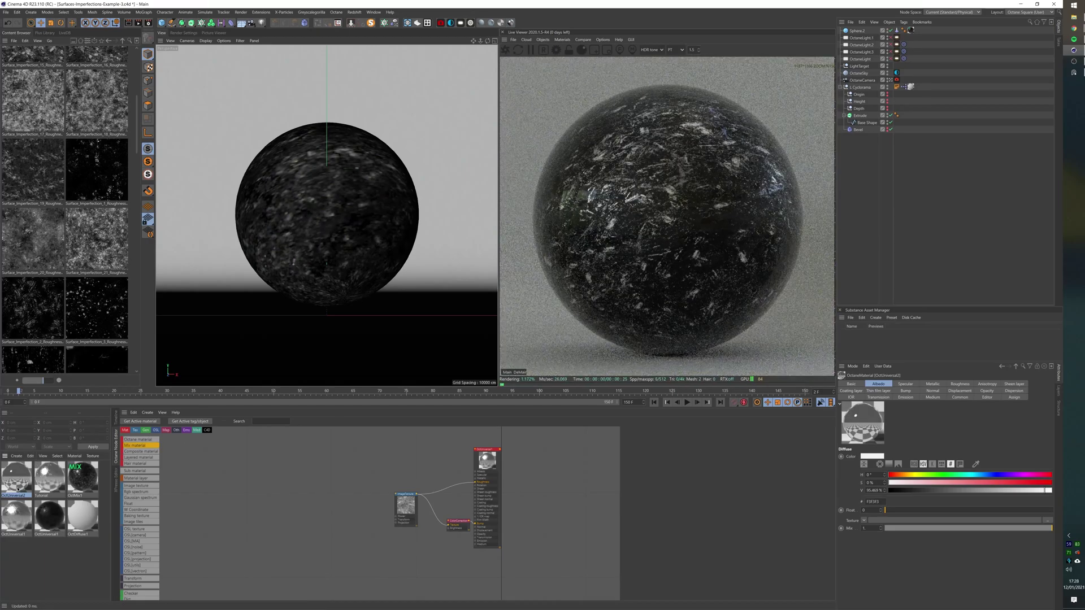
{"action": "left_click_drag", "start_coordinate": [910, 34], "coordinate": [910, 32]}
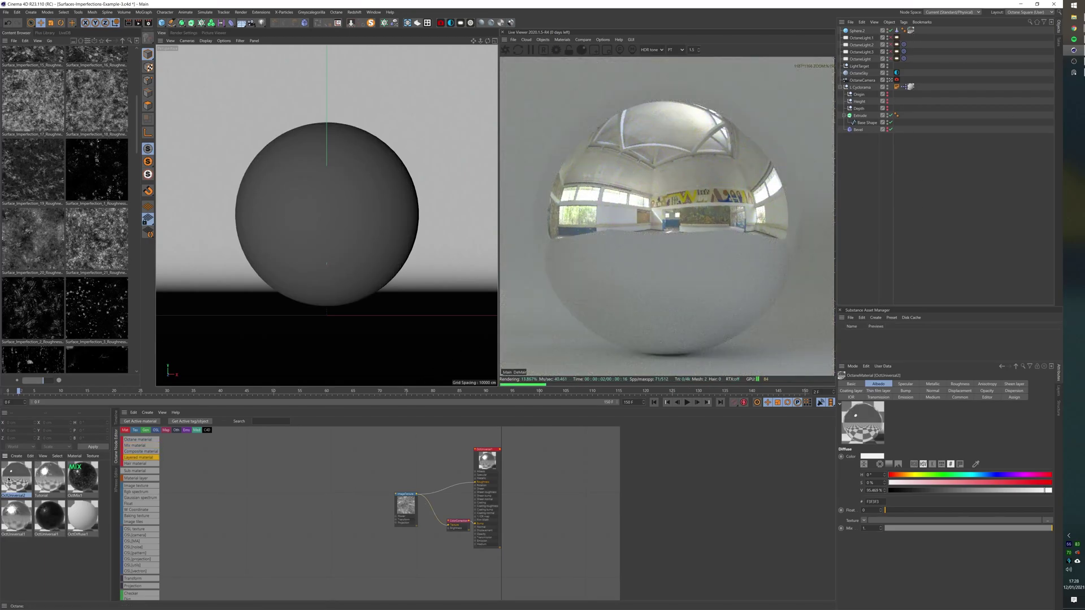
{"action": "left_click", "coordinate": [140, 421]}
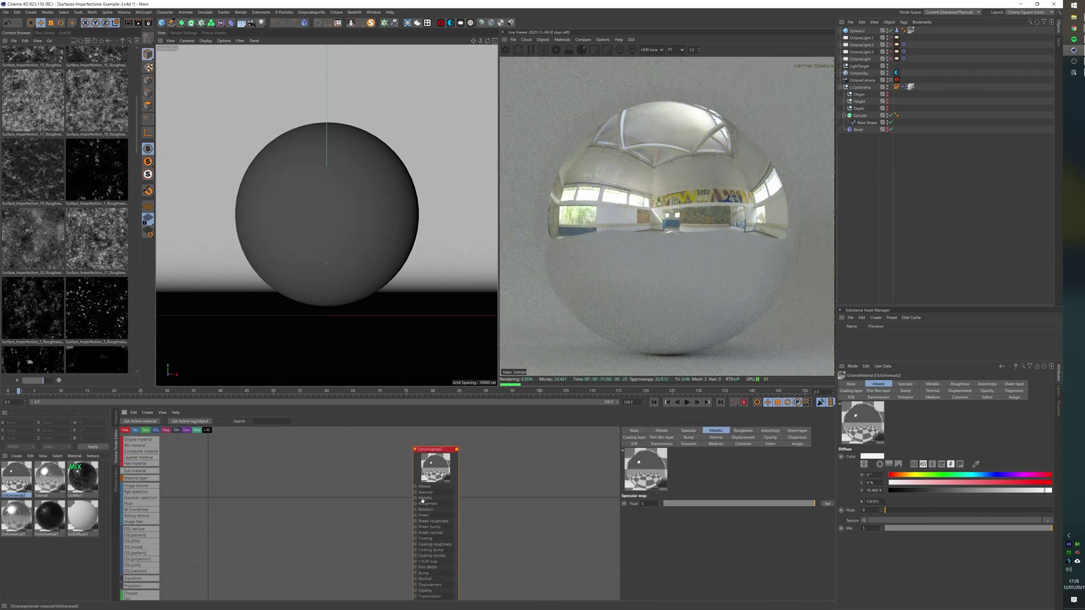
Add an Image texture node to the Roughness input of the new OctUniversal2 material
{"action": "left_click", "coordinate": [415, 504]}
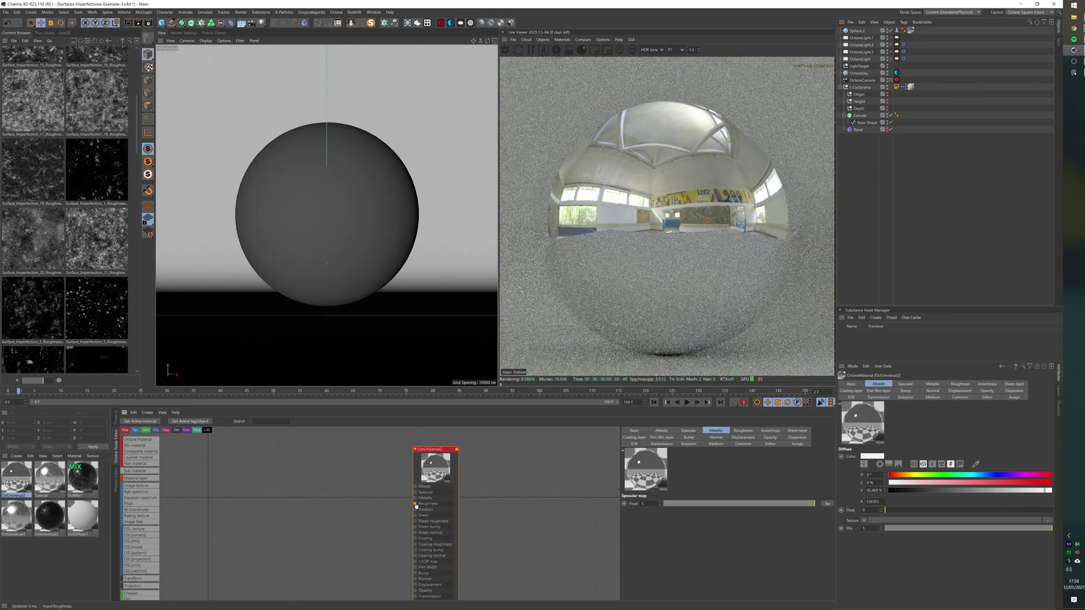
{"action": "left_click_drag", "start_coordinate": [397, 506], "coordinate": [336, 506]}
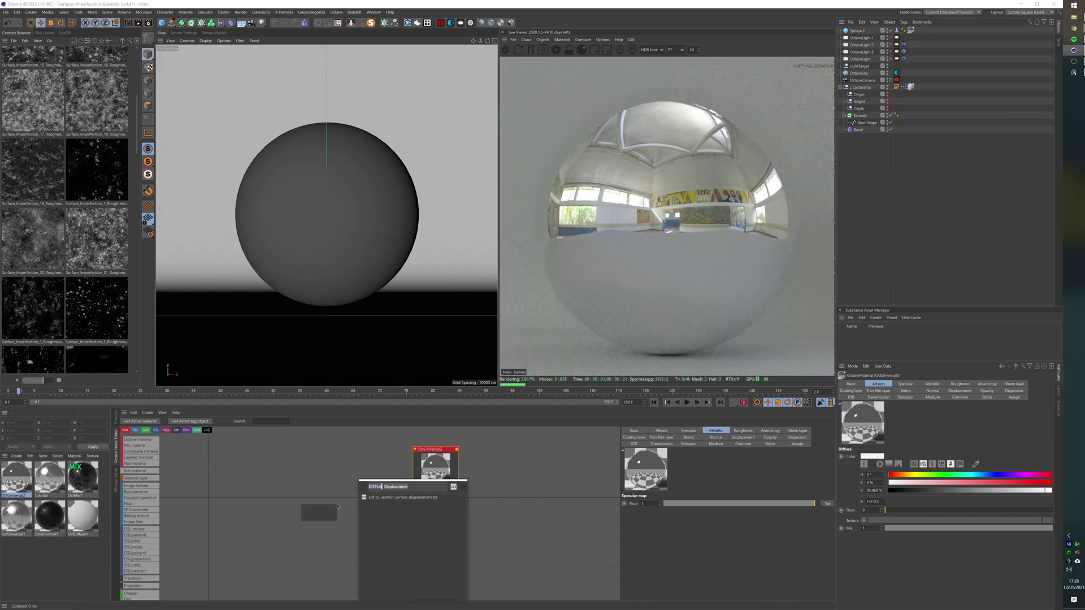
{"action": "type", "text": "DISPLA"}
{"action": "key", "text": "BackSpace"}
{"action": "key", "text": "BackSpace"}
{"action": "key", "text": "BackSpace"}
{"action": "key", "text": "BackSpace"}
{"action": "key", "text": "BackSpace"}
{"action": "key", "text": "BackSpace"}
{"action": "type", "text": "IMAGE"}
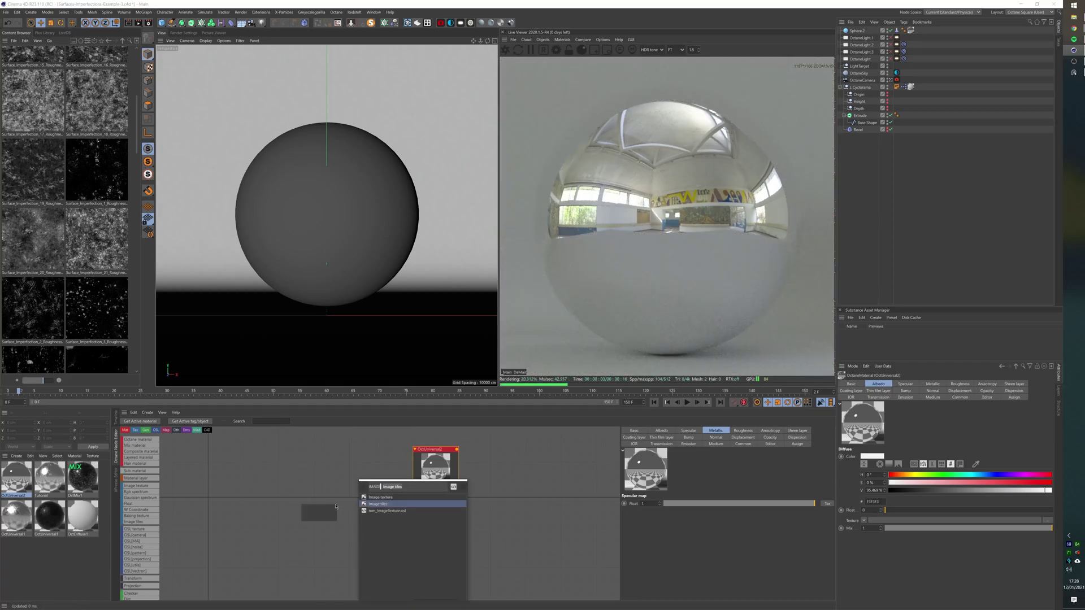
{"action": "key", "text": "Up"}
{"action": "key", "text": "Return"}
{"action": "mouse_move", "coordinate": [303, 527]}
{"action": "left_mouse_down"}
{"action": "mouse_move", "coordinate": [292, 512]}
{"action": "mouse_move", "coordinate": [302, 517]}
{"action": "left_mouse_up"}
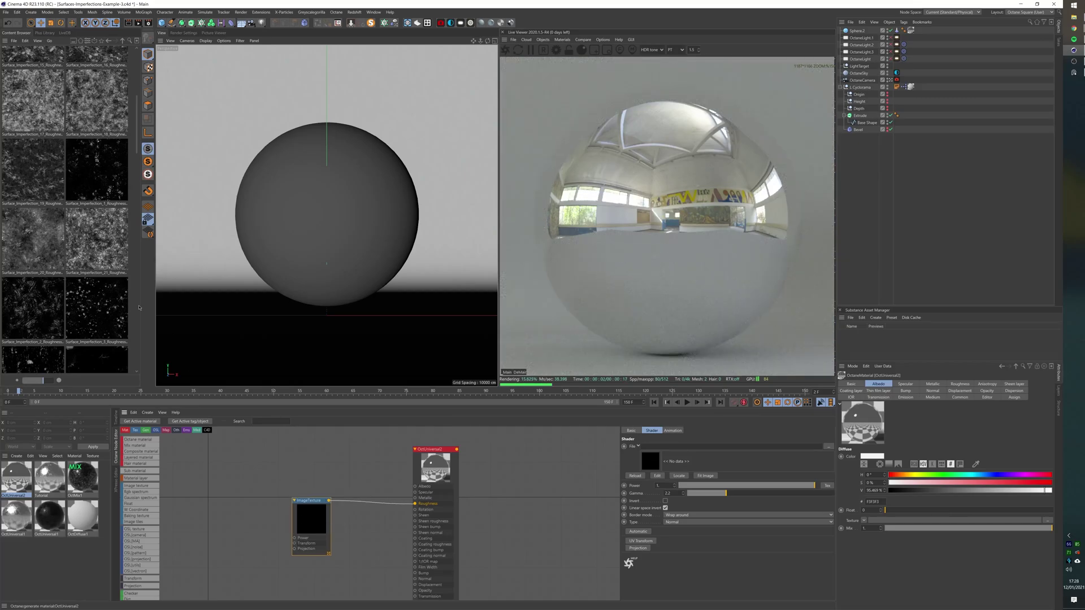
Load the Surface_Imperfection_3_Roughness map from the content browser into the roughness ImageTexture
{"action": "scroll", "coordinate": [101, 249], "scroll_direction": "down", "scroll_amount": 3}
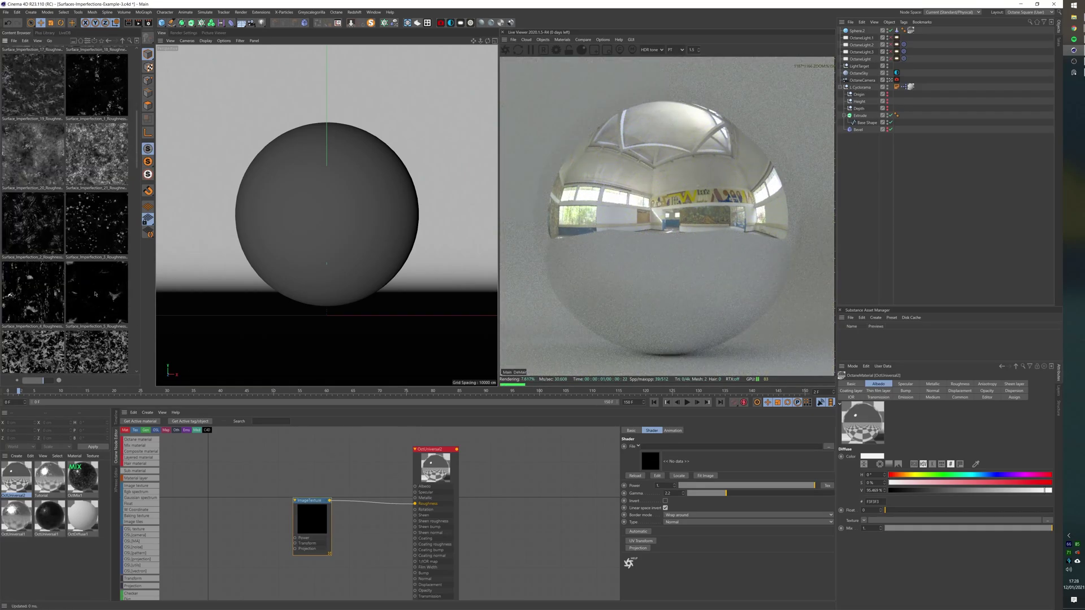
{"action": "left_click_drag", "start_coordinate": [103, 198], "coordinate": [108, 235]}
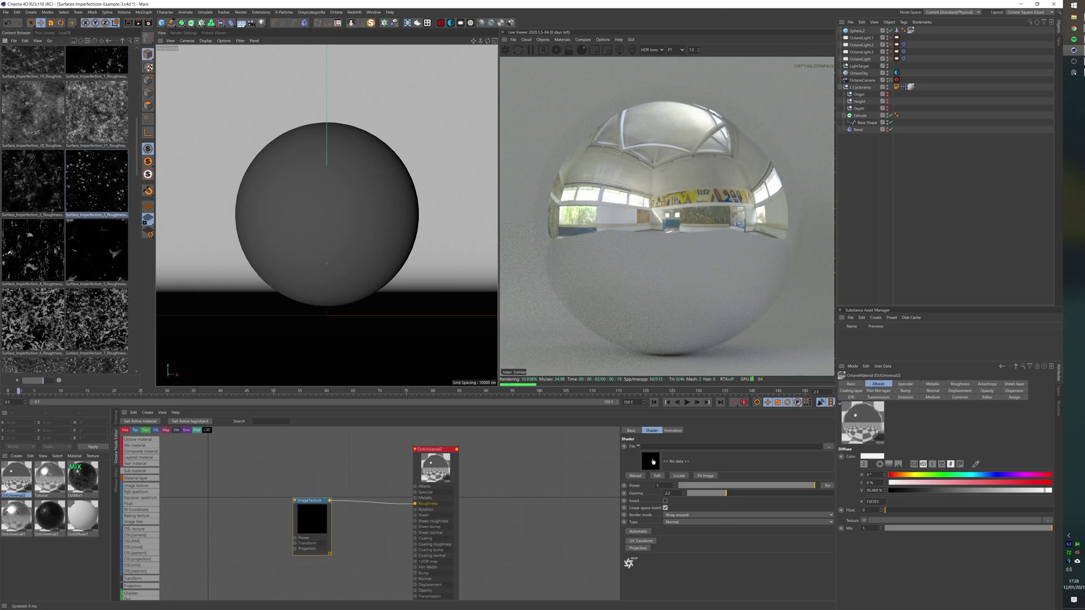
{"action": "left_click_drag", "start_coordinate": [653, 462], "coordinate": [651, 461]}
{"action": "left_click", "coordinate": [589, 341]}
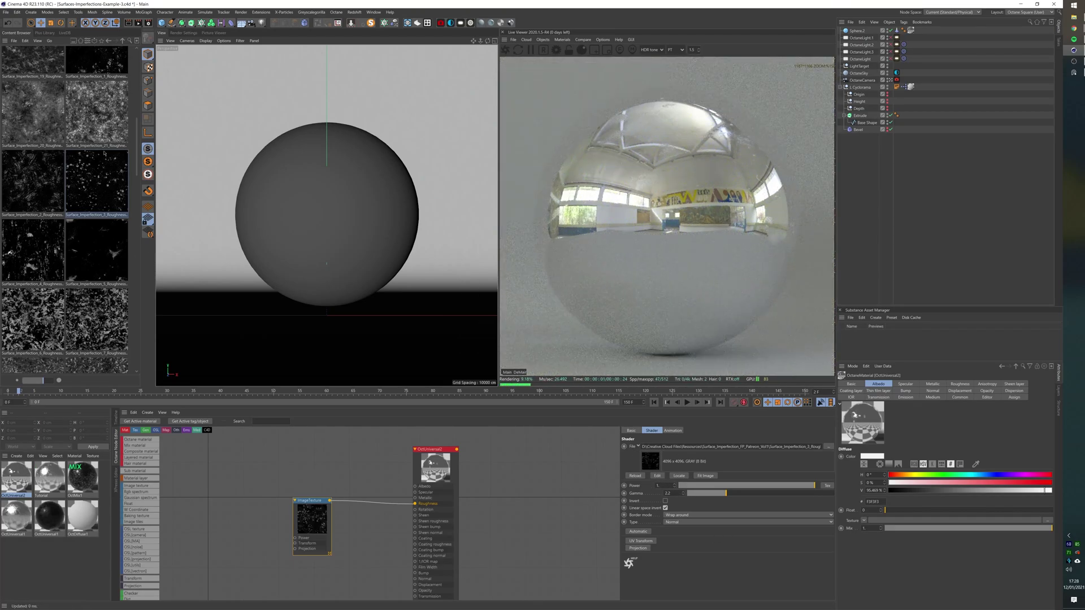
Set the gamma of the roughness ImageTexture to 1
{"action": "scroll", "coordinate": [55, 359], "scroll_direction": "up", "scroll_amount": 3}
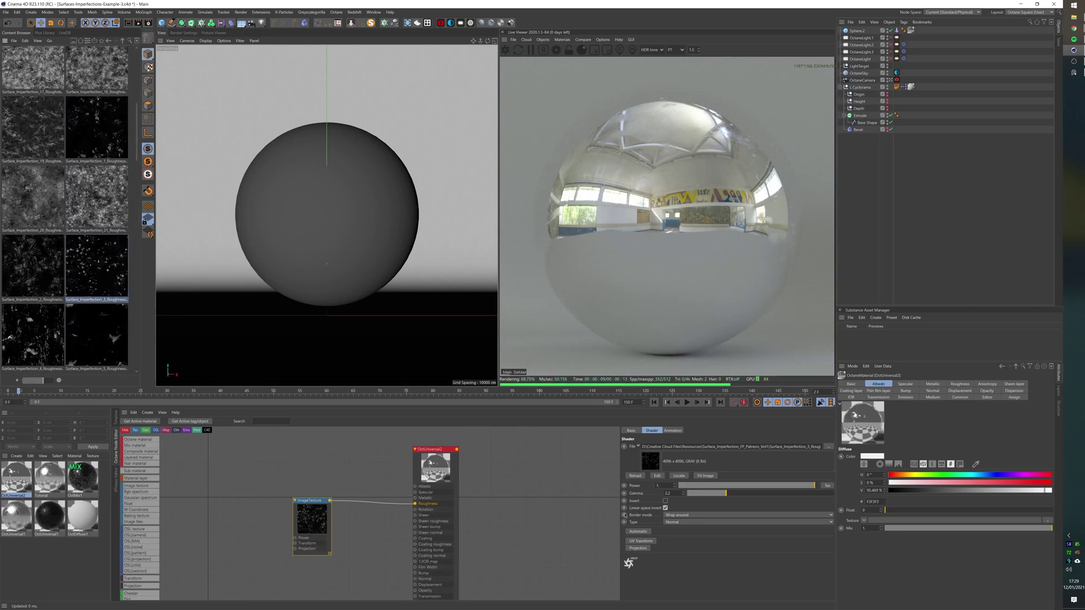
{"action": "left_click", "coordinate": [672, 493]}
{"action": "type", "text": "1"}
{"action": "key", "text": "Return"}
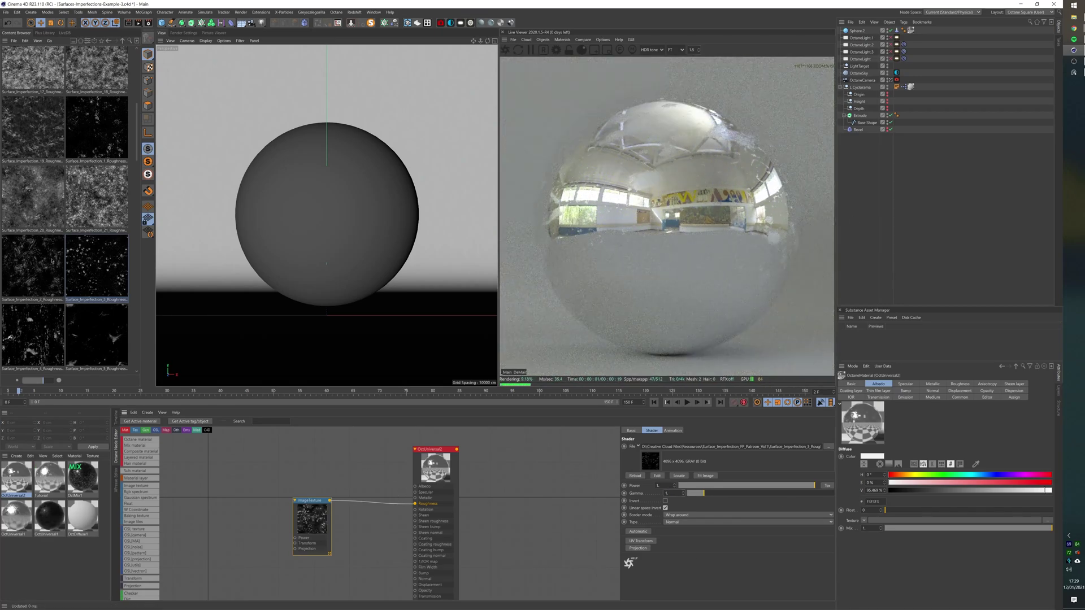
Try the Surface_Imperfection_4_Roughness map in the ImageTexture and replace it with Surface_Imperfection_9_Roughness
{"action": "left_click_drag", "start_coordinate": [49, 339], "coordinate": [646, 463]}
{"action": "left_click", "coordinate": [593, 342]}
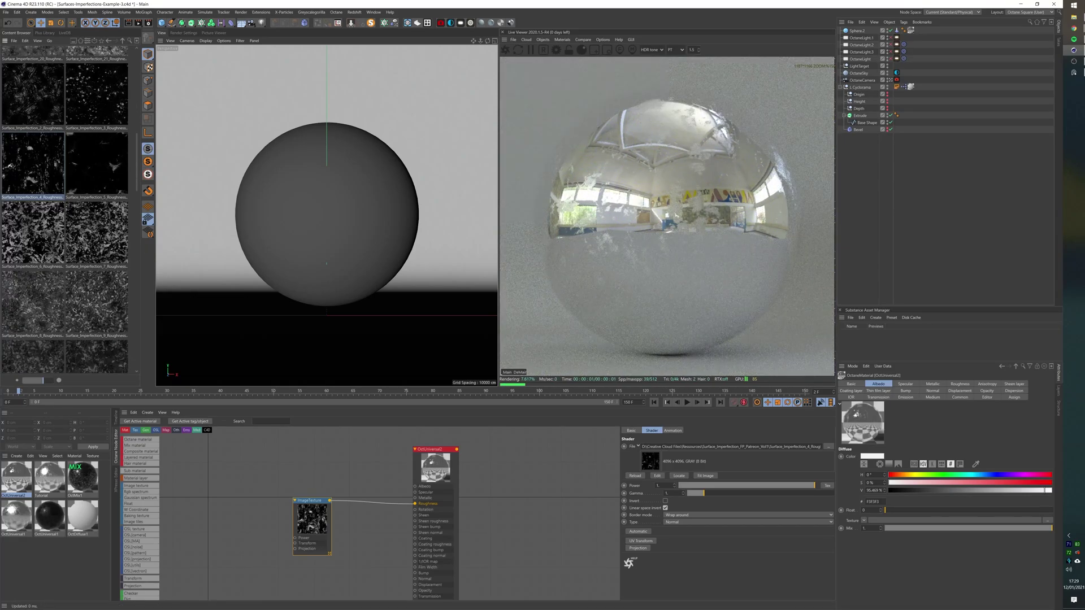
{"action": "scroll", "coordinate": [73, 310], "scroll_direction": "down", "scroll_amount": 1}
{"action": "left_click", "coordinate": [88, 271]}
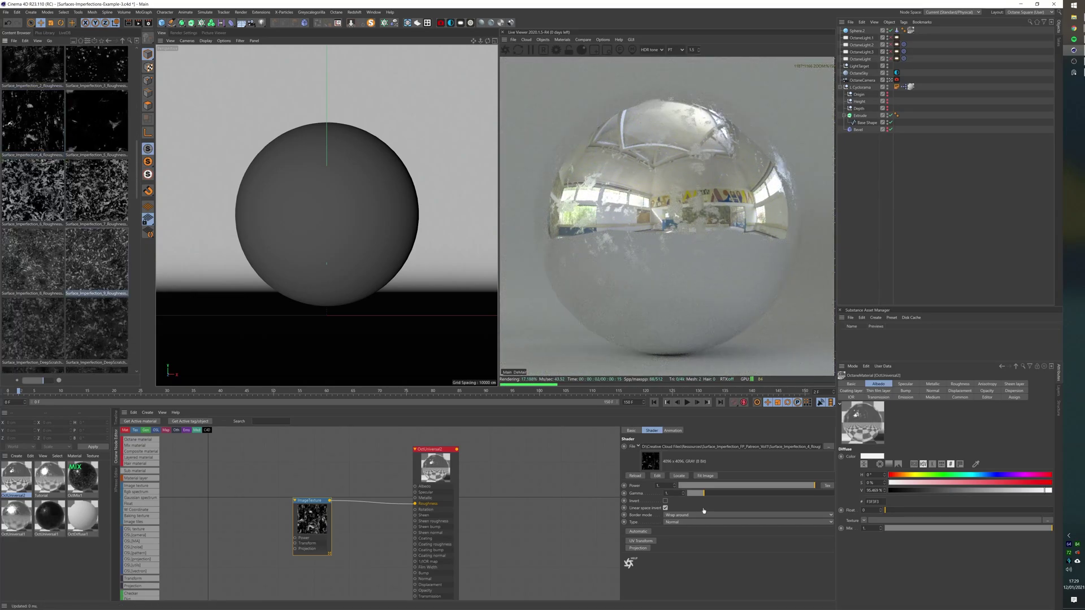
{"action": "left_click_drag", "start_coordinate": [703, 510], "coordinate": [701, 447]}
{"action": "left_click", "coordinate": [588, 339]}
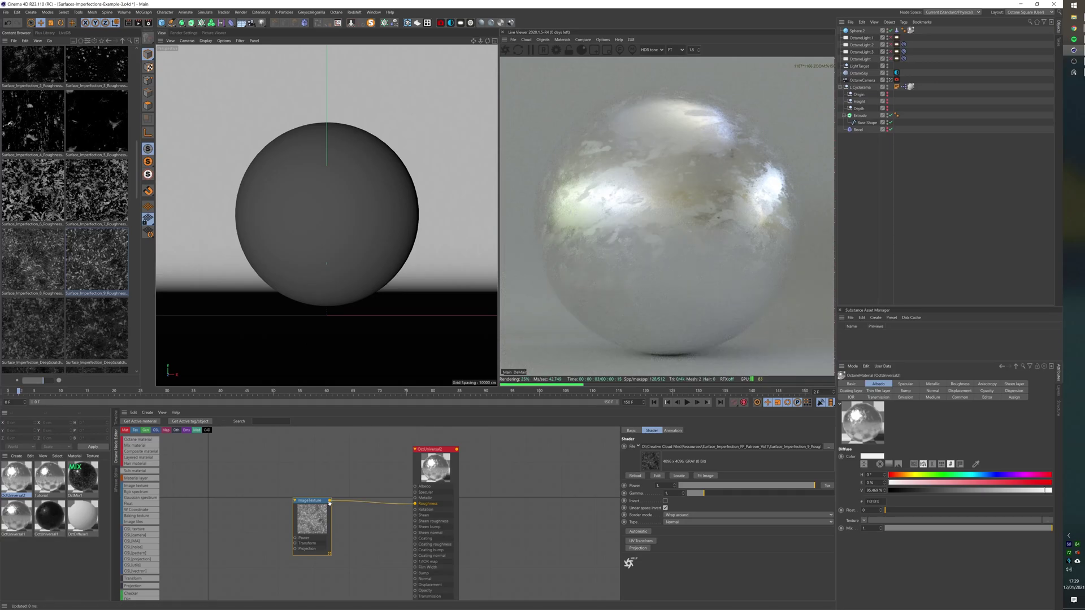
Connect the ImageTexture to the Bump input as well, through a Color correction node with brightness 0
{"action": "left_click_drag", "start_coordinate": [402, 580], "coordinate": [415, 573]}
{"action": "left_click_drag", "start_coordinate": [313, 518], "coordinate": [284, 519]}
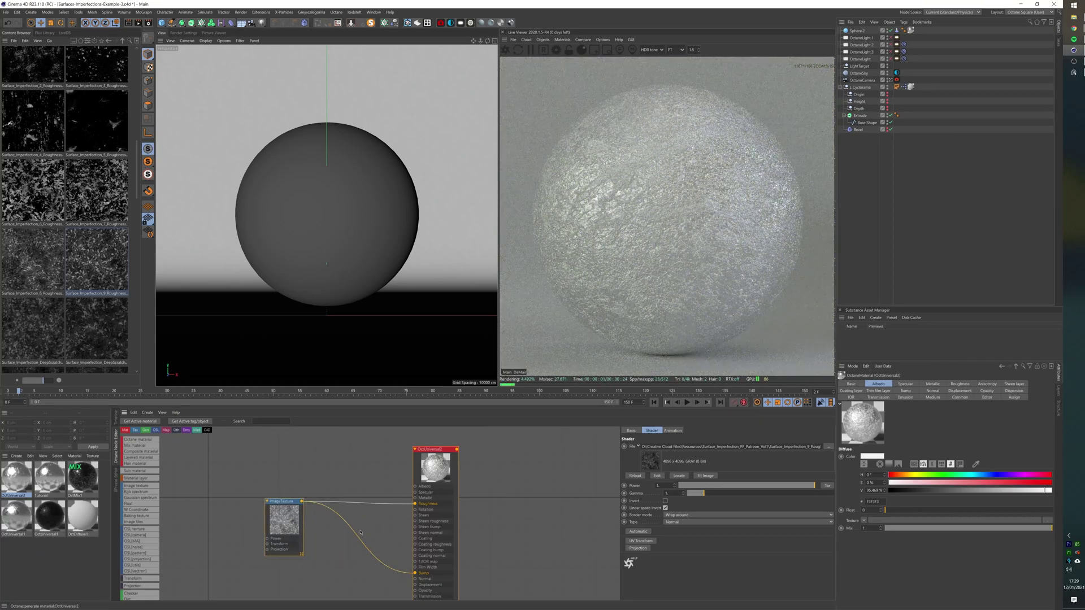
{"action": "left_click", "coordinate": [354, 534]}
{"action": "type", "text": "cCOLO"}
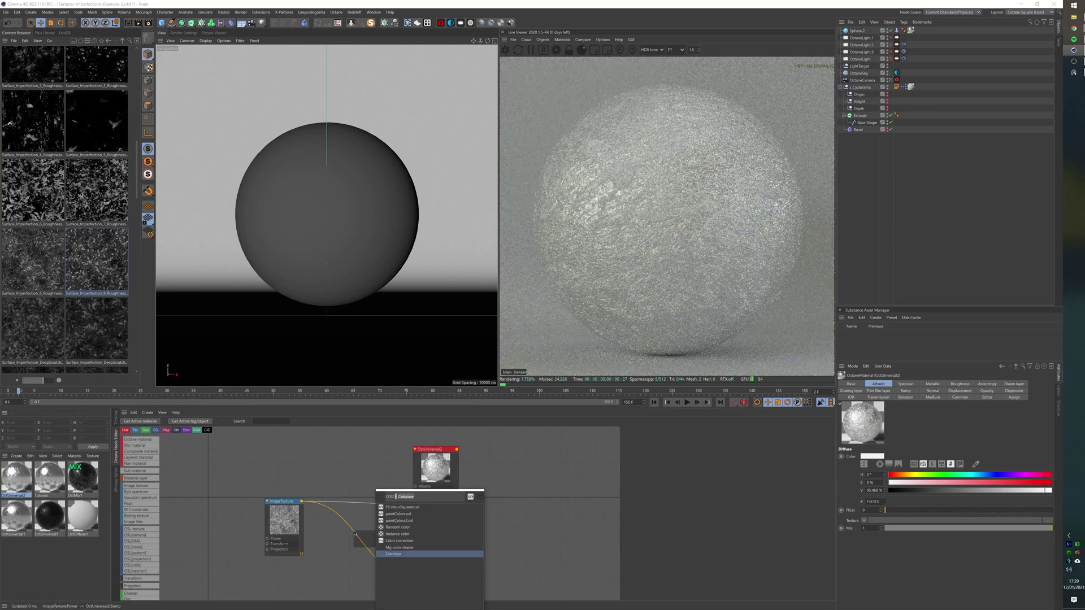
{"action": "left_click", "coordinate": [400, 541]}
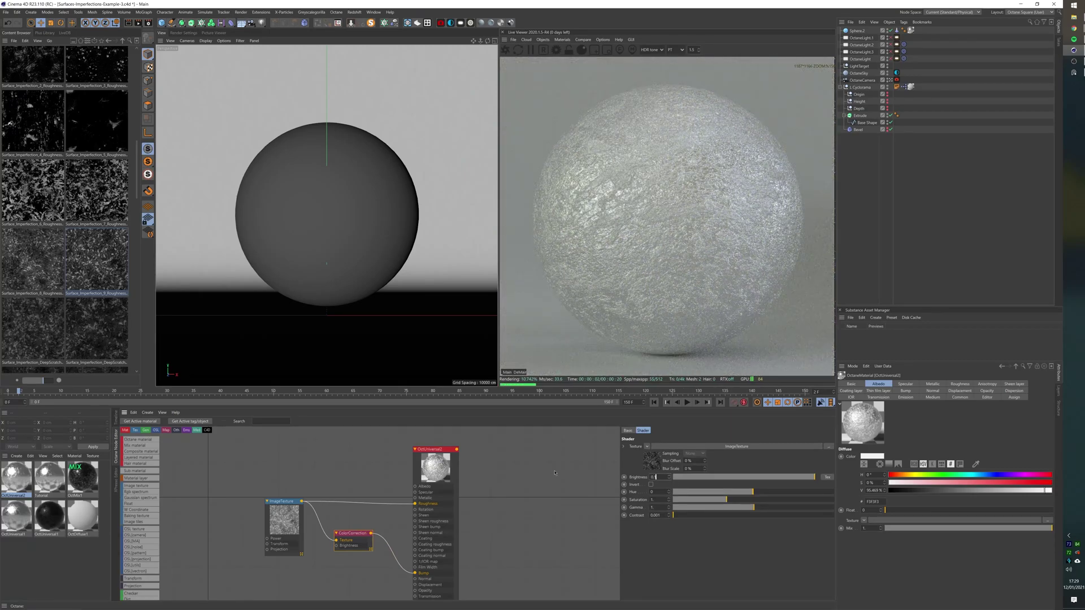
{"action": "type", "text": "0."}
{"action": "key", "text": "Return"}
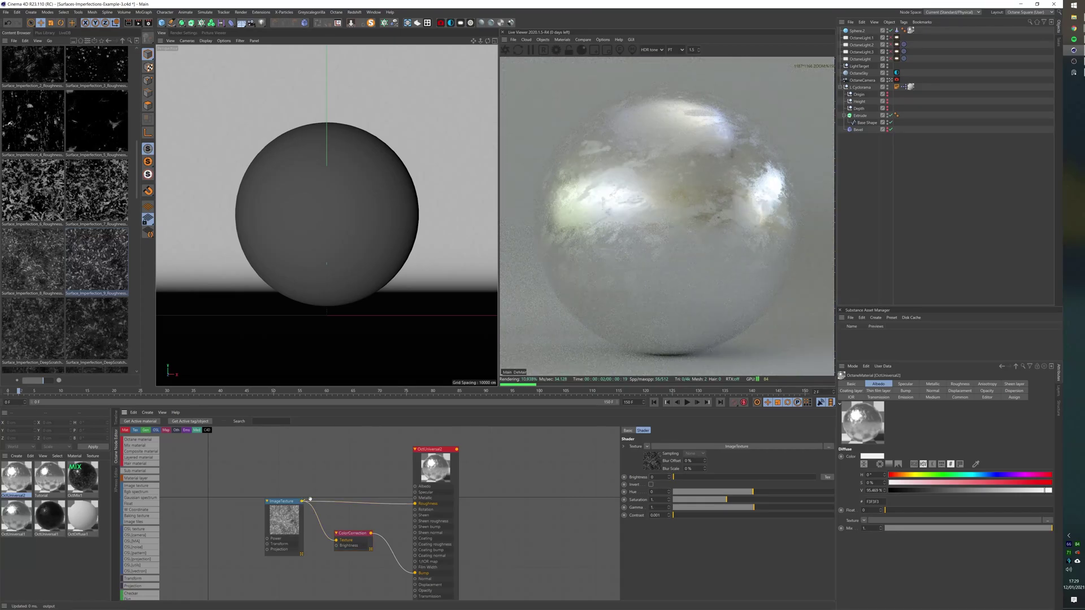
Connect the ImageTexture to the Metallic input and darken the material's albedo colour to a value of 44%
{"action": "left_click_drag", "start_coordinate": [416, 496], "coordinate": [415, 498]}
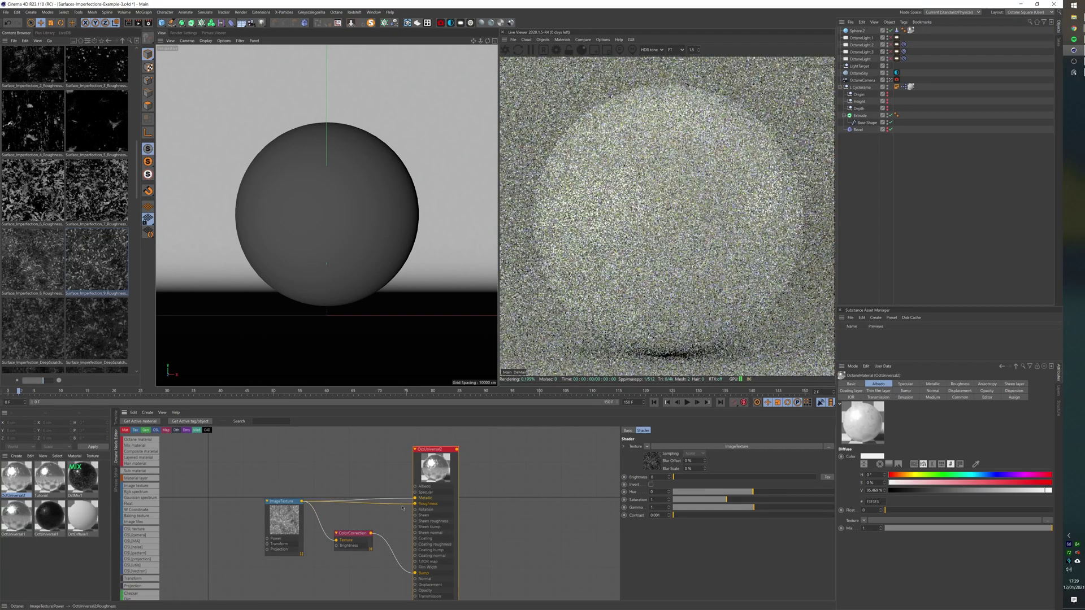
{"action": "left_click", "coordinate": [661, 430]}
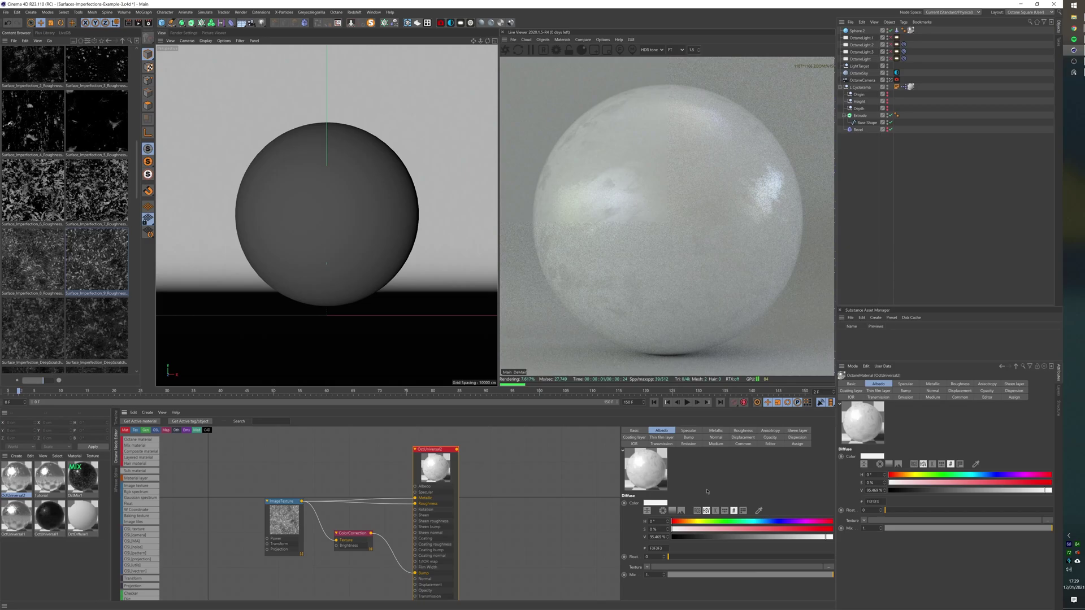
{"action": "left_click_drag", "start_coordinate": [774, 537], "coordinate": [742, 541]}
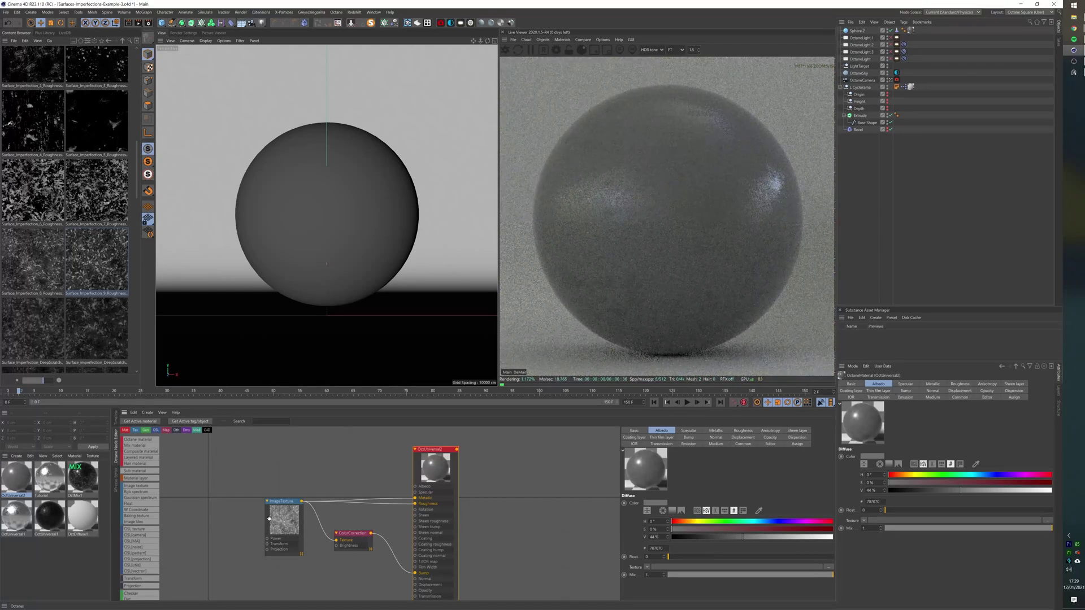
Insert a Color correction node into the connection between ImageTexture and Metallic and set its brightness to 5
{"action": "left_click", "coordinate": [270, 520]}
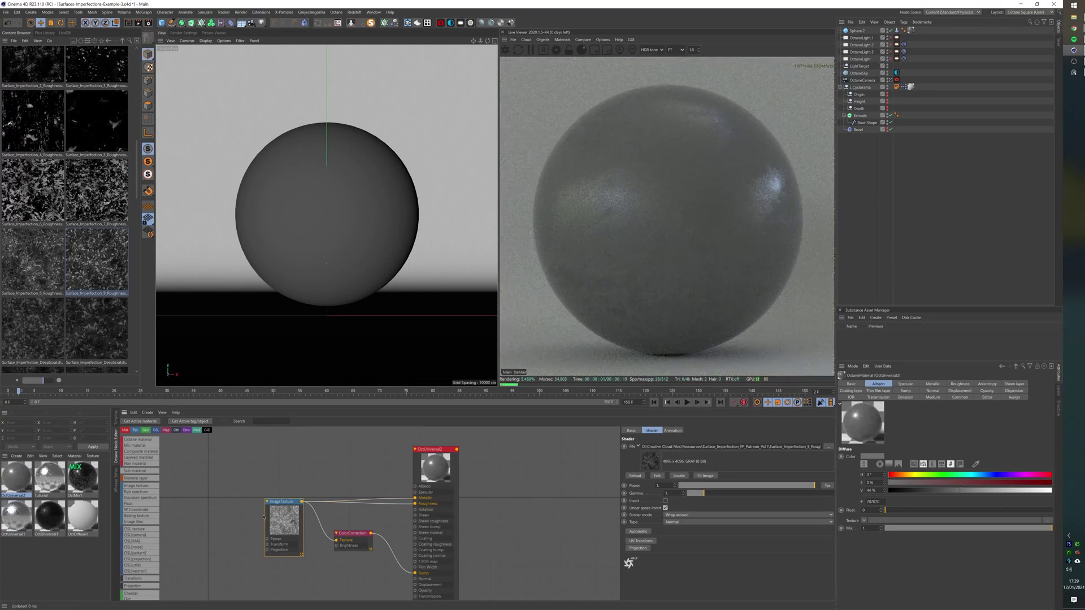
{"action": "left_click", "coordinate": [381, 502]}
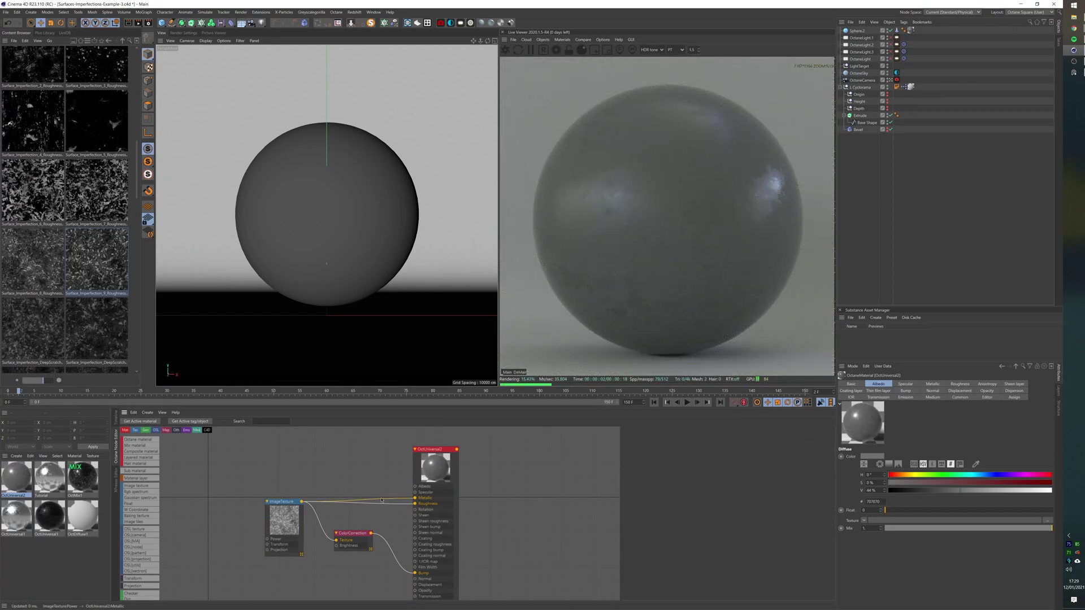
{"action": "type", "text": "cCOL"}
{"action": "type", "text": "OR"}
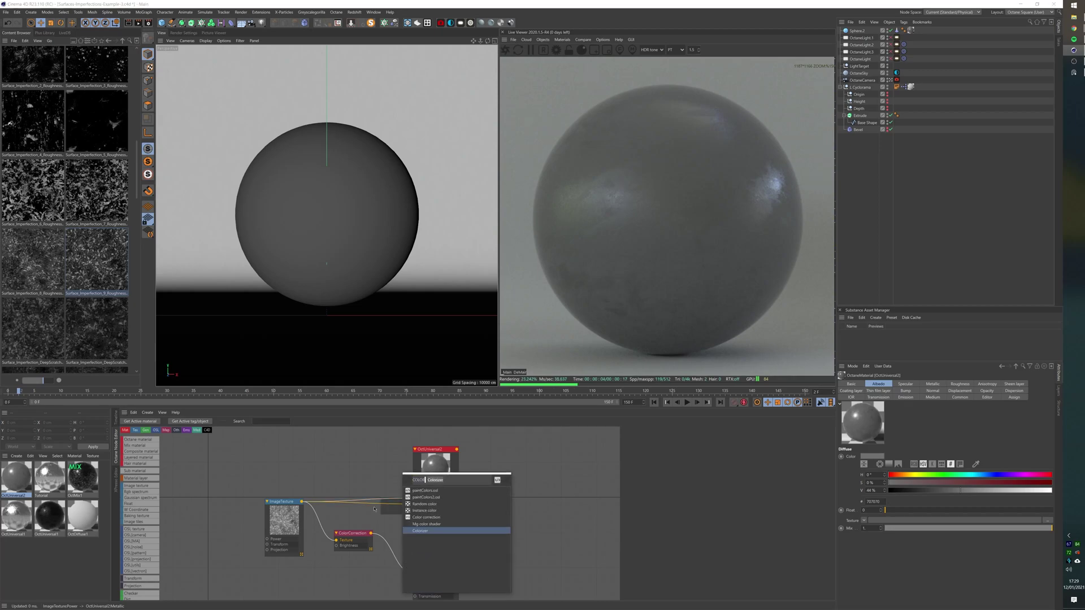
{"action": "left_click", "coordinate": [427, 518]}
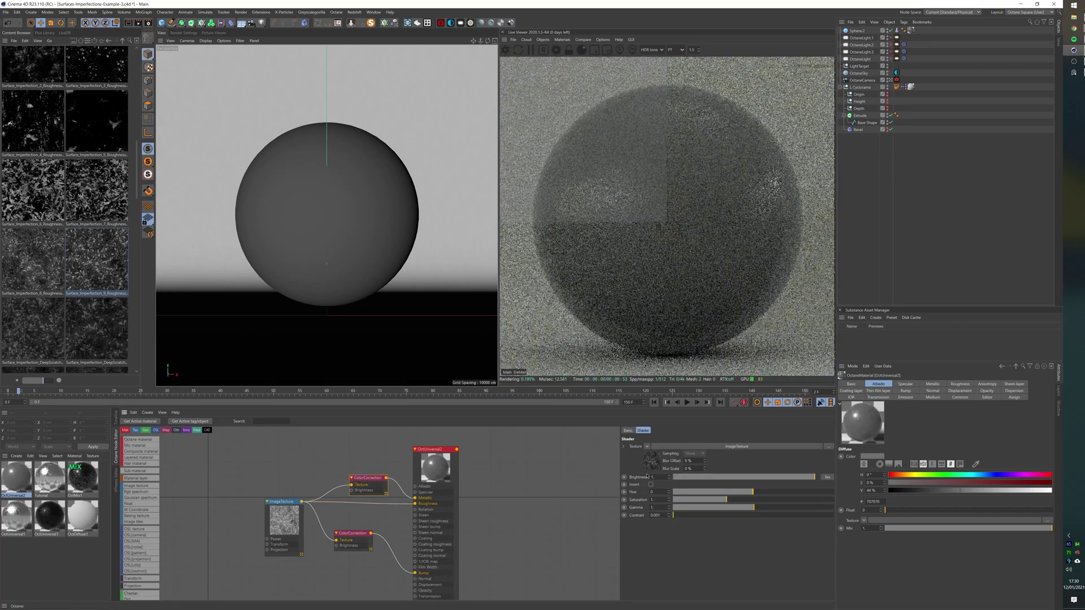
{"action": "type", "text": "5"}
{"action": "key", "text": "Return"}
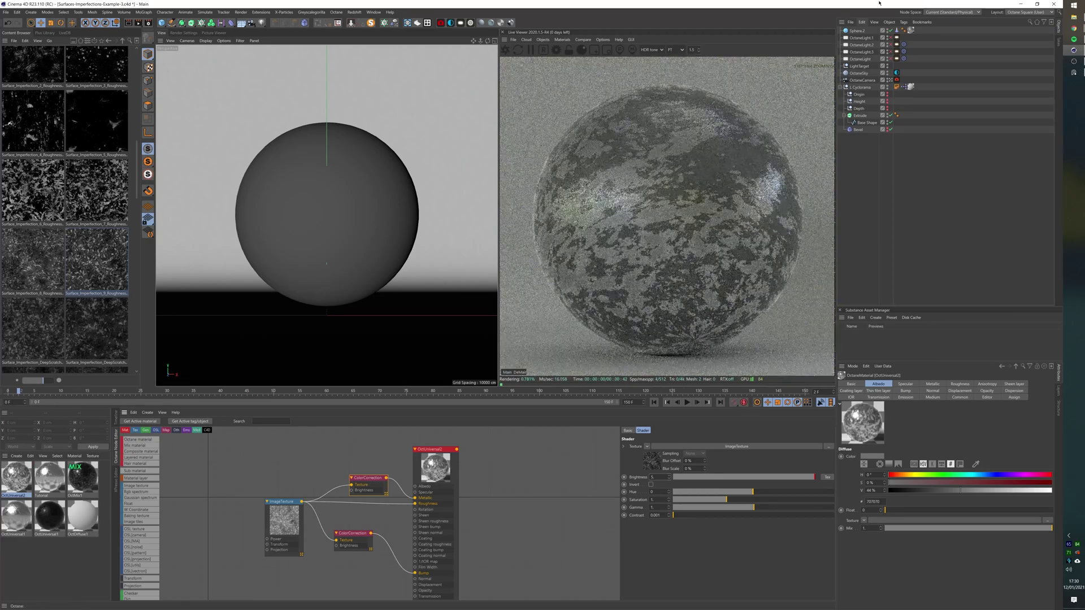
Insert an Invert node into the connection between the ImageTexture and the Roughness input
{"action": "right_click", "coordinate": [412, 504]}
{"action": "type", "text": "INVE"}
{"action": "left_click", "coordinate": [427, 497]}
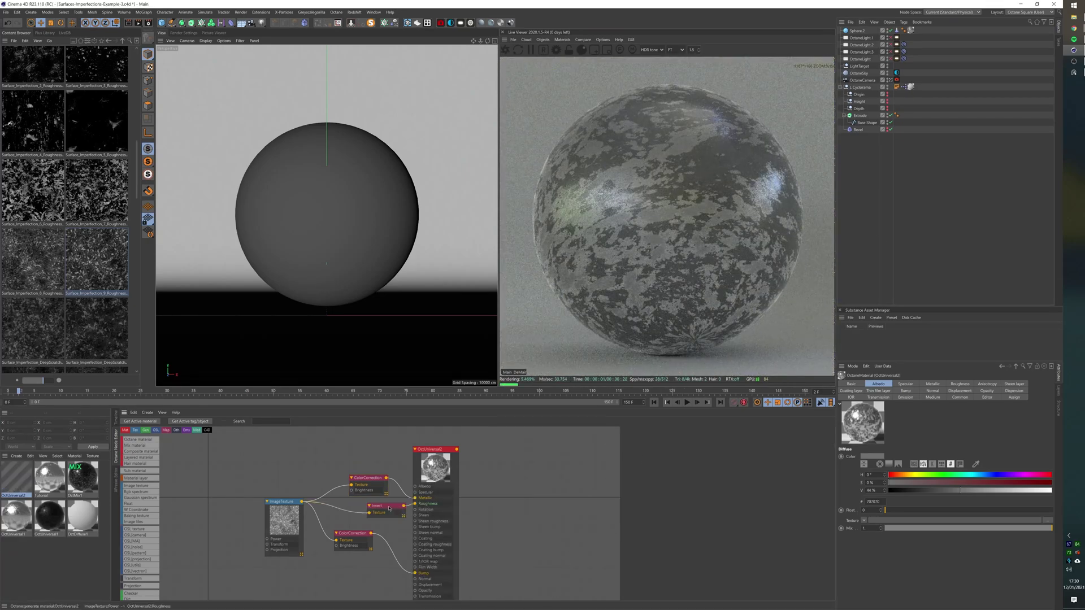
Rearrange the node graph by aligning the Invert node with the two Color correction nodes and moving the ImageTexture farther away from them
{"action": "left_click_drag", "start_coordinate": [387, 506], "coordinate": [359, 510]}
{"action": "left_click", "coordinate": [358, 510]}
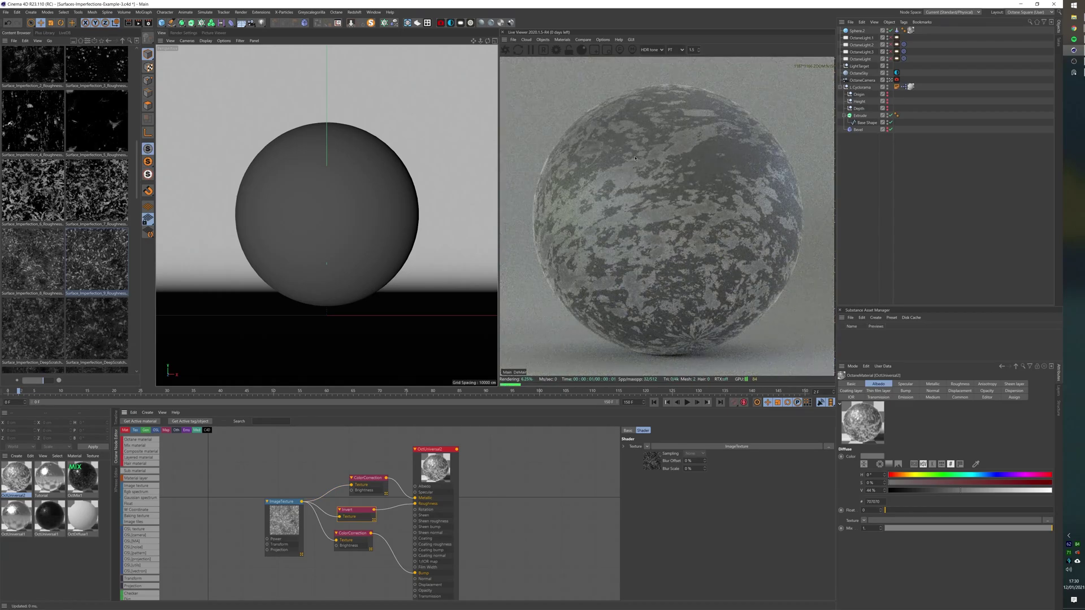
{"action": "left_click_drag", "start_coordinate": [266, 522], "coordinate": [251, 522]}
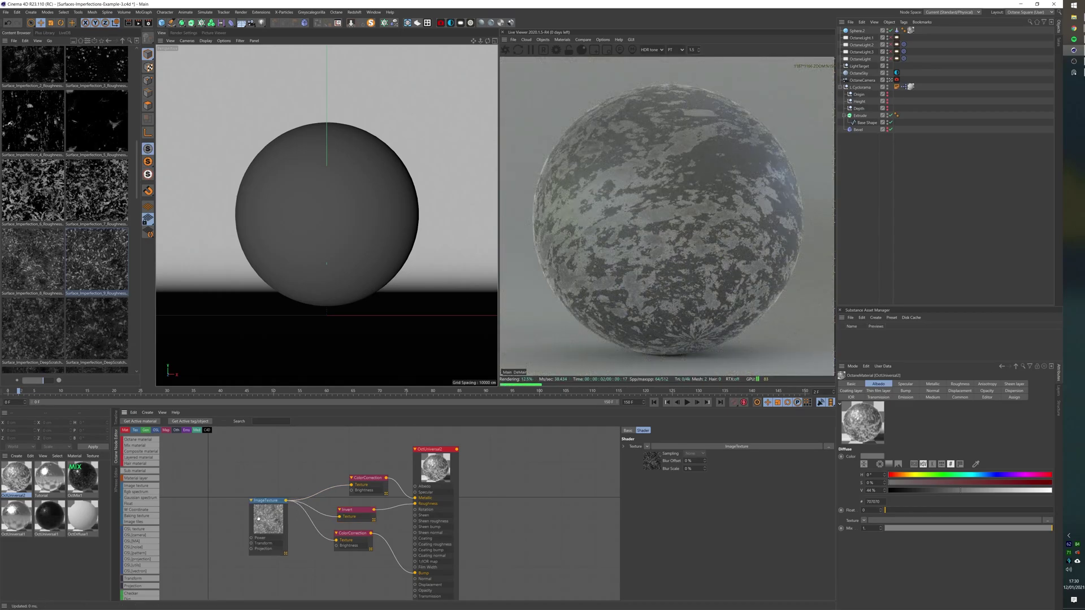
Try two deep-scratch imperfection maps in the ImageTexture node, one after the other, without copying them to the project location
{"action": "scroll", "coordinate": [115, 290], "scroll_direction": "down", "scroll_amount": 3}
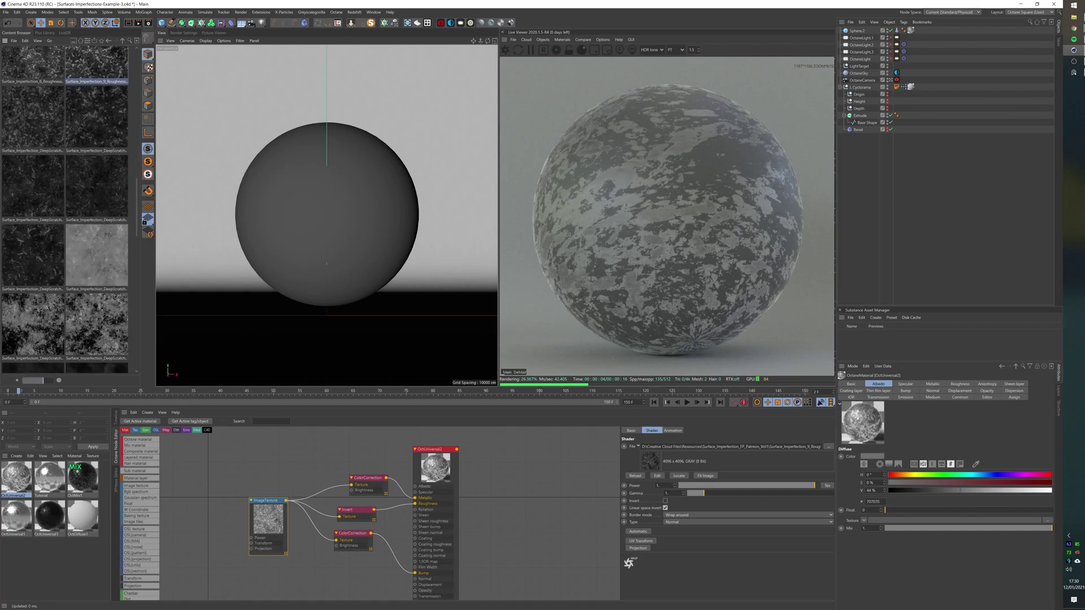
{"action": "left_click_drag", "start_coordinate": [104, 276], "coordinate": [651, 469]}
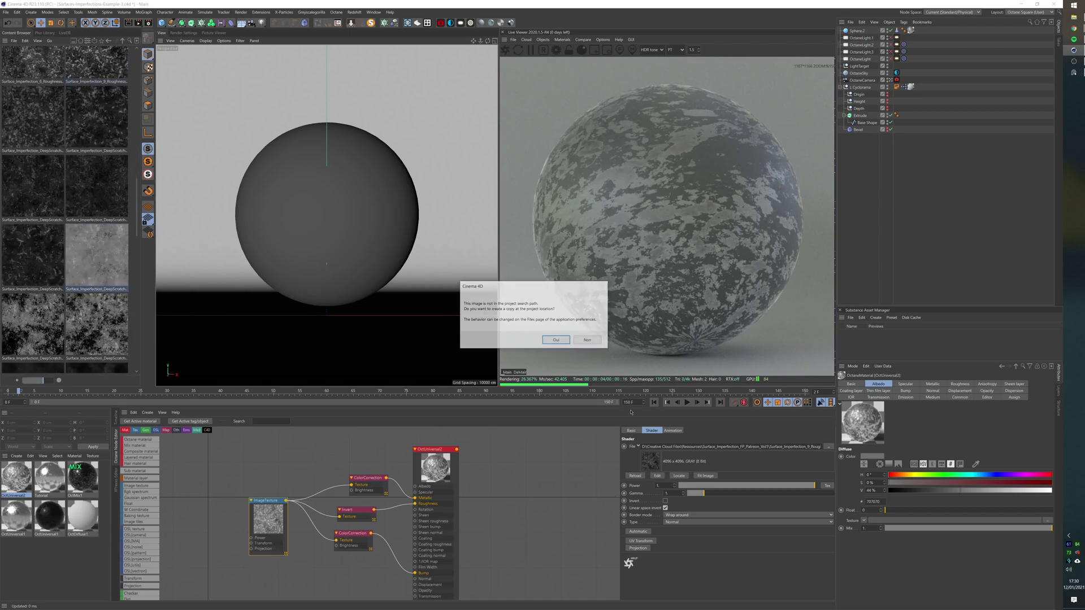
{"action": "left_click", "coordinate": [587, 340]}
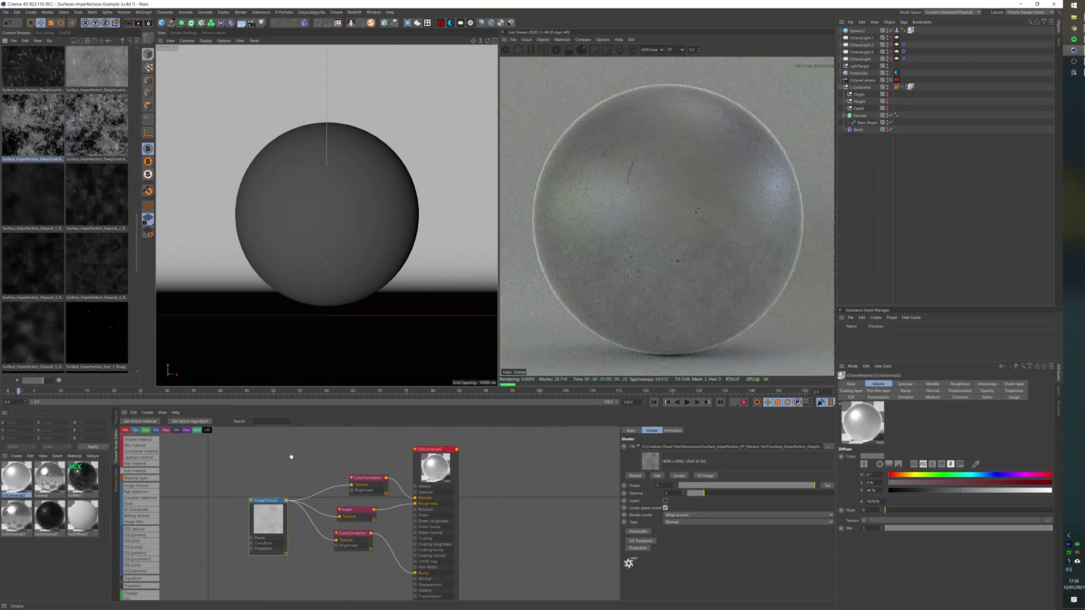
{"action": "left_click_drag", "start_coordinate": [654, 465], "coordinate": [653, 464]}
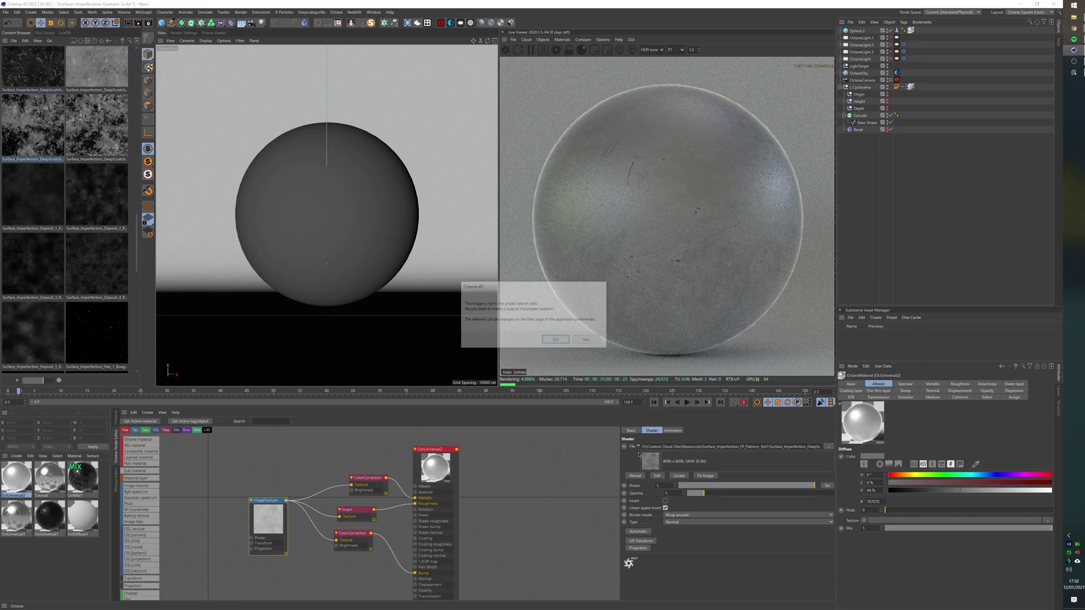
{"action": "left_click", "coordinate": [587, 340]}
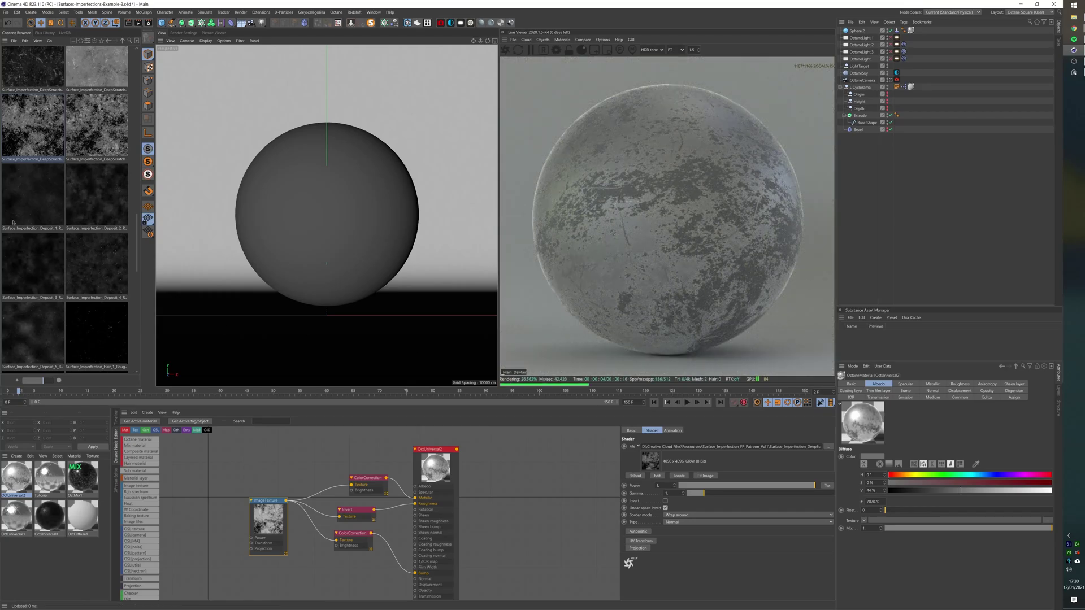
Load the Surface_Imperfection_21 roughness map into the ImageTexture without copying it to the project, and space the node away from its connections
{"action": "scroll", "coordinate": [89, 243], "scroll_direction": "down", "scroll_amount": 10}
{"action": "left_click", "coordinate": [89, 243]}
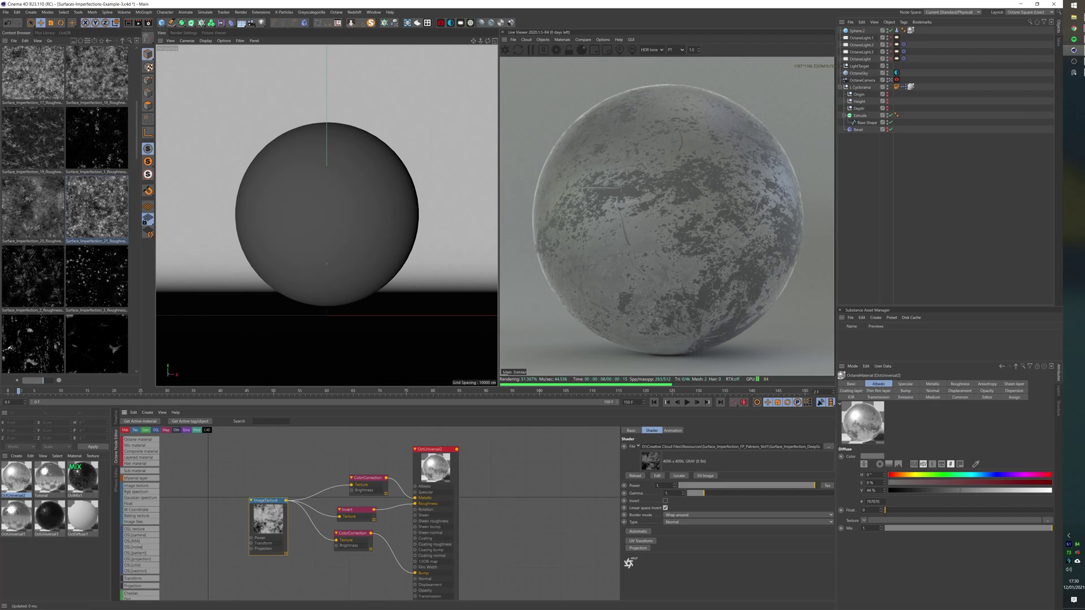
{"action": "scroll", "coordinate": [72, 196], "scroll_direction": "down", "scroll_amount": 1}
{"action": "left_click_drag", "start_coordinate": [663, 466], "coordinate": [657, 463]}
{"action": "left_click", "coordinate": [588, 340]}
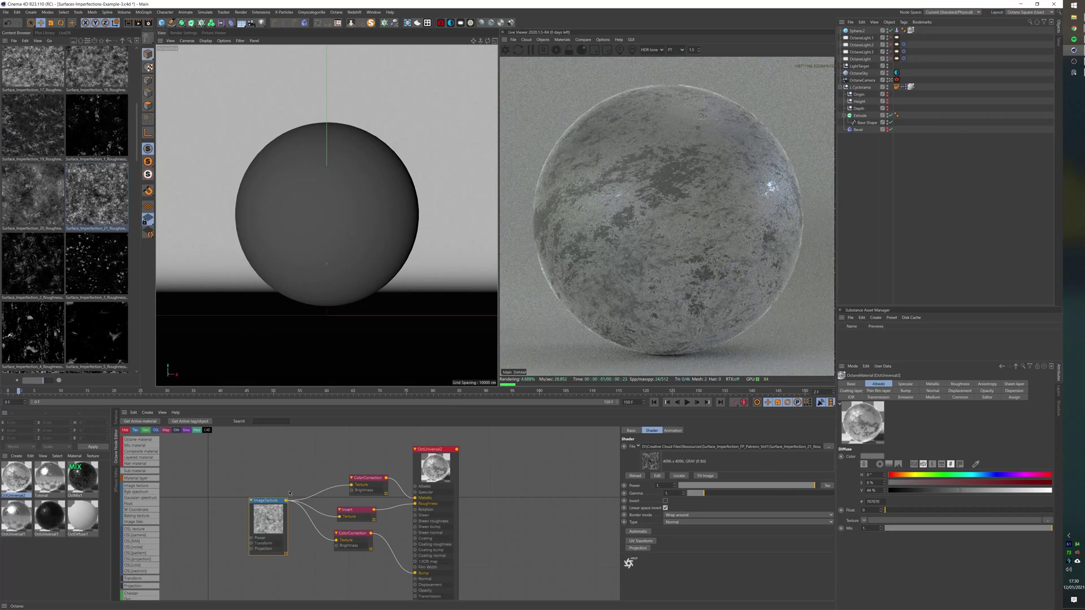
{"action": "left_click_drag", "start_coordinate": [282, 501], "coordinate": [269, 501]}
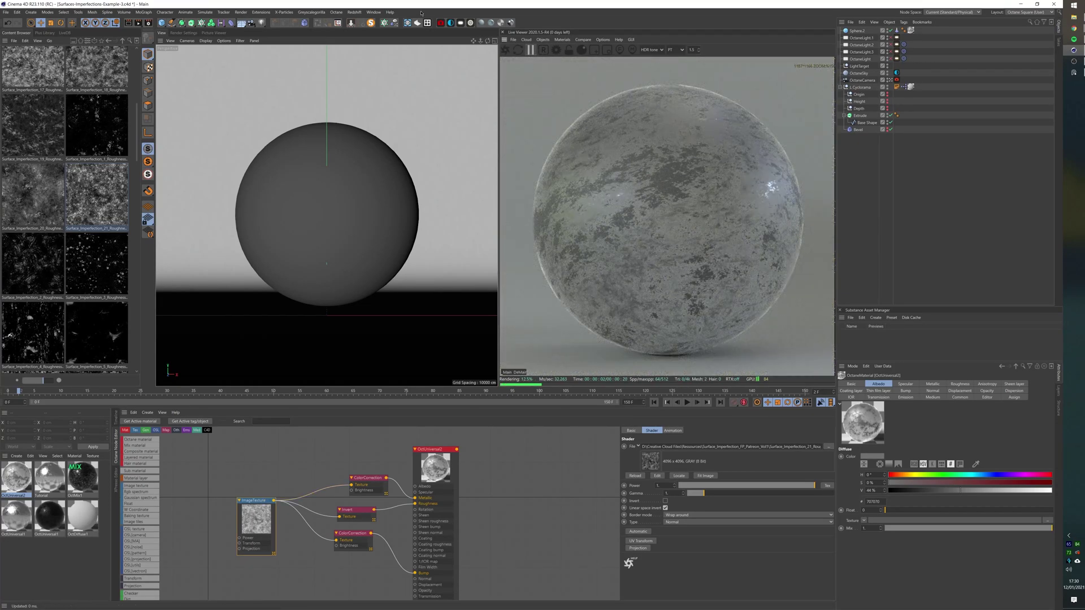
Switch to the Surfaces-Imperfections-Example-1.c4d project and restart the live render with its scene
{"action": "left_click", "coordinate": [373, 12]}
{"action": "left_click", "coordinate": [407, 218]}
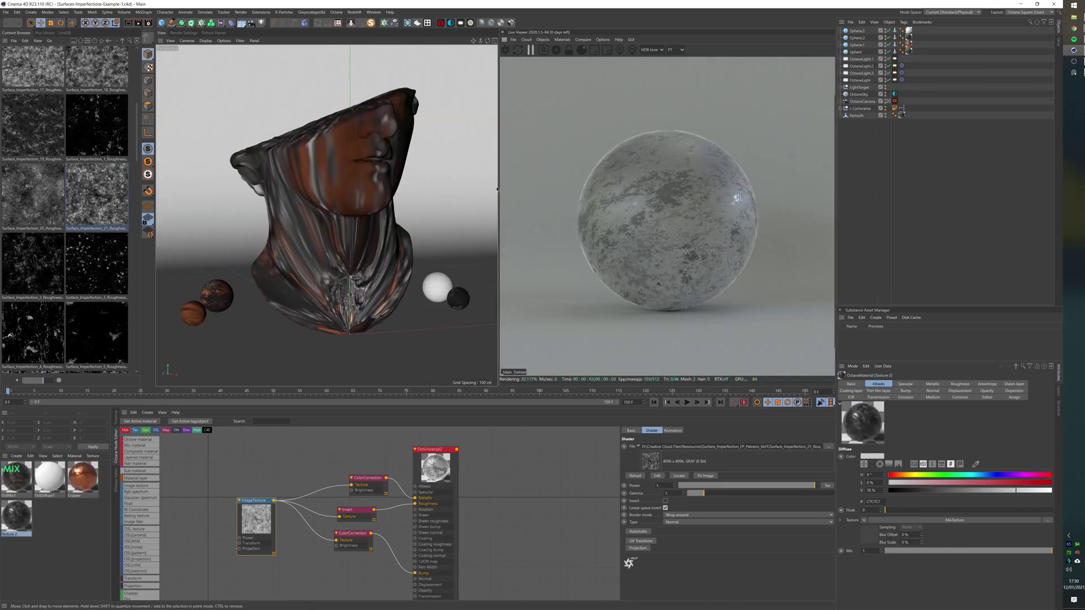
{"action": "left_click", "coordinate": [505, 51]}
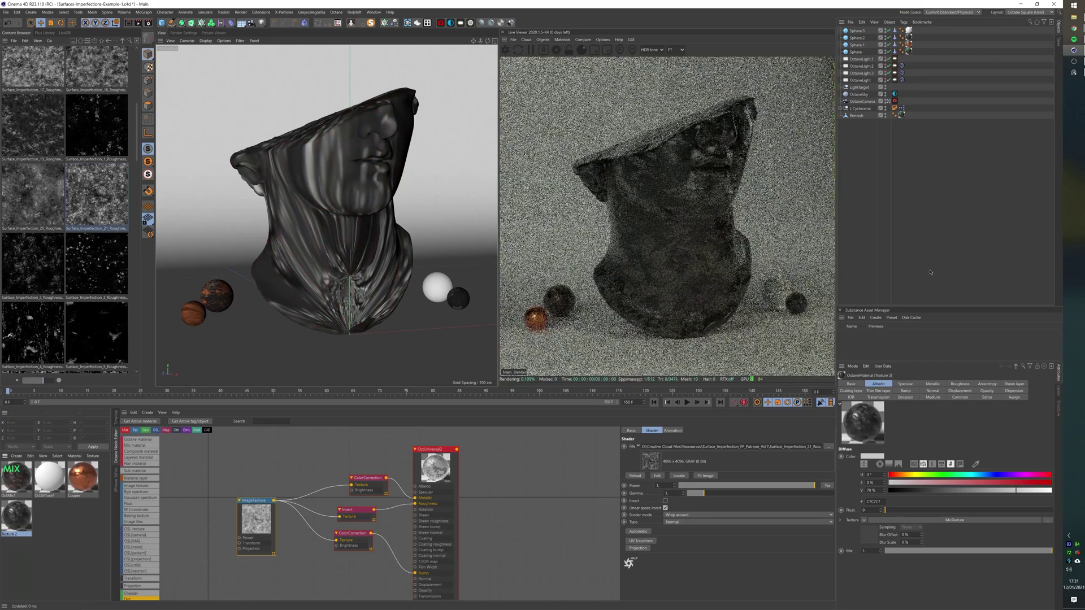
Open the node graph of the dark Texture 2 material and inspect its ImageTexture node
{"action": "double_click", "coordinate": [13, 528]}
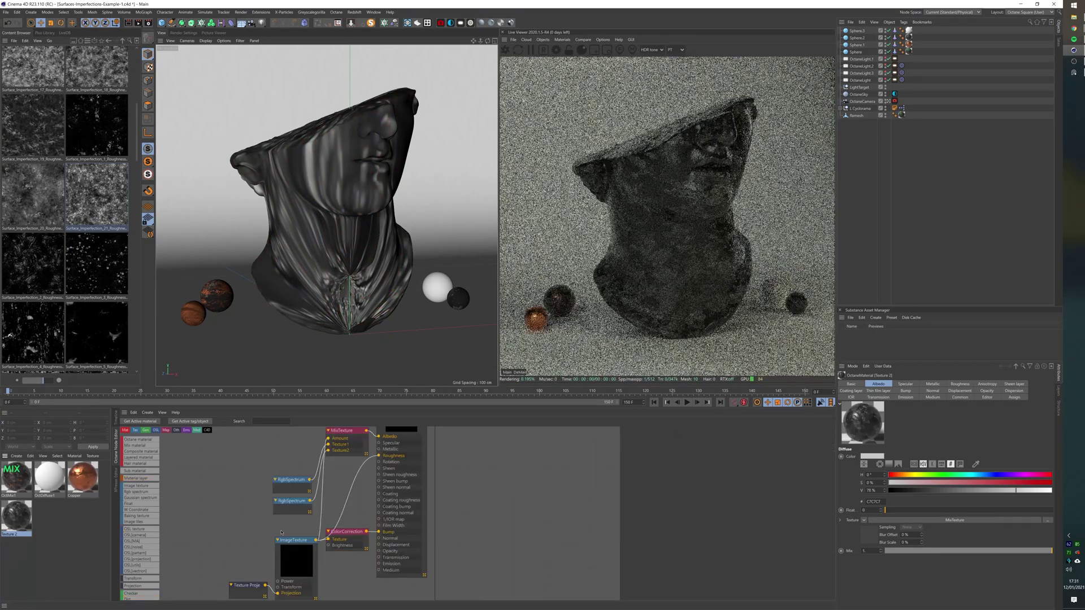
{"action": "middle_click_drag", "start_coordinate": [290, 568], "coordinate": [307, 511]}
{"action": "left_click", "coordinate": [307, 511]}
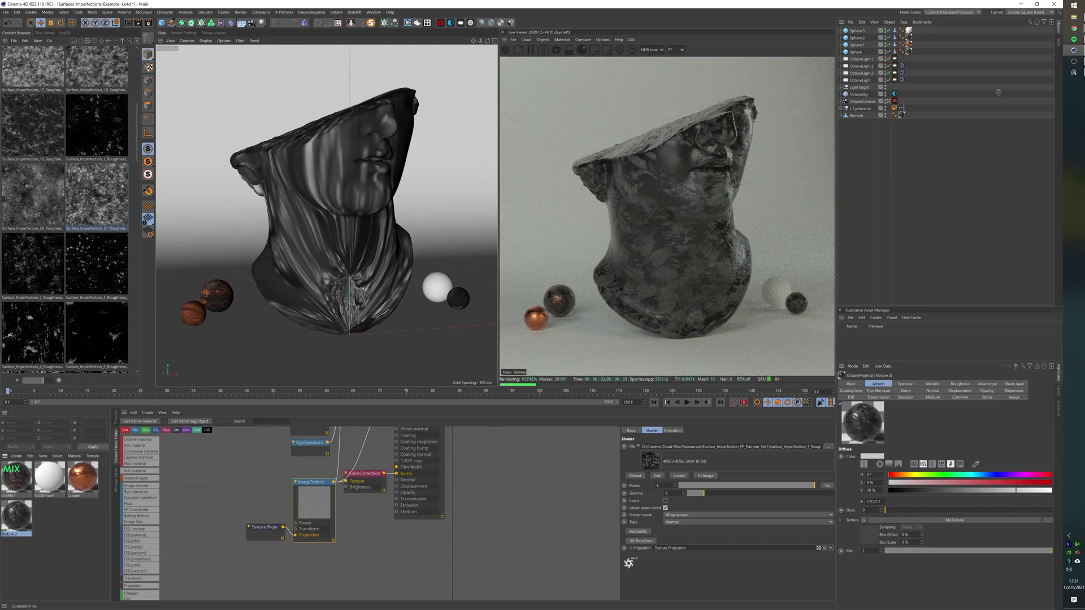
Apply the Copper material to the bust and examine its ImageTexture node and the rendered scratches up close
{"action": "left_click_drag", "start_coordinate": [904, 123], "coordinate": [902, 116]}
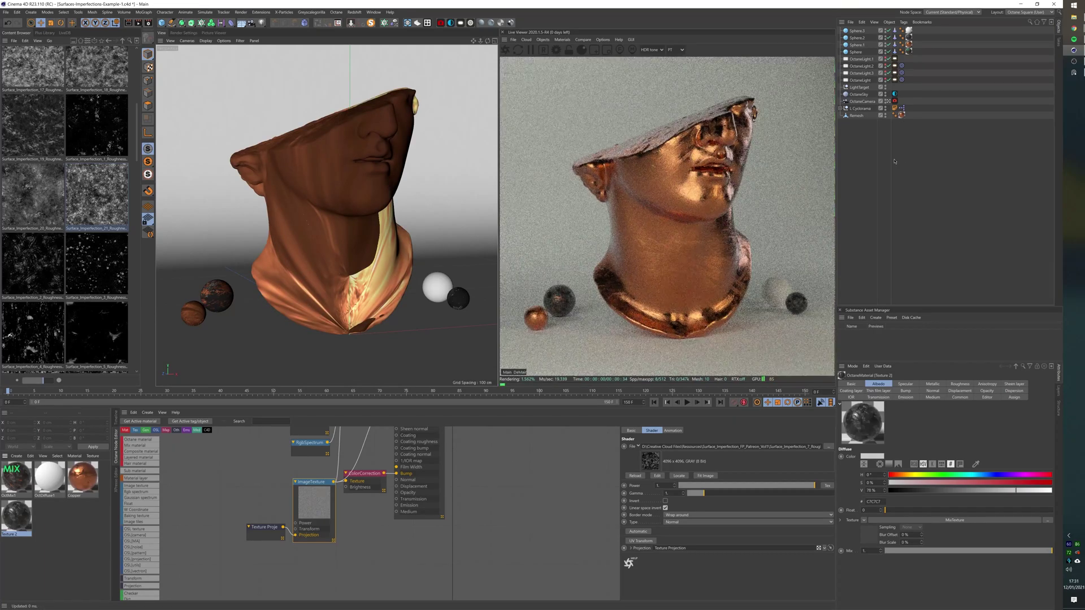
{"action": "left_click", "coordinate": [83, 481]}
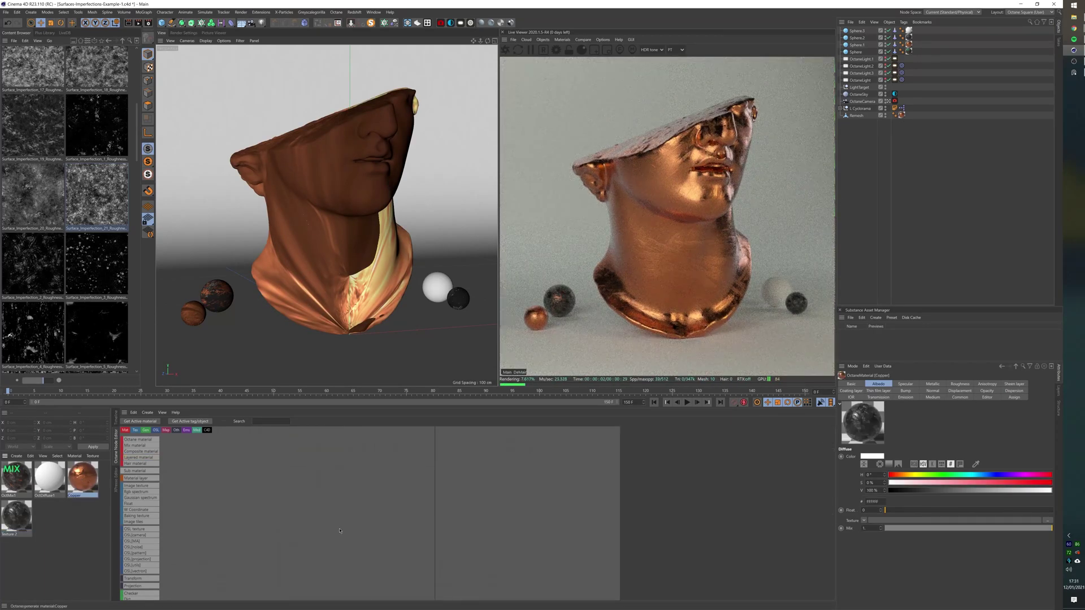
{"action": "left_click", "coordinate": [343, 560]}
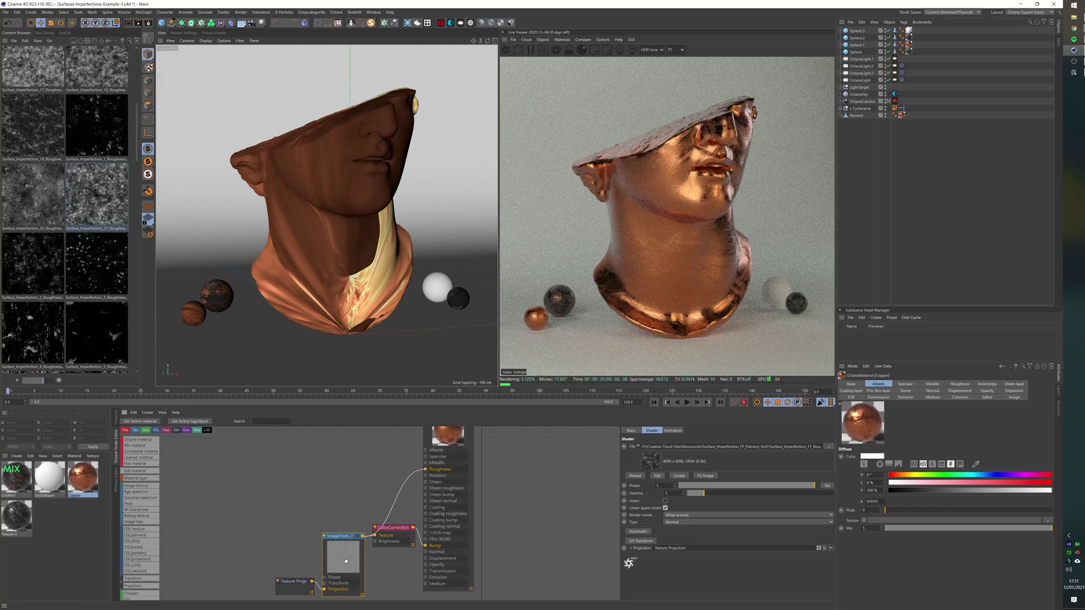
{"action": "scroll", "coordinate": [701, 245], "scroll_direction": "up", "scroll_amount": 2}
{"action": "scroll", "coordinate": [701, 245], "scroll_direction": "up", "scroll_amount": 2}
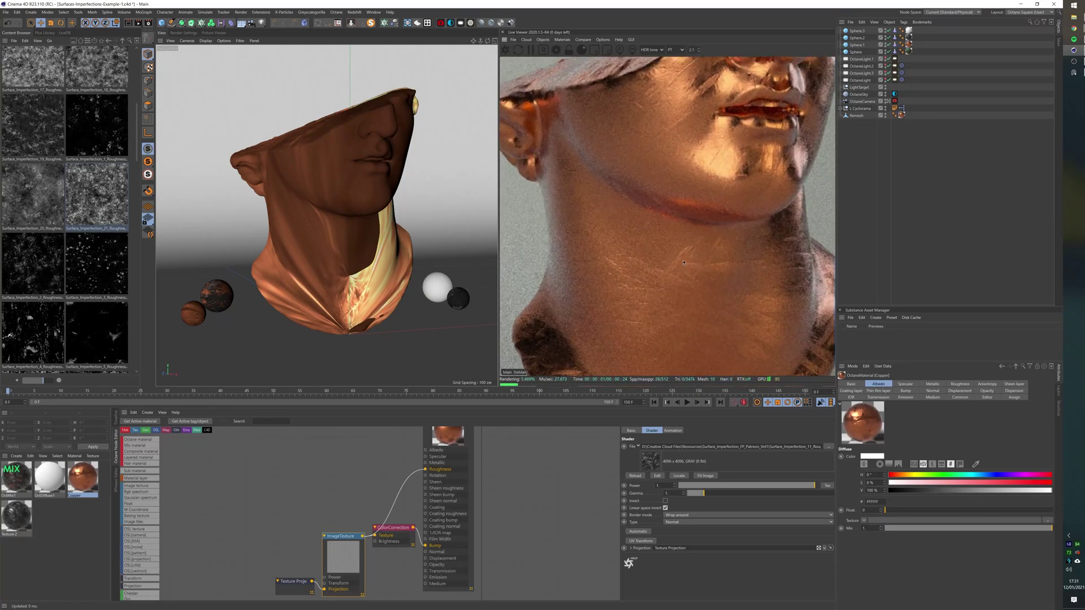
{"action": "scroll", "coordinate": [655, 281], "scroll_direction": "down", "scroll_amount": 4}
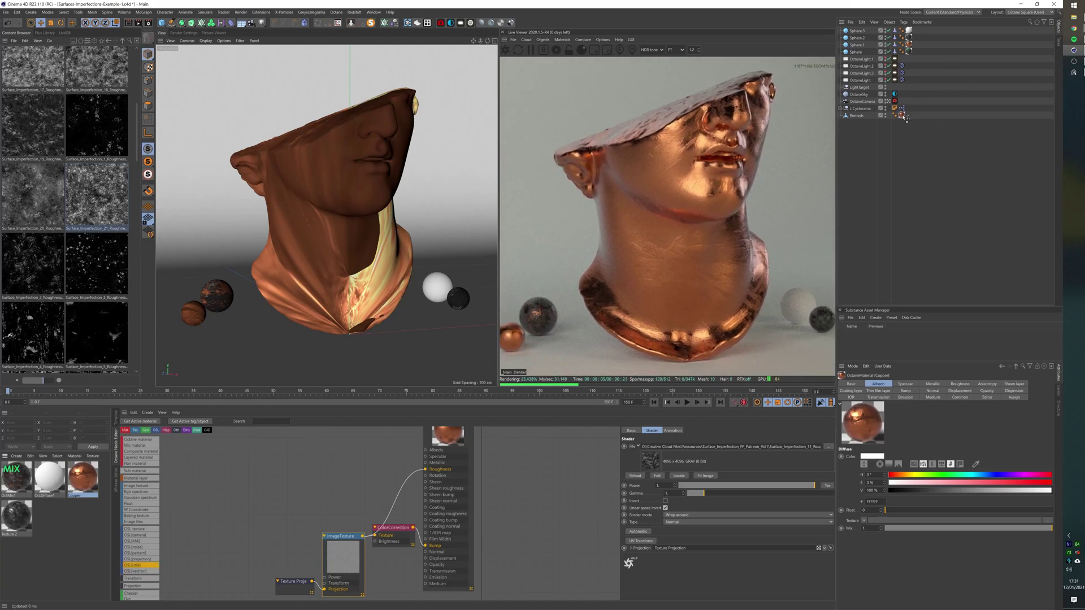
Assign the OctMix1 material to the bust and open its node graph
{"action": "left_click_drag", "start_coordinate": [902, 117], "coordinate": [902, 115]}
{"action": "left_click", "coordinate": [17, 477]}
{"action": "middle_click_drag", "start_coordinate": [285, 517], "coordinate": [332, 600]}
{"action": "middle_click_drag", "start_coordinate": [406, 469], "coordinate": [428, 598]}
{"action": "middle_click_drag", "start_coordinate": [458, 441], "coordinate": [423, 520]}
{"action": "scroll", "coordinate": [425, 517], "scroll_direction": "up", "scroll_amount": 1}
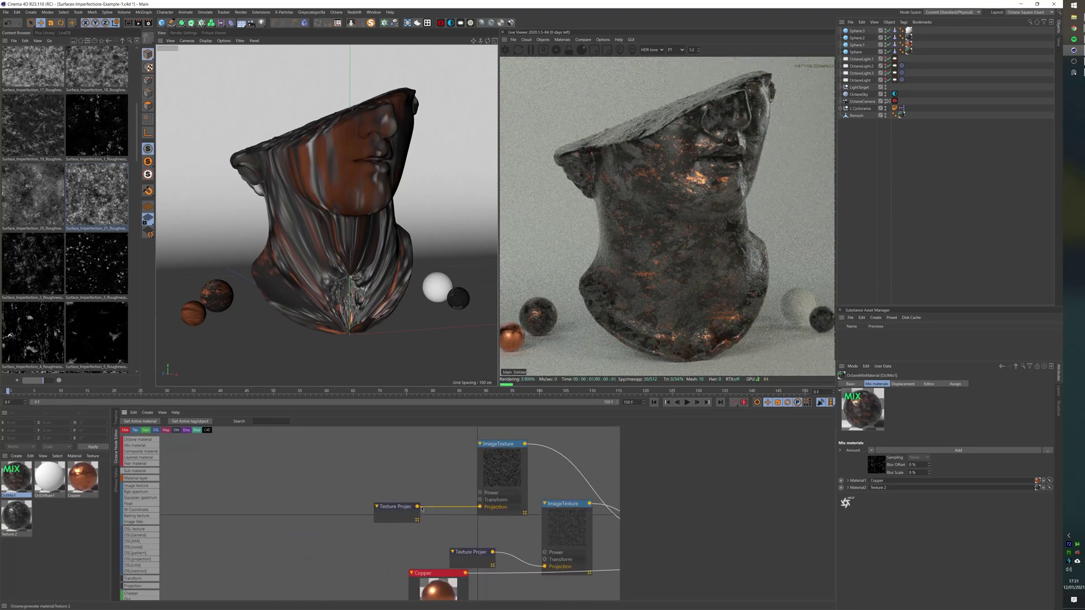
Examine the two ImageTexture nodes and the Add node driving the OctMix1 amount, and compare them with the rendered bust
{"action": "scroll", "coordinate": [430, 515], "scroll_direction": "up", "scroll_amount": 3}
{"action": "middle_click_drag", "start_coordinate": [617, 543], "coordinate": [291, 583]}
{"action": "scroll", "coordinate": [491, 498], "scroll_direction": "down", "scroll_amount": 1}
{"action": "scroll", "coordinate": [291, 583], "scroll_direction": "down", "scroll_amount": 1}
{"action": "middle_click_drag", "start_coordinate": [398, 600], "coordinate": [606, 563]}
{"action": "left_click", "coordinate": [426, 468]}
{"action": "left_click", "coordinate": [480, 537]}
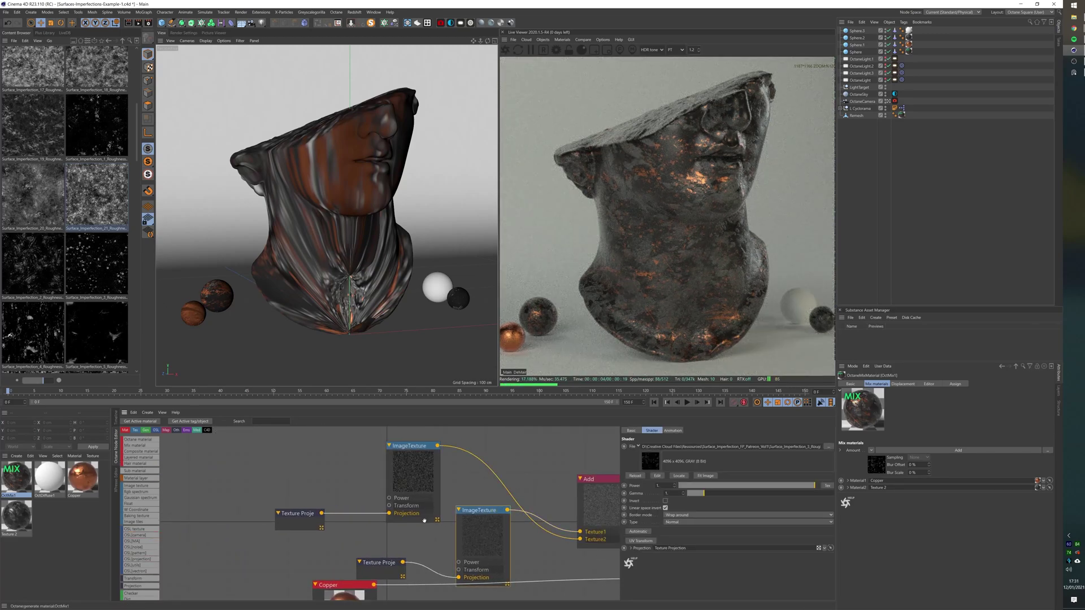
{"action": "middle_click_drag", "start_coordinate": [456, 545], "coordinate": [348, 510]}
{"action": "left_click", "coordinate": [469, 475]}
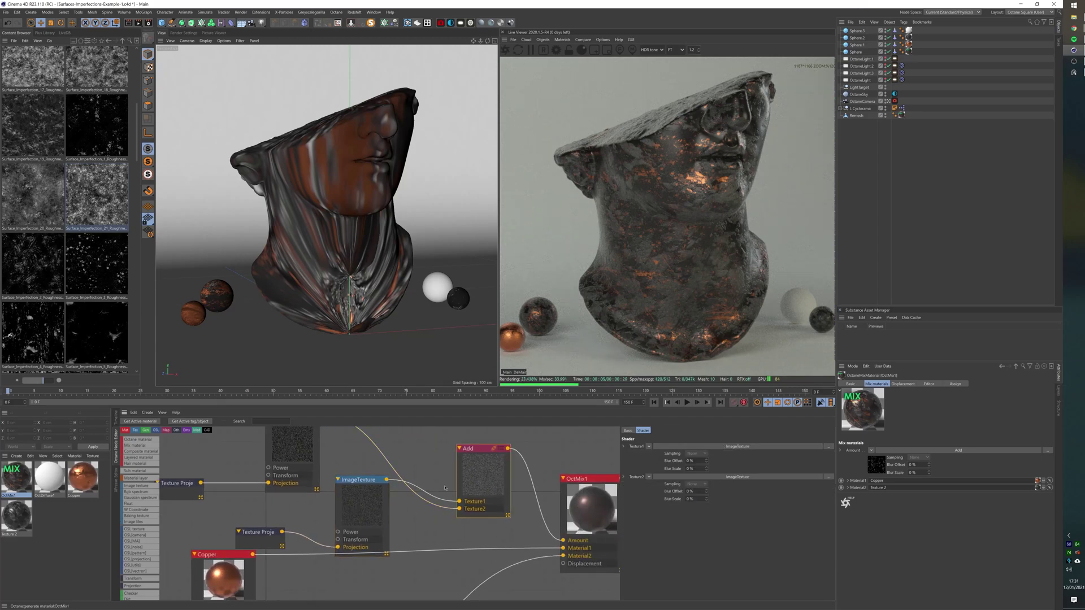
{"action": "left_click", "coordinate": [362, 512]}
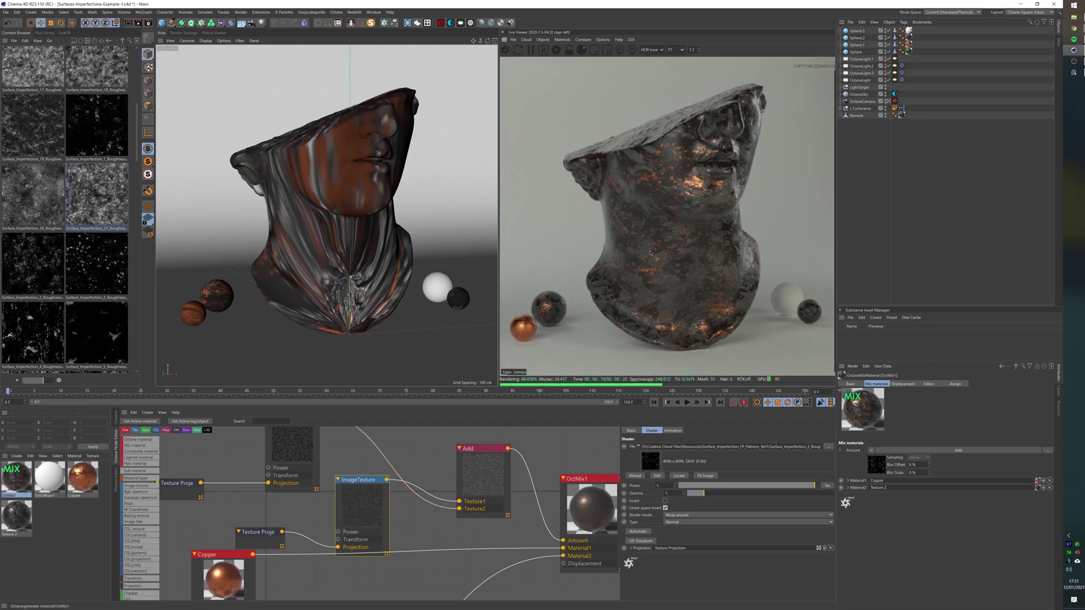
{"action": "scroll", "coordinate": [716, 198], "scroll_direction": "down", "scroll_amount": 3}
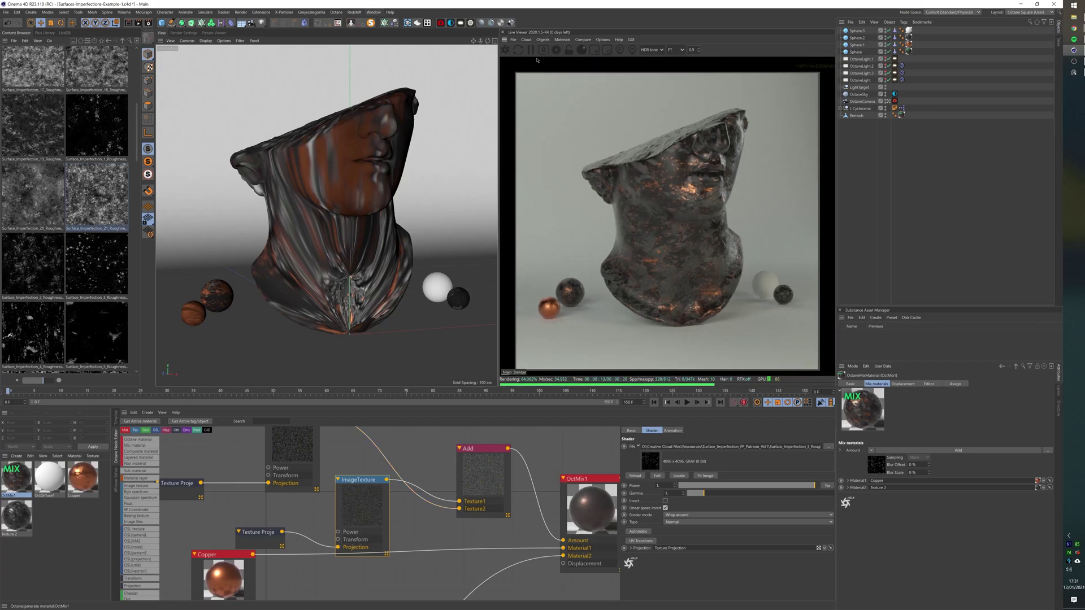
Switch to the Surfaces-Imperfections-Example-2.c4d project and restart the live render with its scene
{"action": "left_click", "coordinate": [374, 12]}
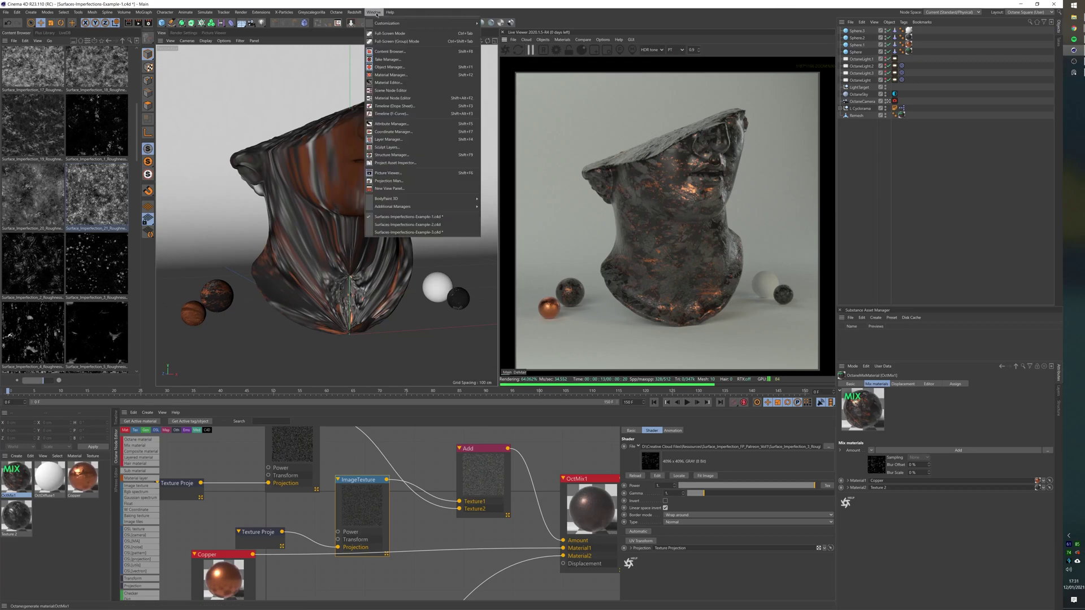
{"action": "left_click", "coordinate": [429, 232]}
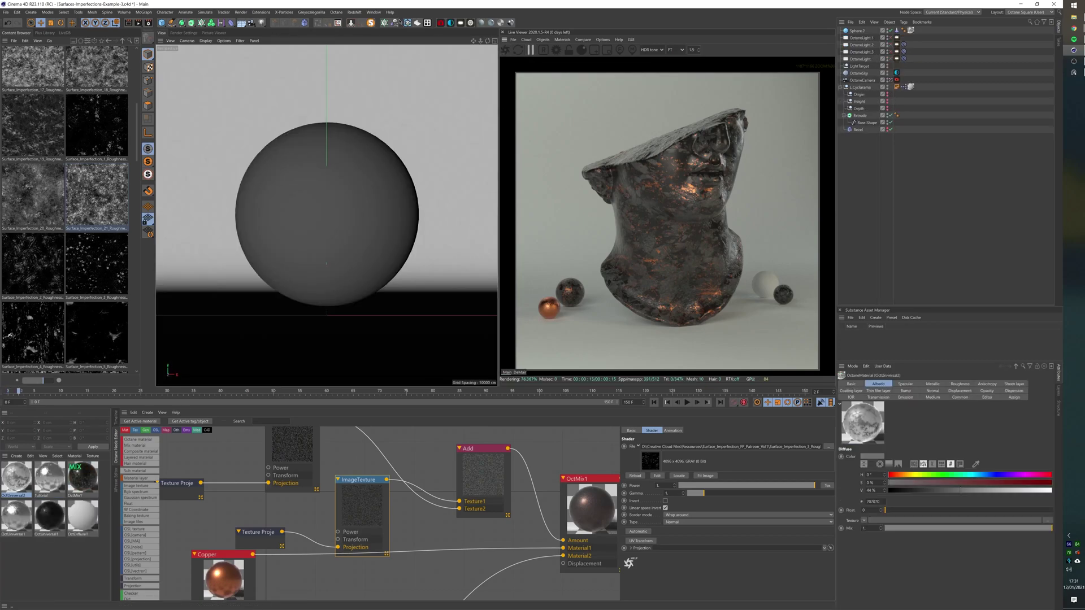
{"action": "left_click", "coordinate": [374, 12]}
{"action": "left_click", "coordinate": [429, 221]}
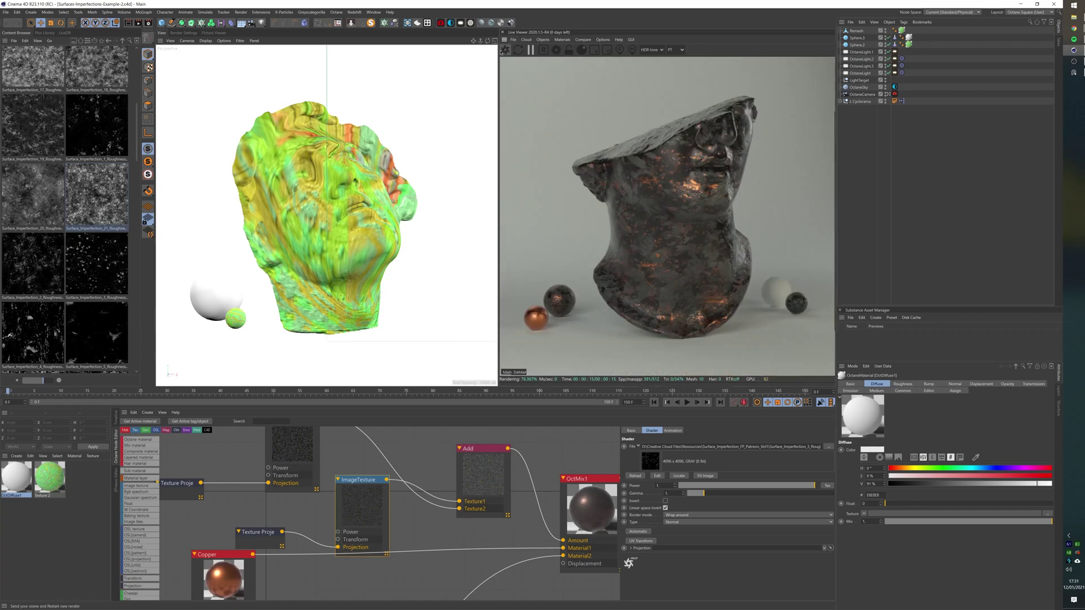
{"action": "left_click", "coordinate": [503, 51]}
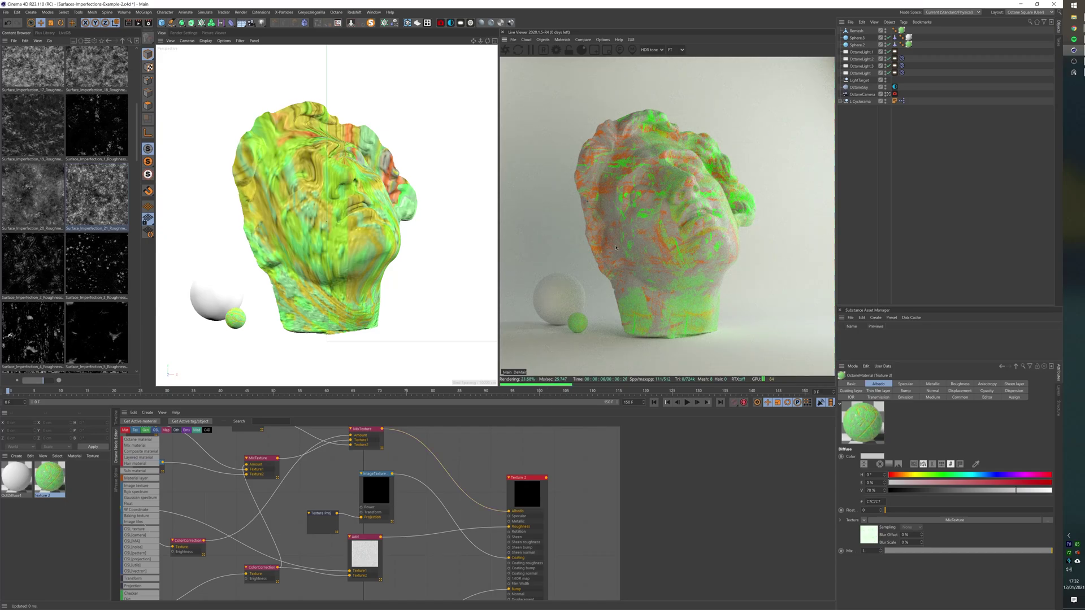
Examine the green and orange imperfection patterns on the rendered head up close
{"action": "scroll", "coordinate": [647, 179], "scroll_direction": "up", "scroll_amount": 5}
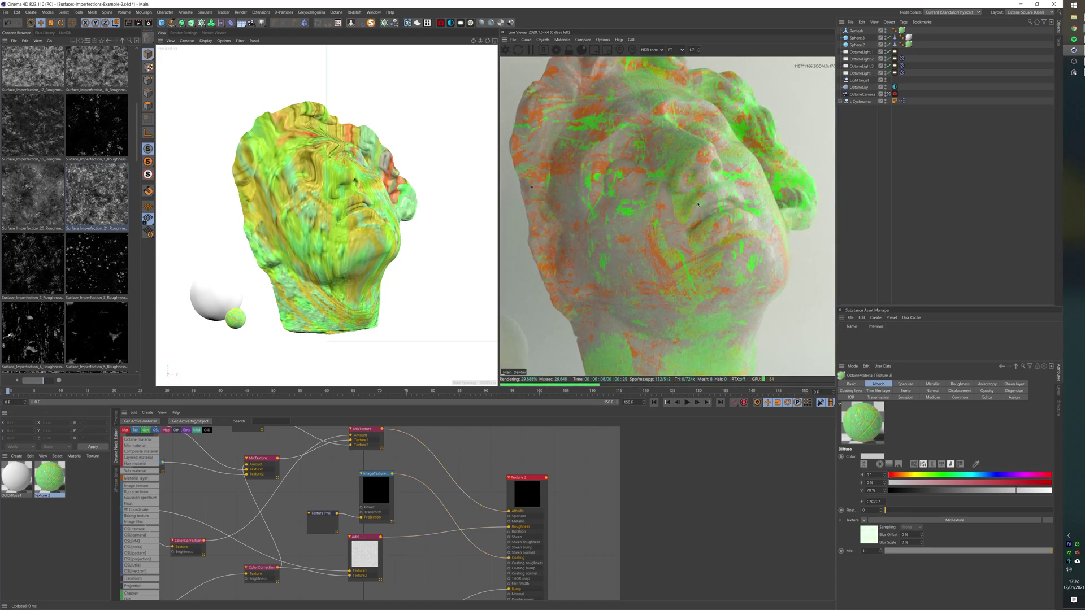
{"action": "middle_click_drag", "start_coordinate": [638, 170], "coordinate": [682, 277]}
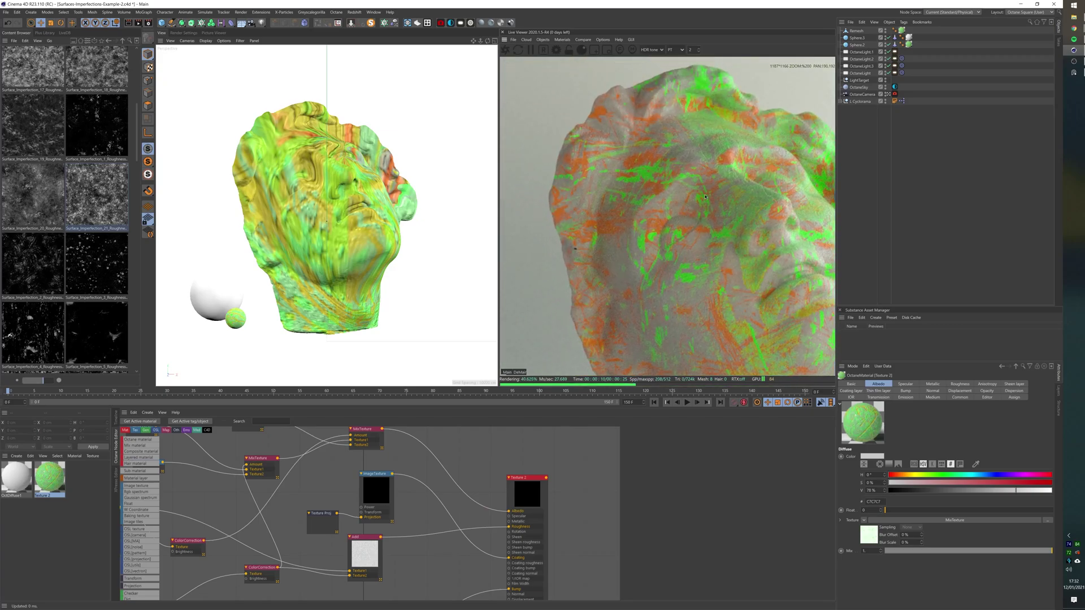
{"action": "middle_click_drag", "start_coordinate": [705, 196], "coordinate": [606, 257]}
{"action": "middle_click_drag", "start_coordinate": [646, 288], "coordinate": [641, 235]}
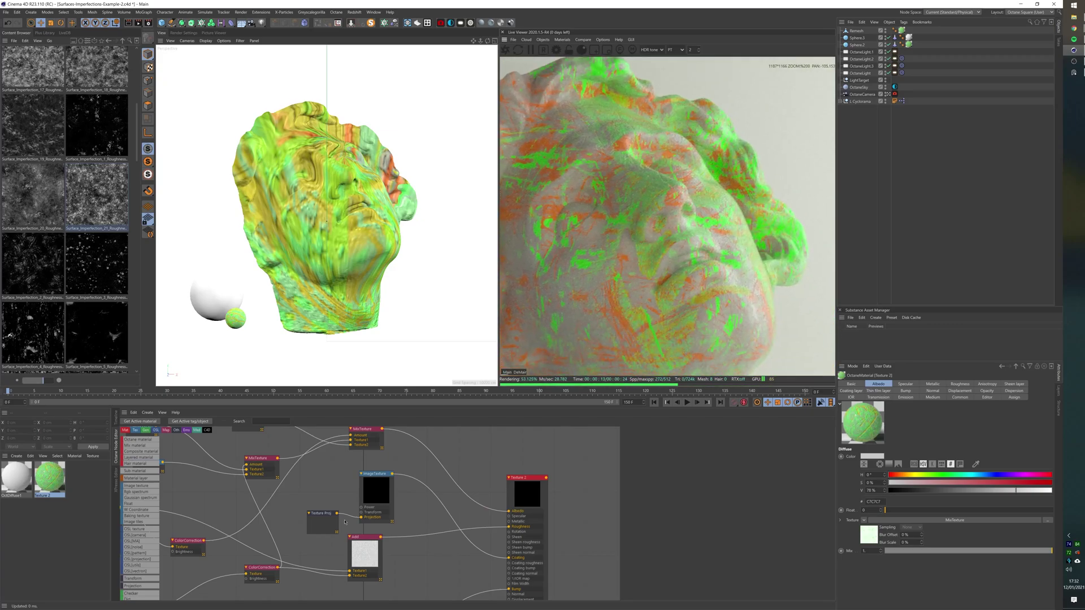
Review the complete node network of the green Texture 2 material
{"action": "scroll", "coordinate": [344, 521], "scroll_direction": "down", "scroll_amount": 4}
{"action": "middle_click_drag", "start_coordinate": [243, 476], "coordinate": [294, 475]}
{"action": "scroll", "coordinate": [294, 474], "scroll_direction": "up", "scroll_amount": 2}
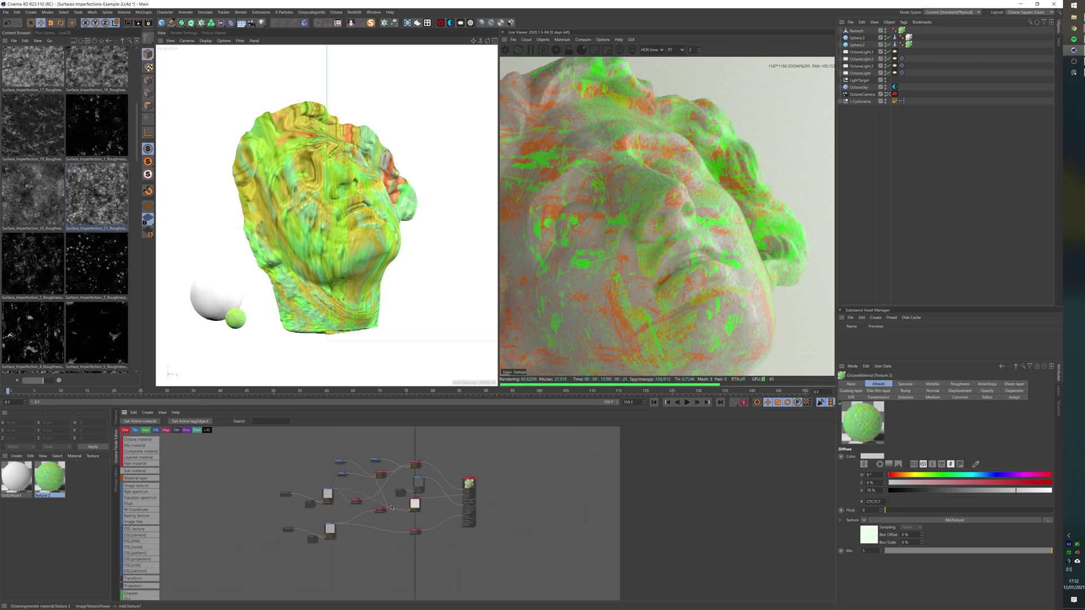
{"action": "scroll", "coordinate": [390, 509], "scroll_direction": "down", "scroll_amount": 2}
{"action": "middle_click_drag", "start_coordinate": [391, 509], "coordinate": [394, 526]}
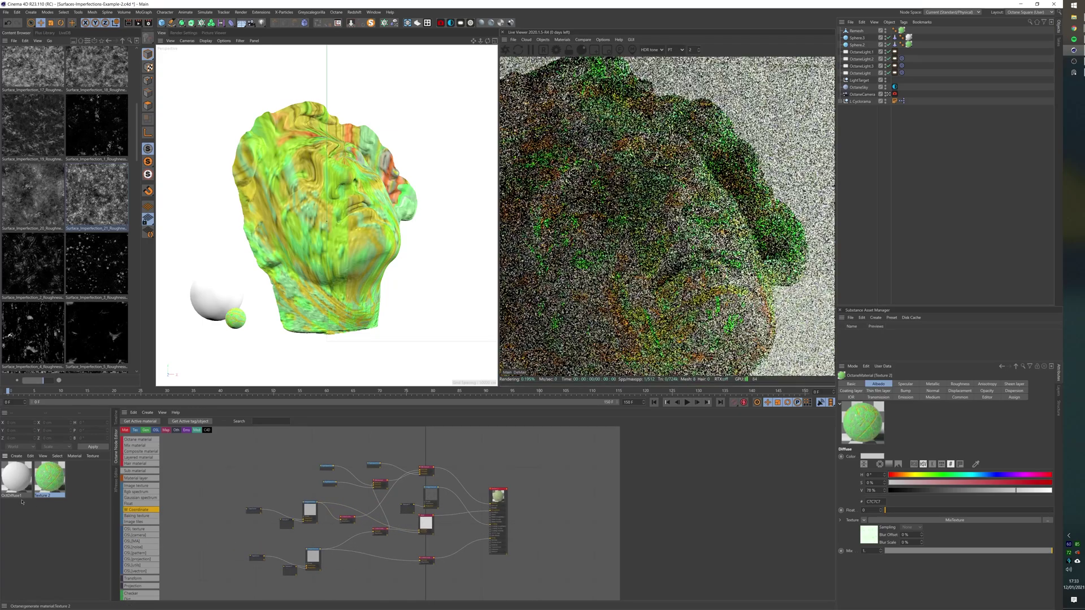
Create a new Octane universal material in the Example-2 scene
{"action": "left_click", "coordinate": [16, 478]}
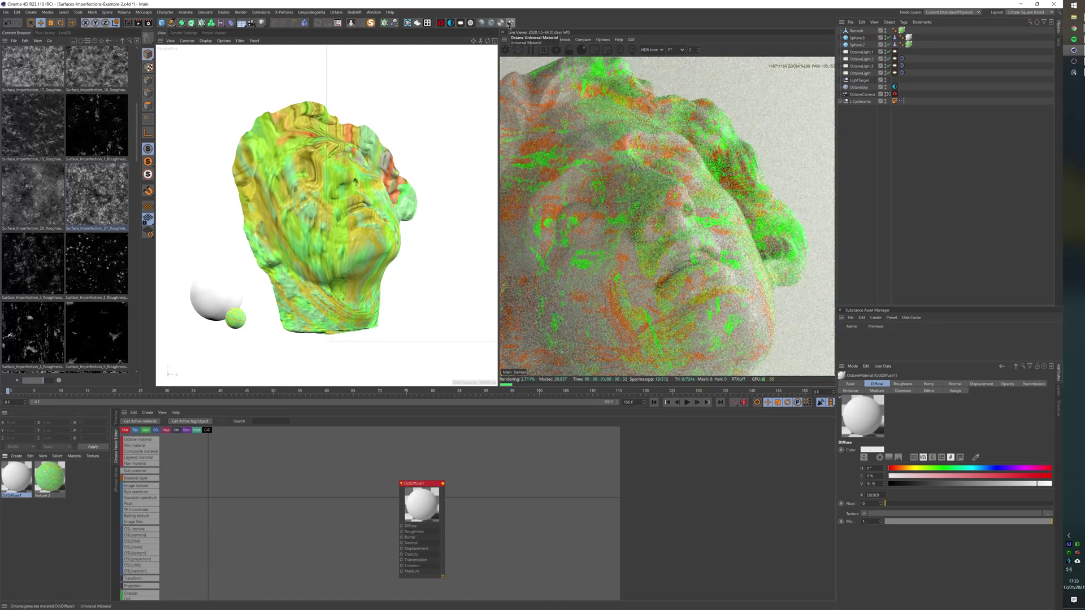
{"action": "left_click", "coordinate": [511, 23]}
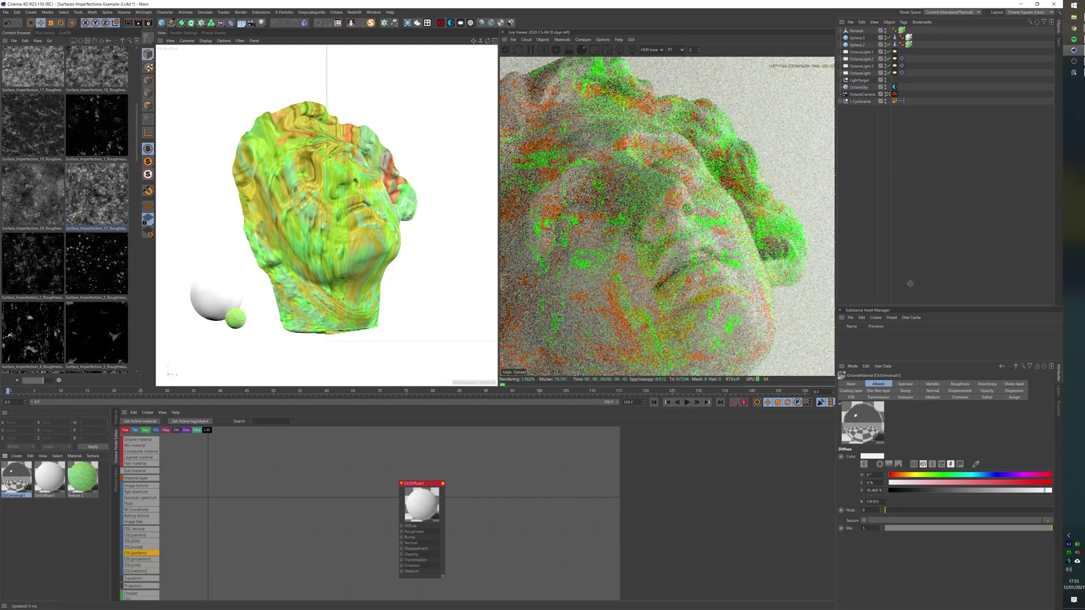
Replace the green material on the head with the new universal material
{"action": "left_click_drag", "start_coordinate": [903, 33], "coordinate": [902, 31]}
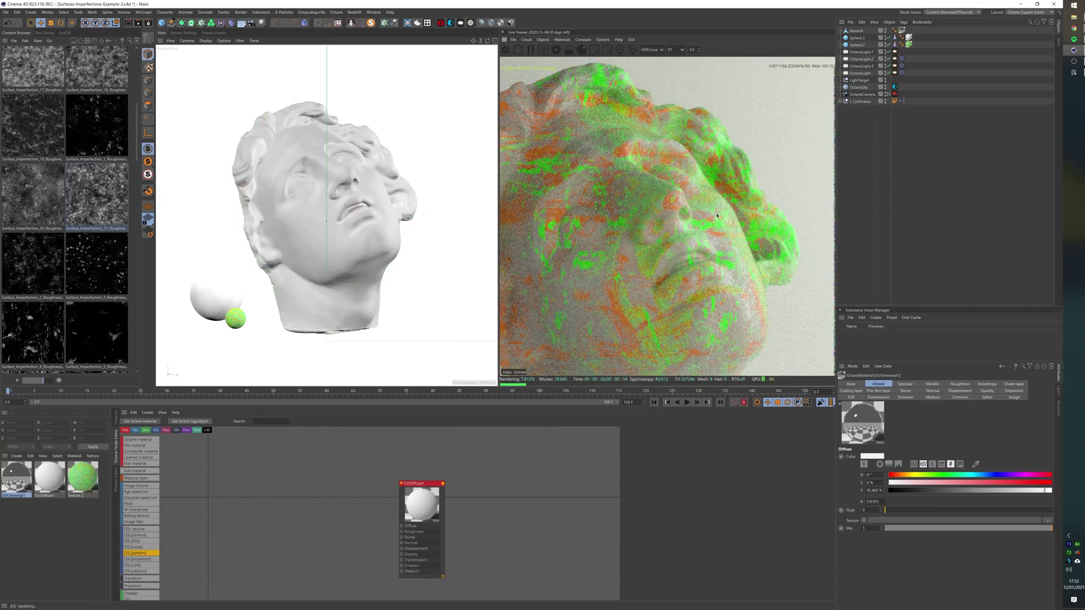
{"action": "scroll", "coordinate": [642, 304], "scroll_direction": "down", "scroll_amount": 5}
{"action": "scroll", "coordinate": [641, 303], "scroll_direction": "down", "scroll_amount": 4}
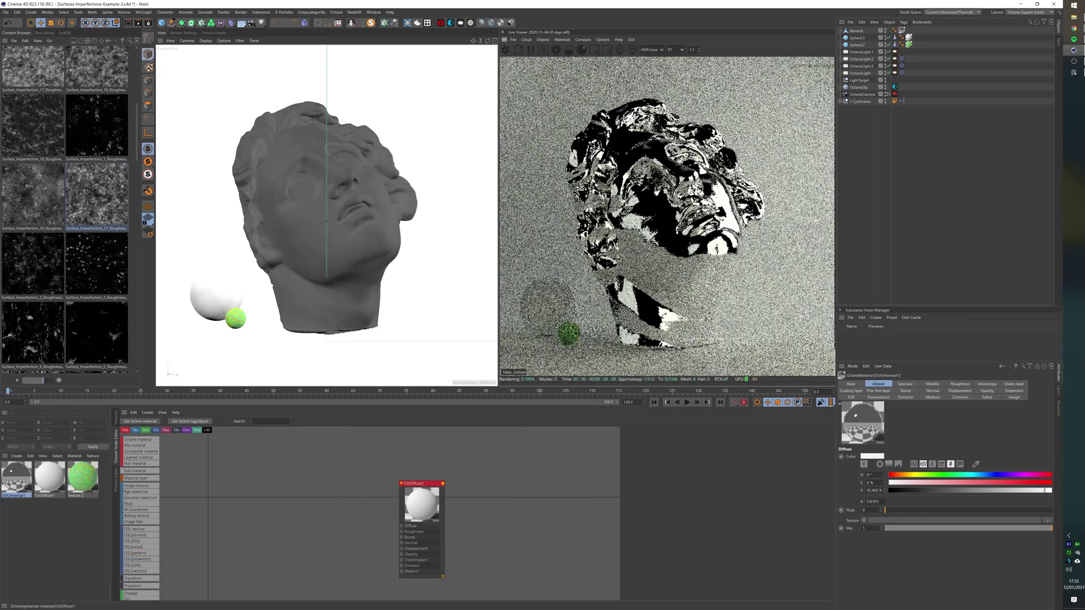
Bring the new universal material into the node editor and set its metallic float to 0
{"action": "left_click_drag", "start_coordinate": [224, 495], "coordinate": [424, 450]}
{"action": "left_click", "coordinate": [714, 430]}
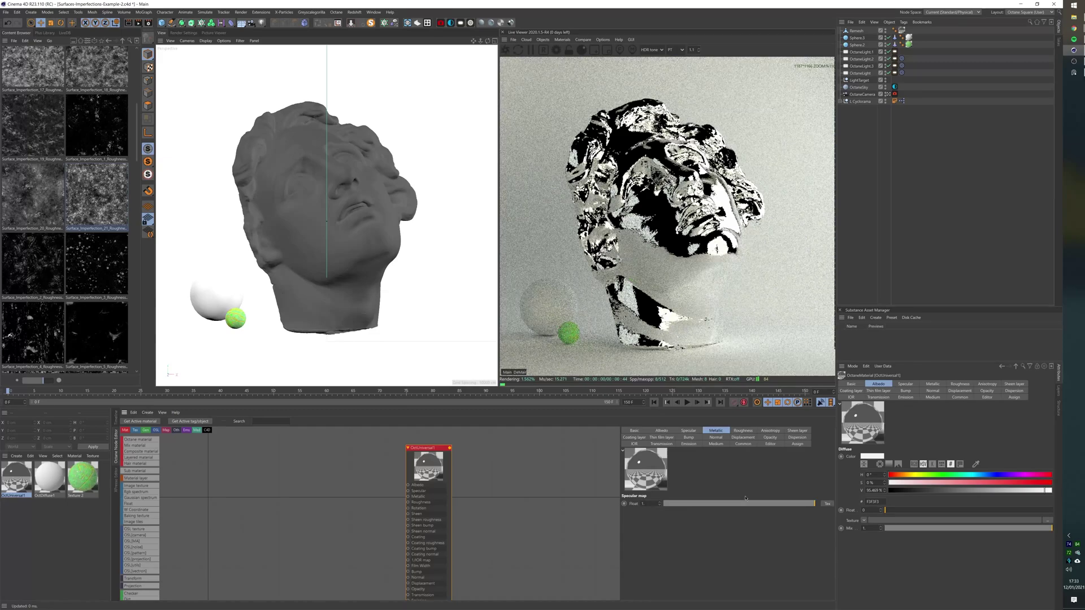
{"action": "left_click_drag", "start_coordinate": [687, 503], "coordinate": [662, 503]}
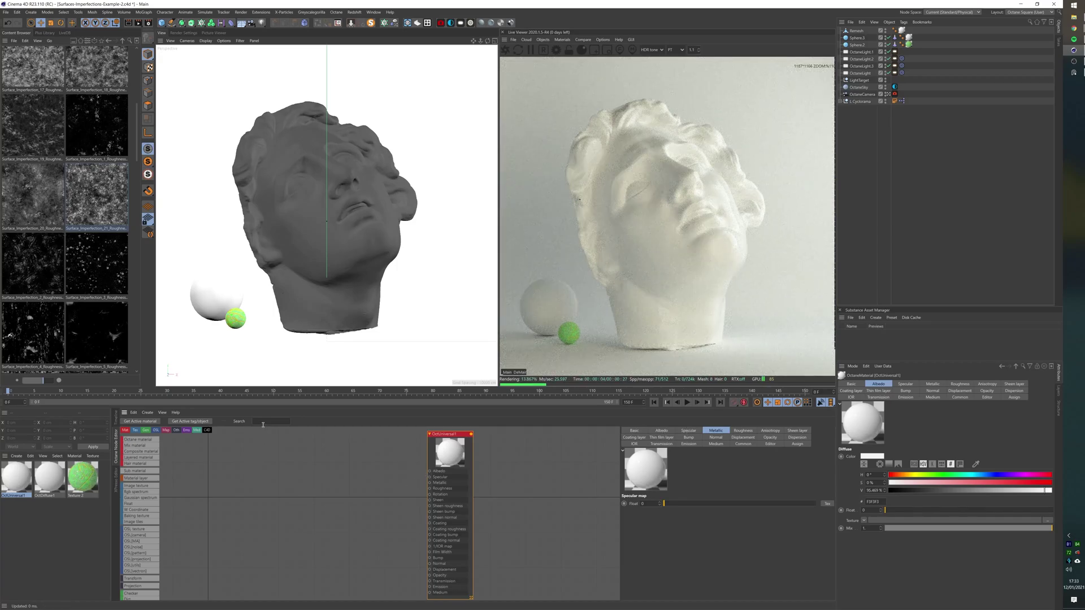
Add an image texture with the Surface_Imperfection_9 roughness map, decline the project copy, and connect it to the albedo
{"action": "type", "text": "im"}
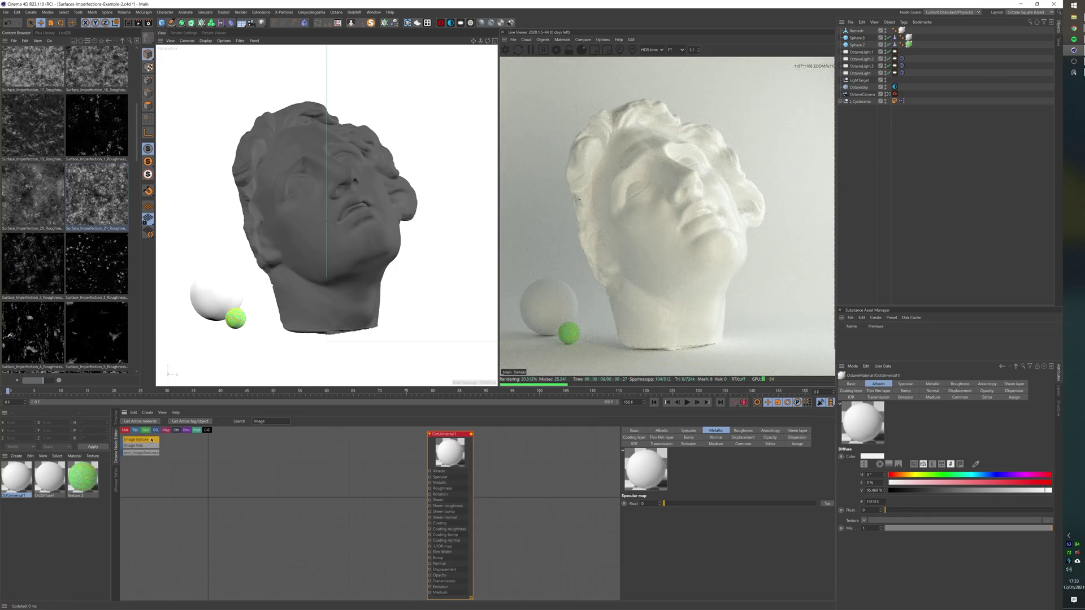
{"action": "type", "text": "age"}
{"action": "left_click_drag", "start_coordinate": [152, 440], "coordinate": [249, 508]}
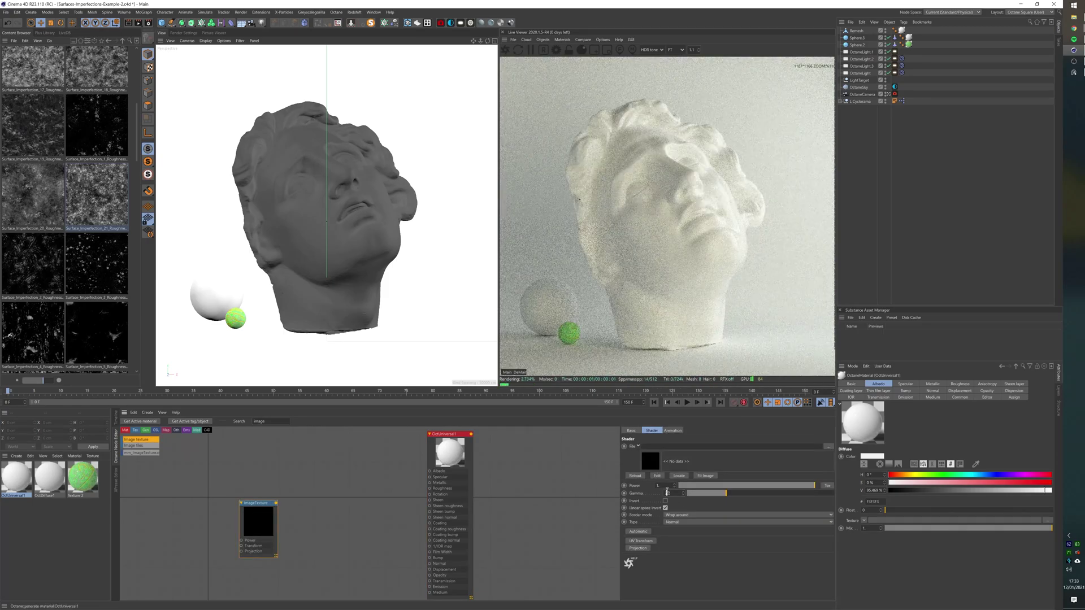
{"action": "scroll", "coordinate": [84, 282], "scroll_direction": "down", "scroll_amount": 3}
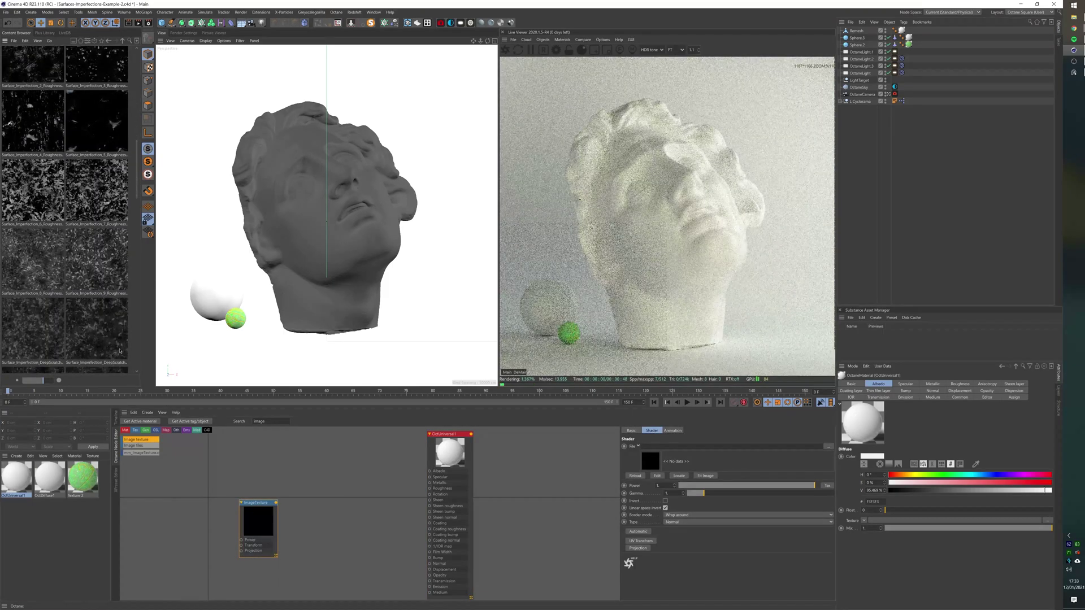
{"action": "left_click_drag", "start_coordinate": [96, 260], "coordinate": [442, 485]}
{"action": "left_click_drag", "start_coordinate": [656, 468], "coordinate": [655, 468]}
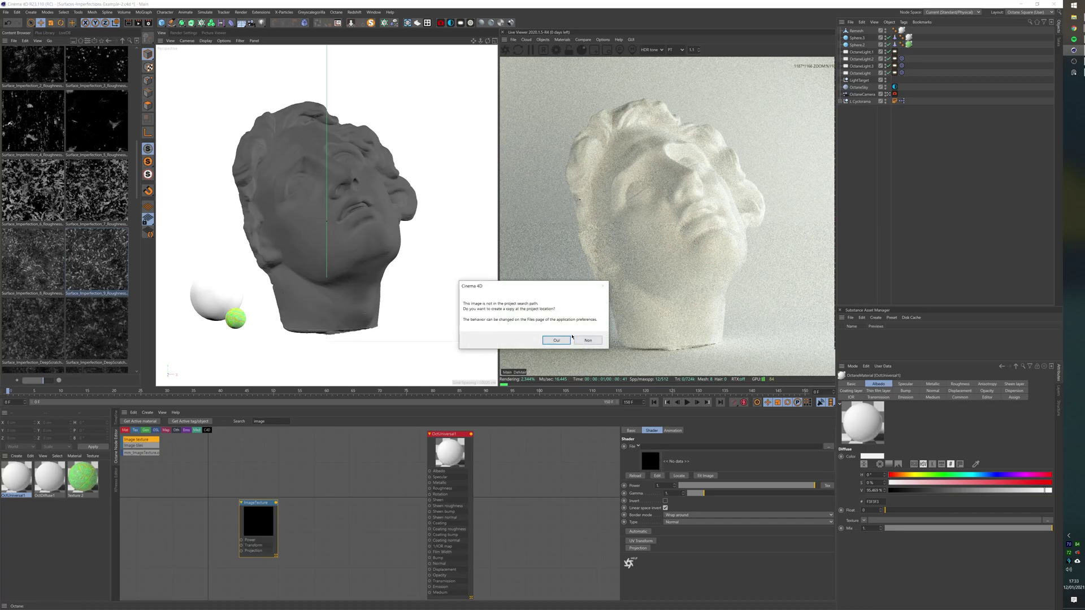
{"action": "left_click", "coordinate": [587, 340]}
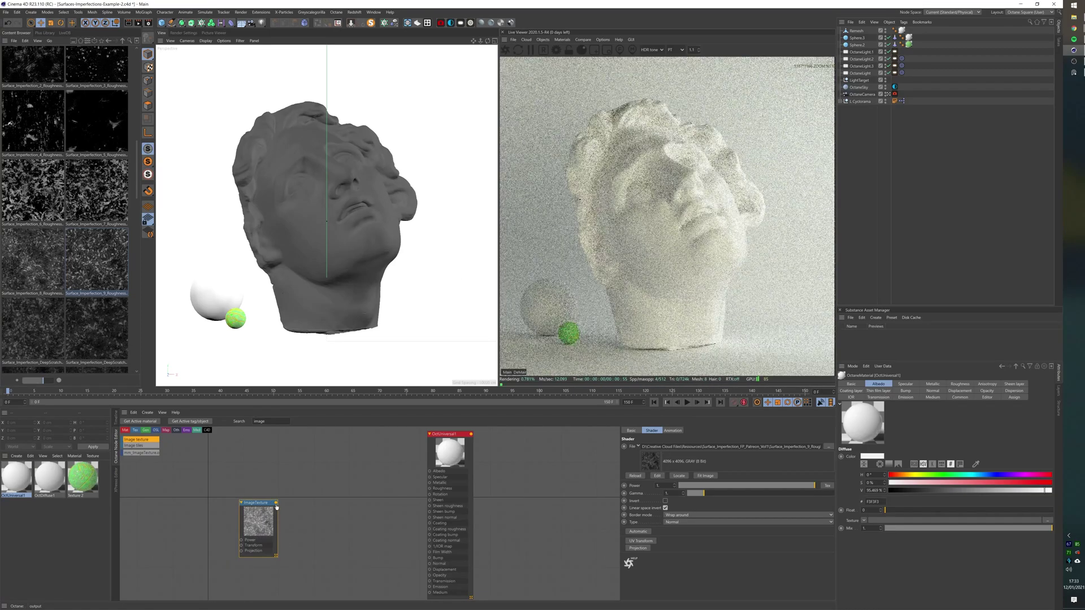
{"action": "left_click_drag", "start_coordinate": [275, 508], "coordinate": [423, 478]}
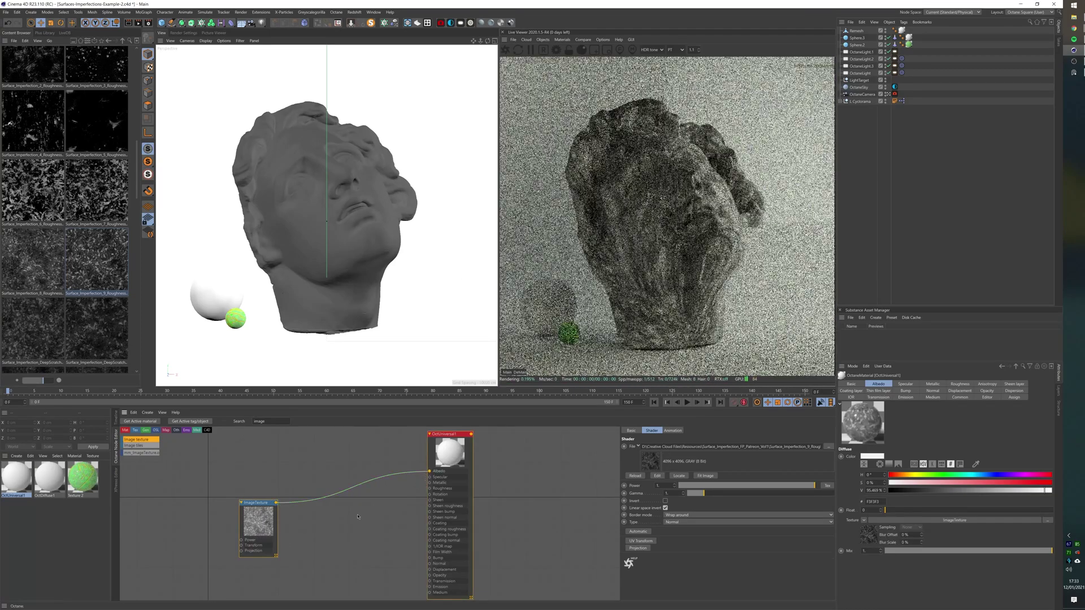
Add a texture projection to the image texture, set it to Box, and space out the nodes
{"action": "left_click_drag", "start_coordinate": [242, 546], "coordinate": [269, 513]}
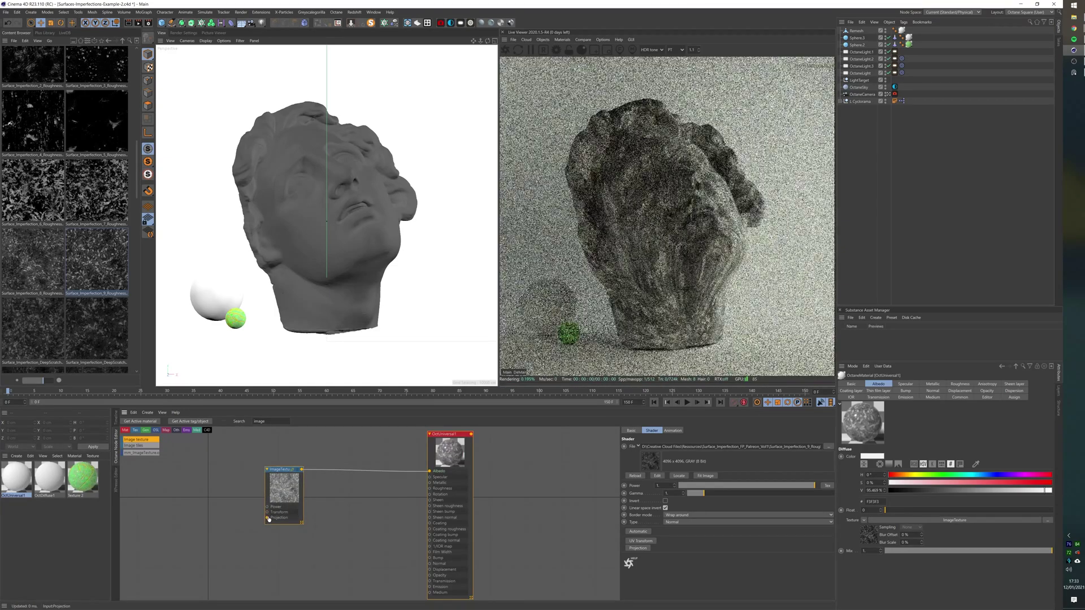
{"action": "left_click", "coordinate": [638, 548]}
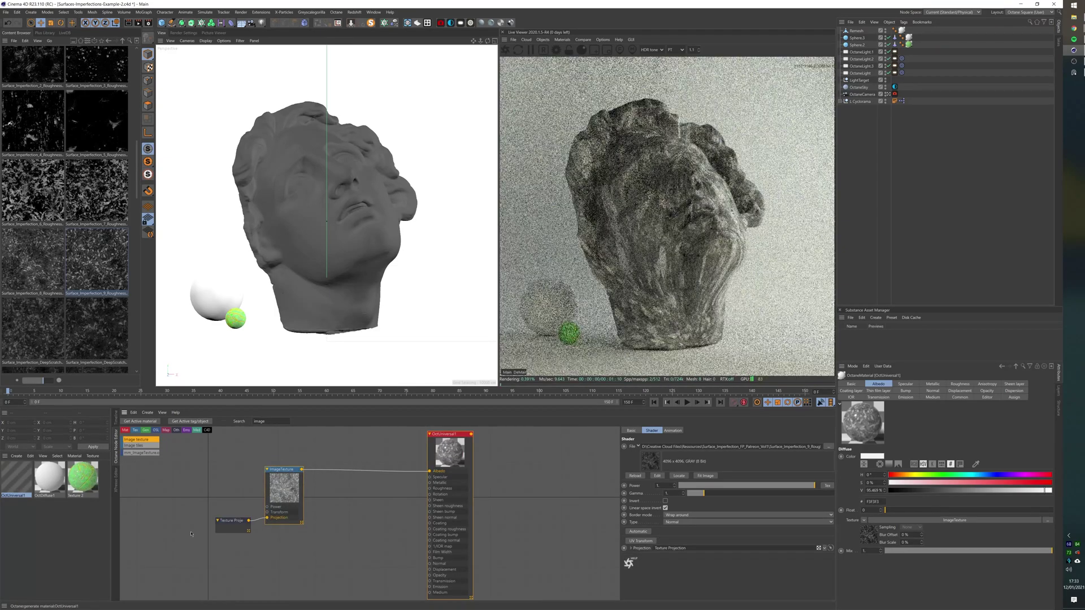
{"action": "left_click", "coordinate": [694, 446]}
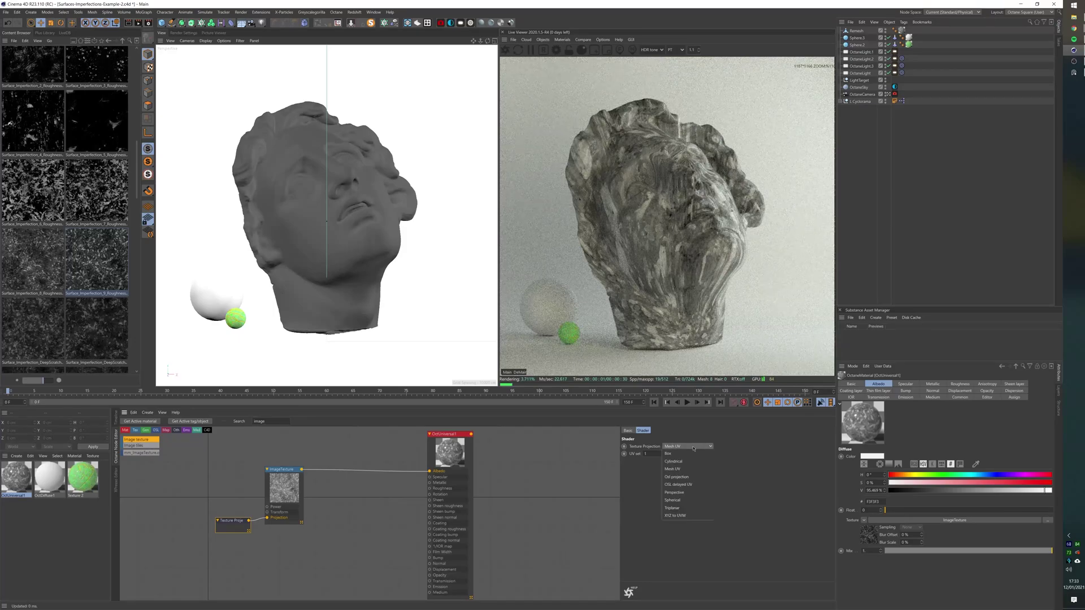
{"action": "left_click", "coordinate": [689, 454]}
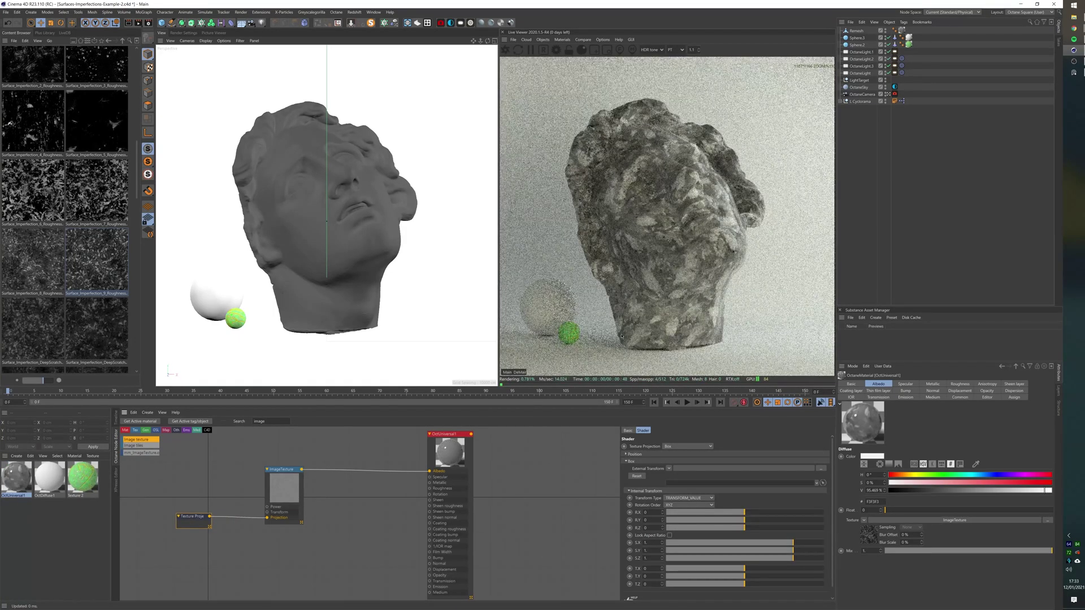
{"action": "left_click_drag", "start_coordinate": [449, 434], "coordinate": [500, 446]}
{"action": "left_click_drag", "start_coordinate": [294, 481], "coordinate": [273, 501]}
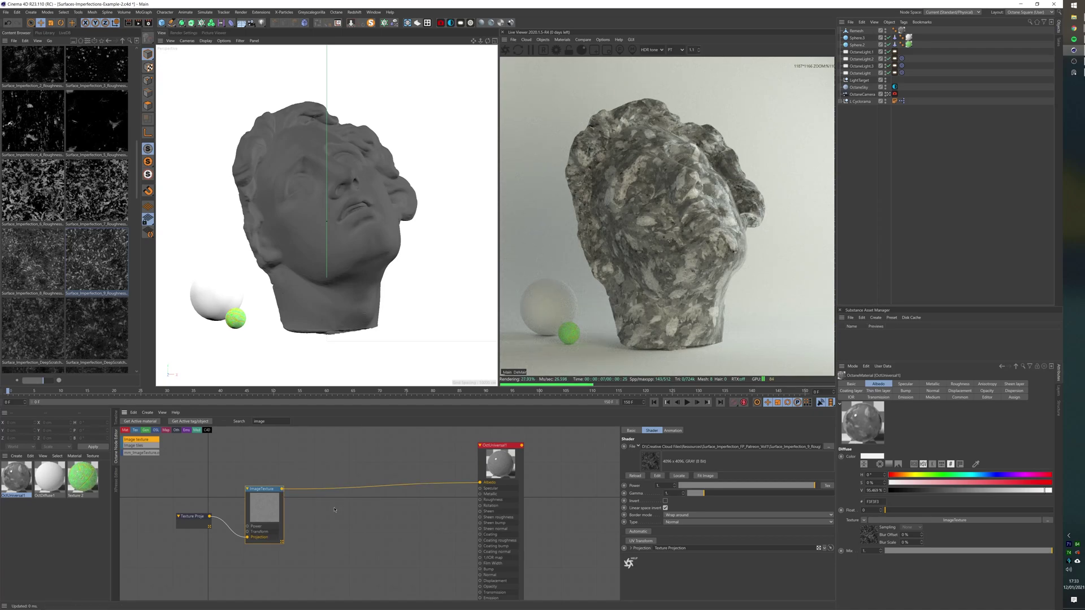
Create a mix texture node that uses the image texture as its amount
{"action": "left_click_drag", "start_coordinate": [281, 491], "coordinate": [364, 446]}
{"action": "type", "text": "mix"}
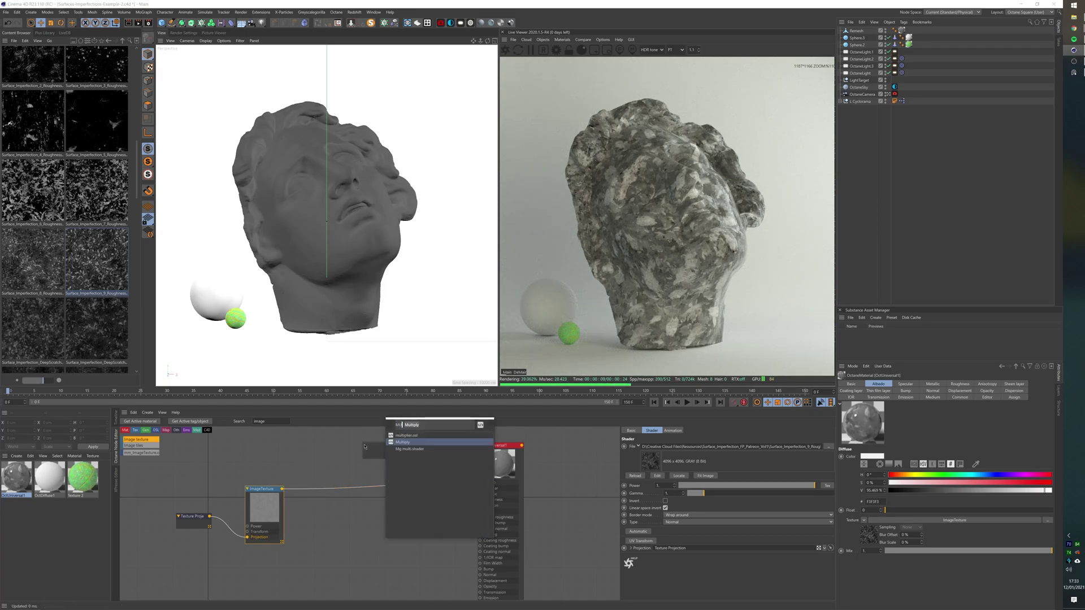
{"action": "key", "text": "Return"}
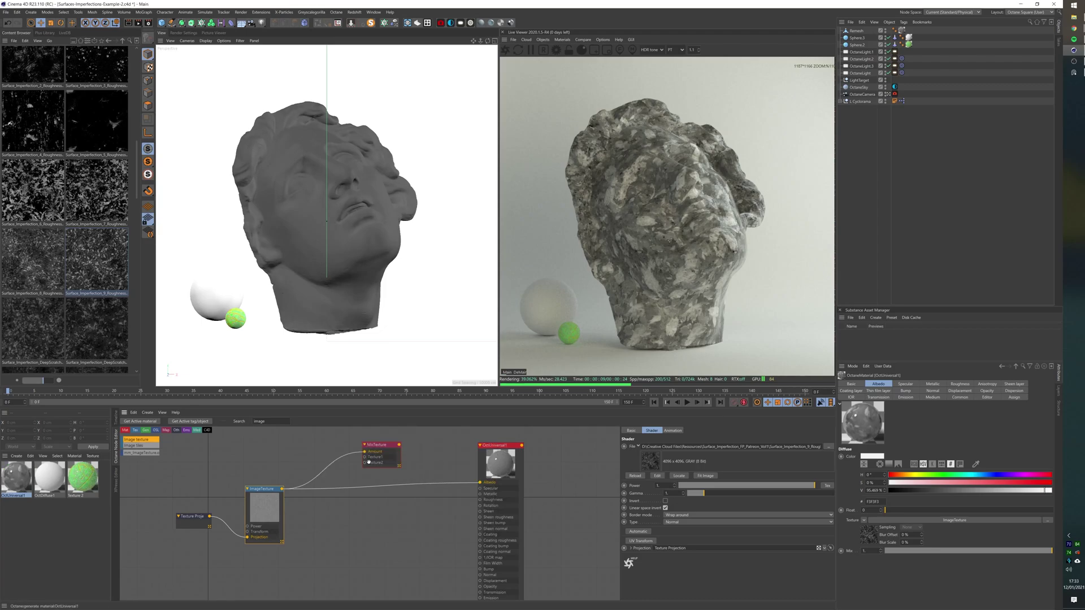
Add RGB spectrum nodes to both the Texture1 and Texture2 inputs of the mix texture
{"action": "left_click_drag", "start_coordinate": [364, 452], "coordinate": [292, 453]}
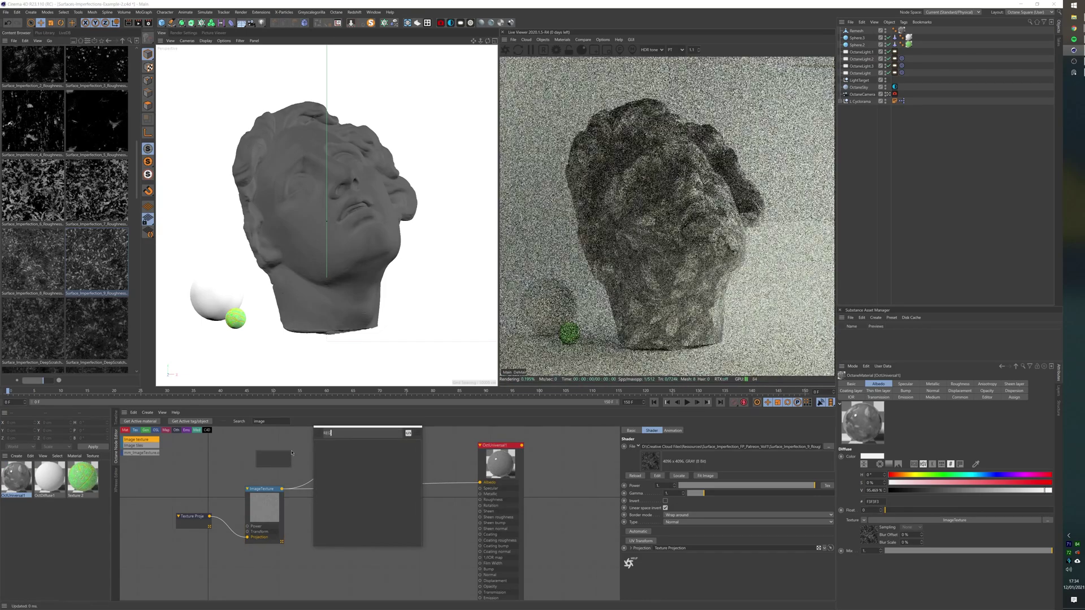
{"action": "type", "text": "rgb"}
{"action": "left_click", "coordinate": [328, 445]}
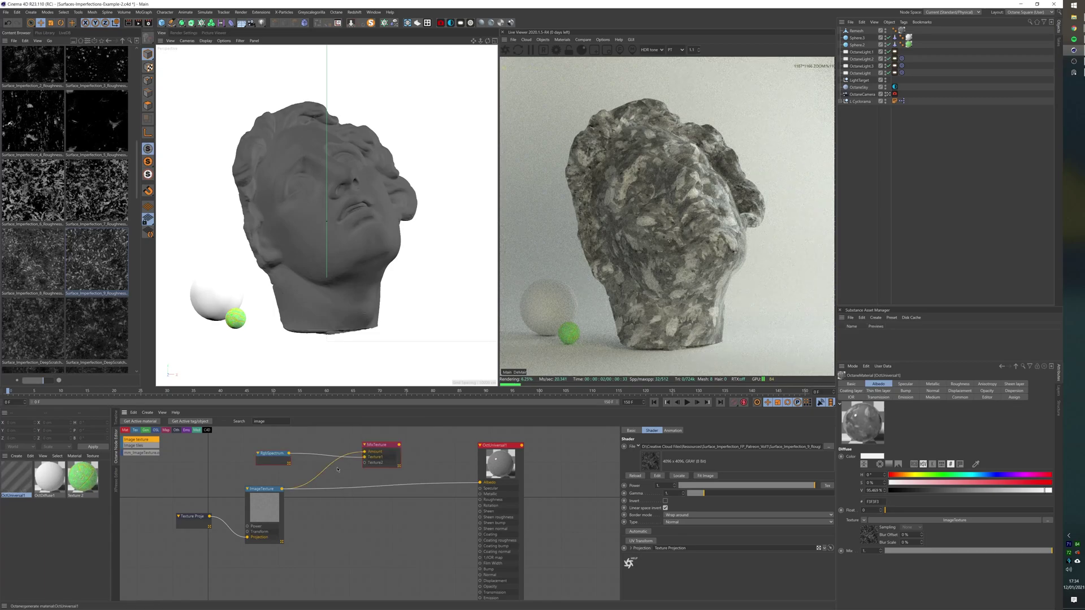
{"action": "left_click_drag", "start_coordinate": [363, 462], "coordinate": [216, 470]}
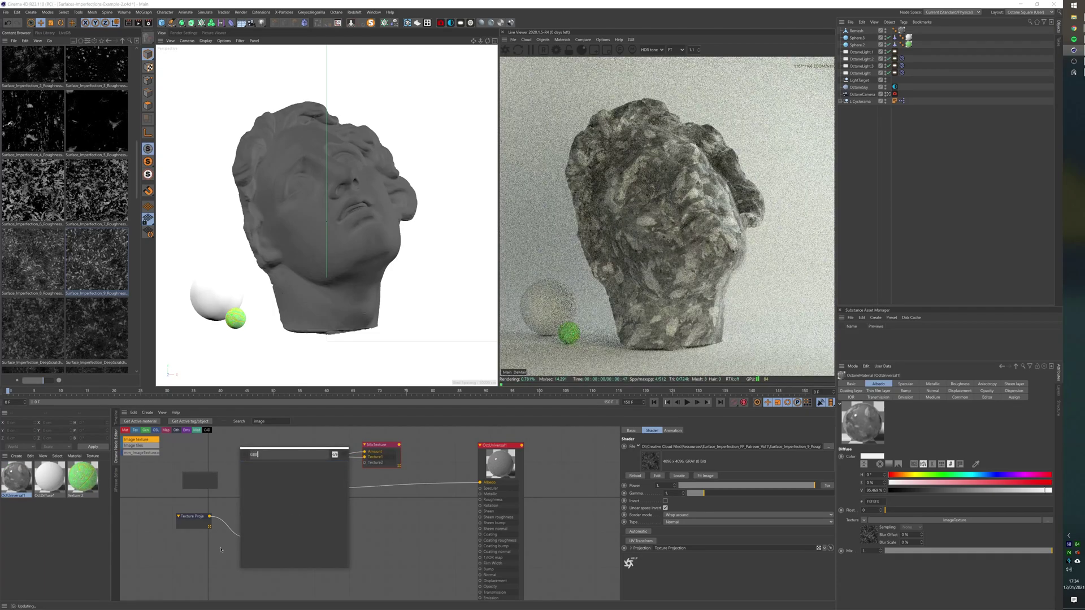
{"action": "type", "text": "tgb"}
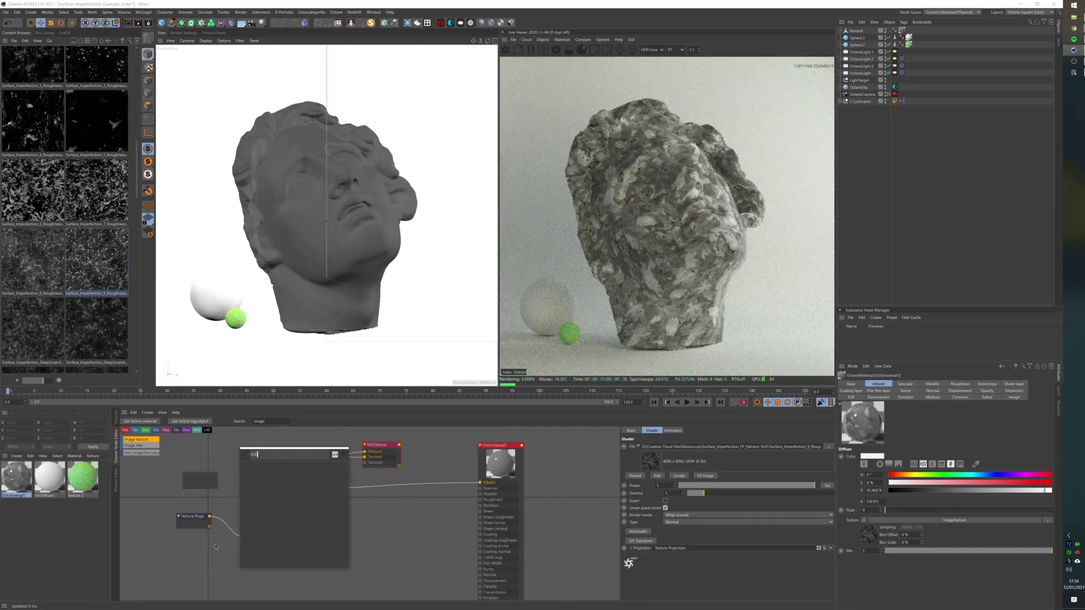
{"action": "key", "text": "BackSpace"}
{"action": "key", "text": "BackSpace"}
{"action": "type", "text": "RFGG"}
{"action": "key", "text": "BackSpace"}
{"action": "key", "text": "BackSpace"}
{"action": "type", "text": "GB"}
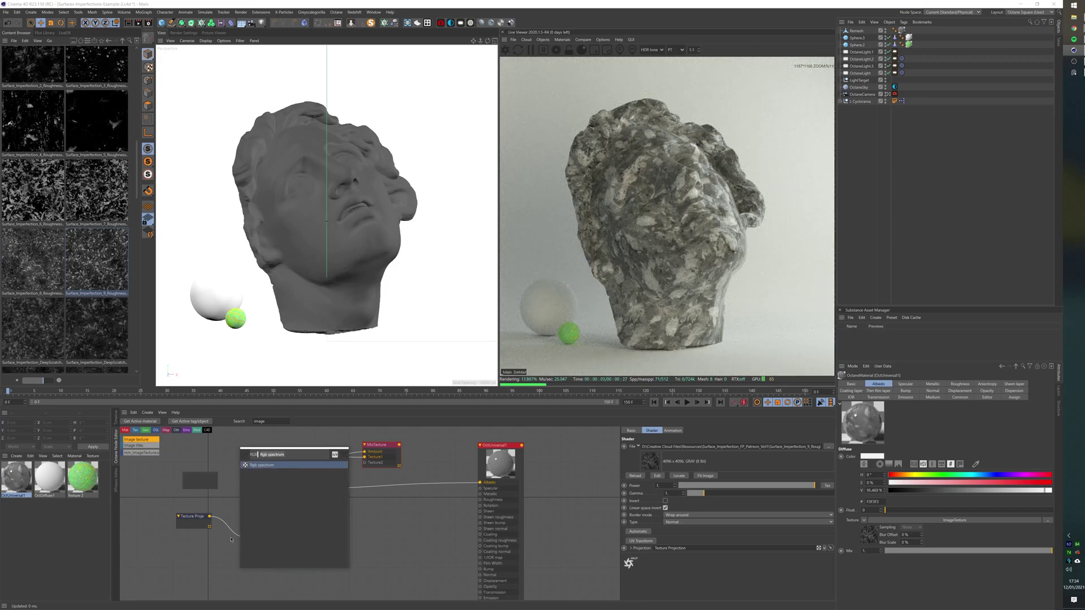
{"action": "left_click", "coordinate": [269, 465]}
Color the Texture1 RGB spectrum purple at 100% saturation and connect the mix texture to the universal material's albedo
{"action": "left_click", "coordinate": [270, 454]}
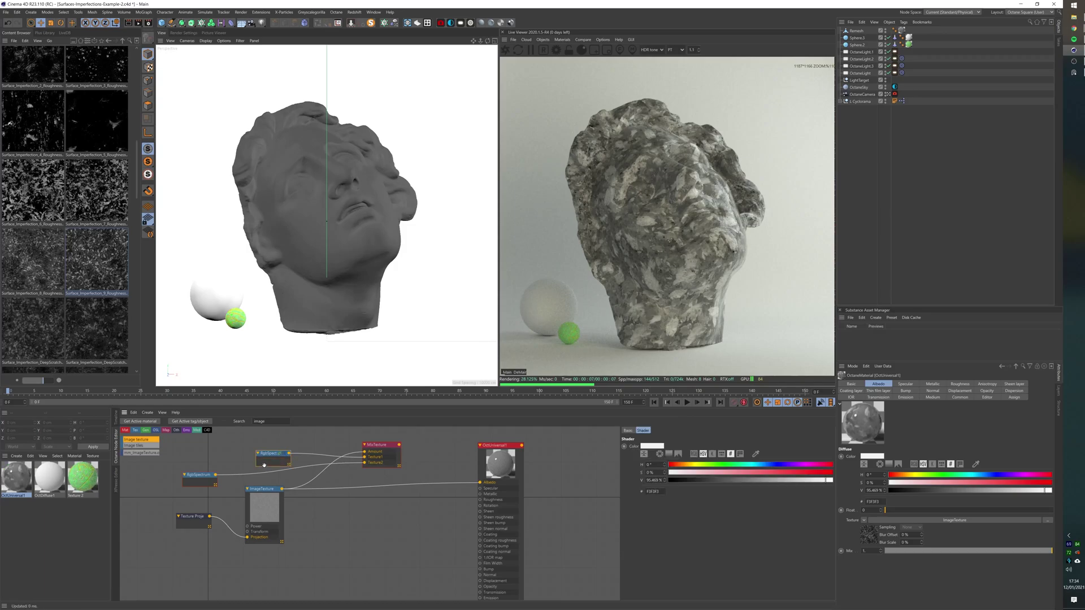
{"action": "left_click", "coordinate": [799, 465]}
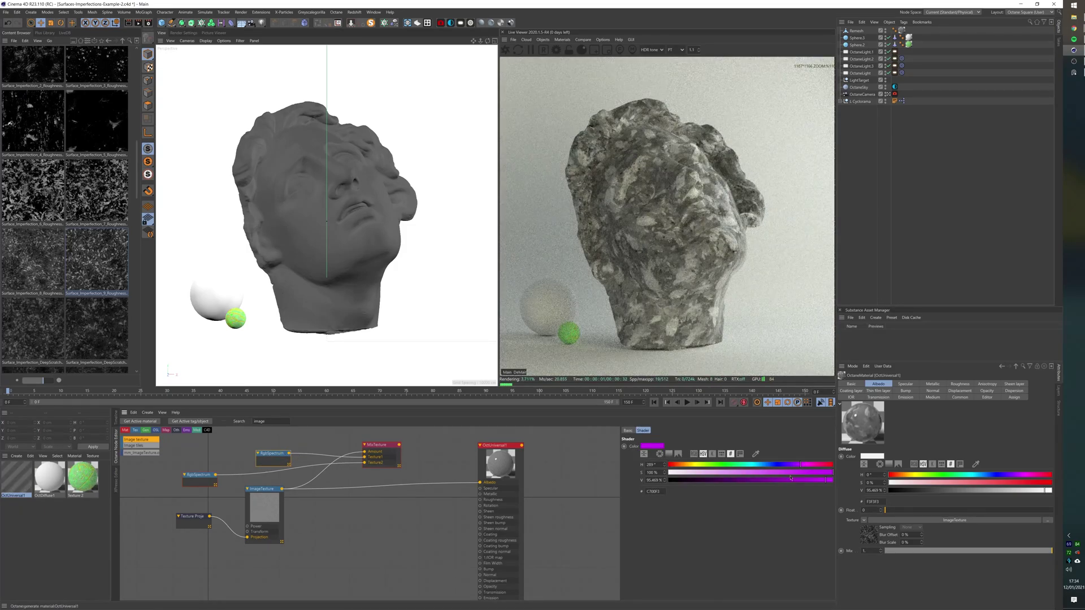
{"action": "left_click", "coordinate": [199, 474]}
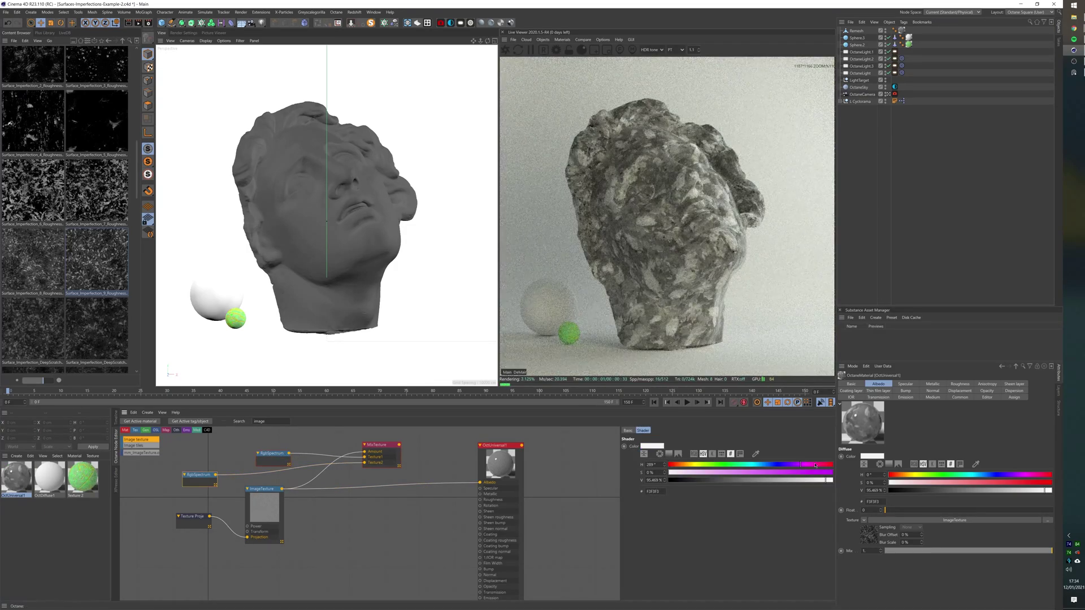
{"action": "left_click_drag", "start_coordinate": [814, 465], "coordinate": [828, 465]}
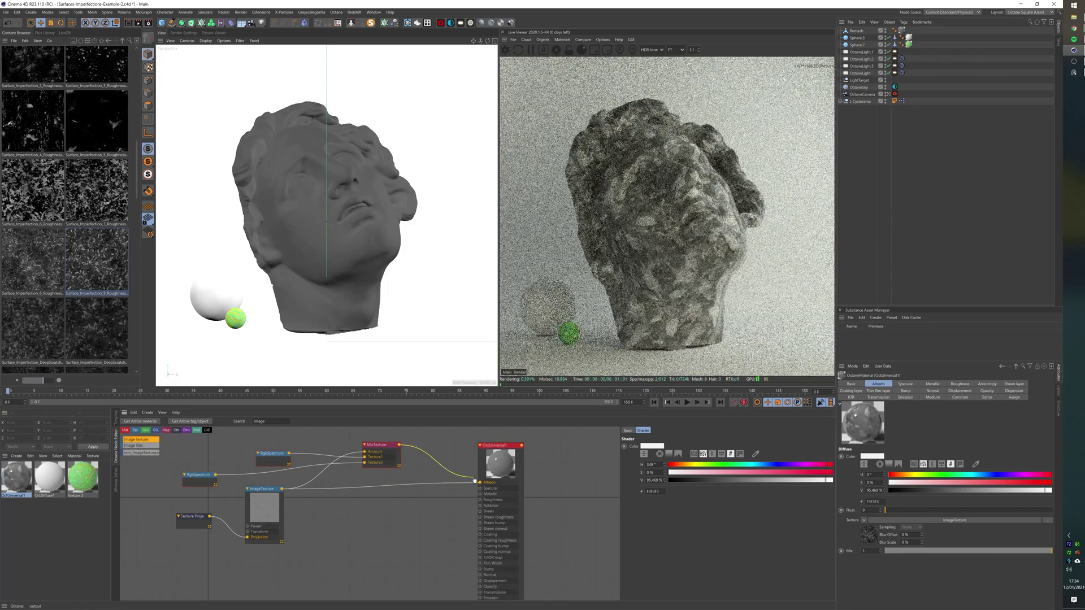
{"action": "left_click_drag", "start_coordinate": [480, 484], "coordinate": [480, 483]}
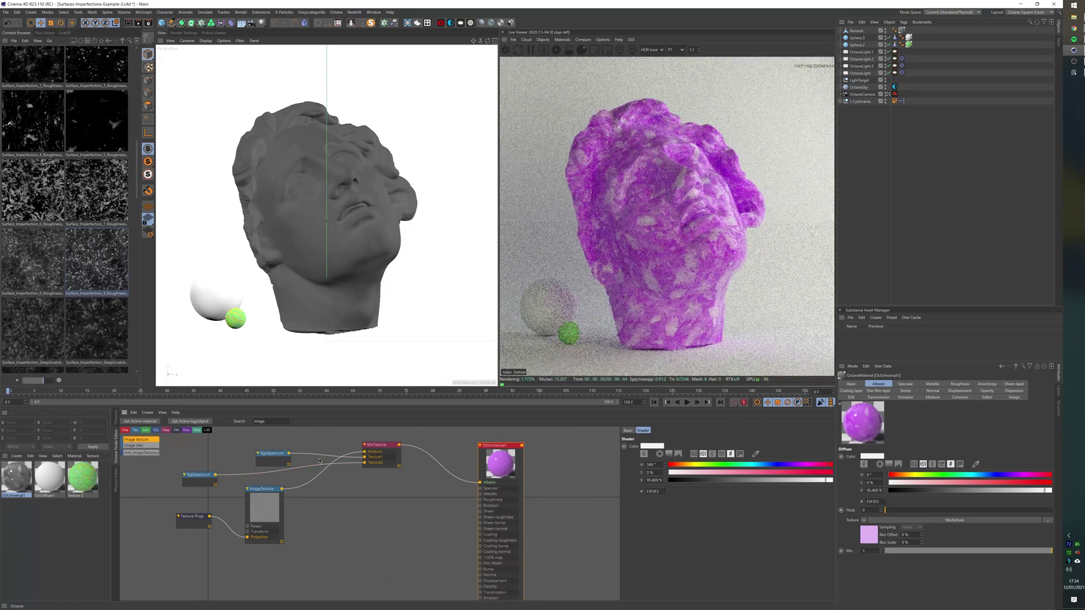
Rearrange the node graph with both RGB spectrum nodes below the image texture and the mix texture nearer the material
{"action": "right_click", "coordinate": [319, 461]}
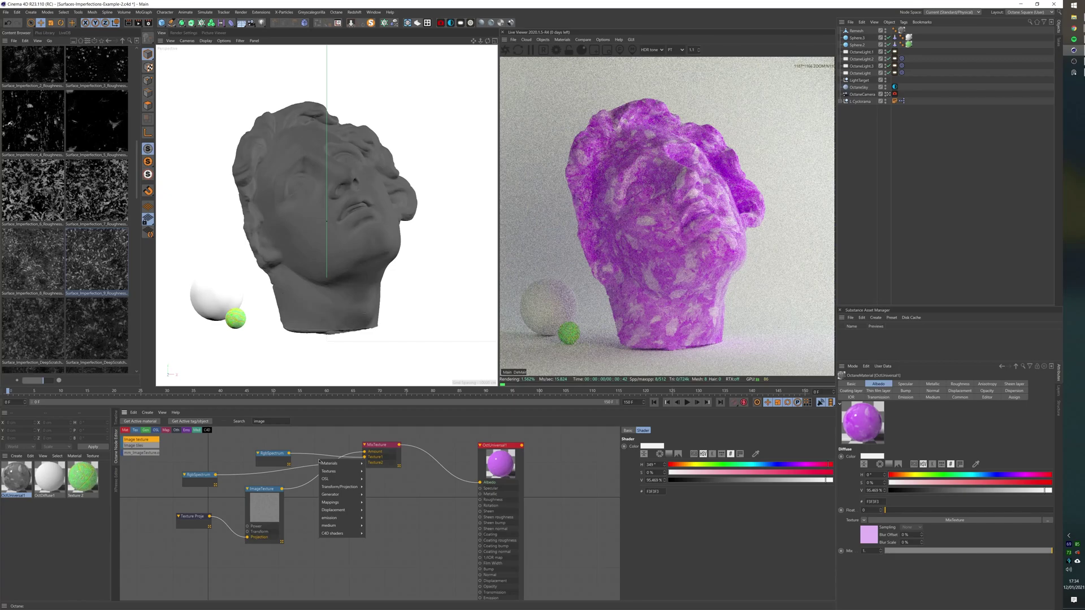
{"action": "left_click", "coordinate": [304, 582]}
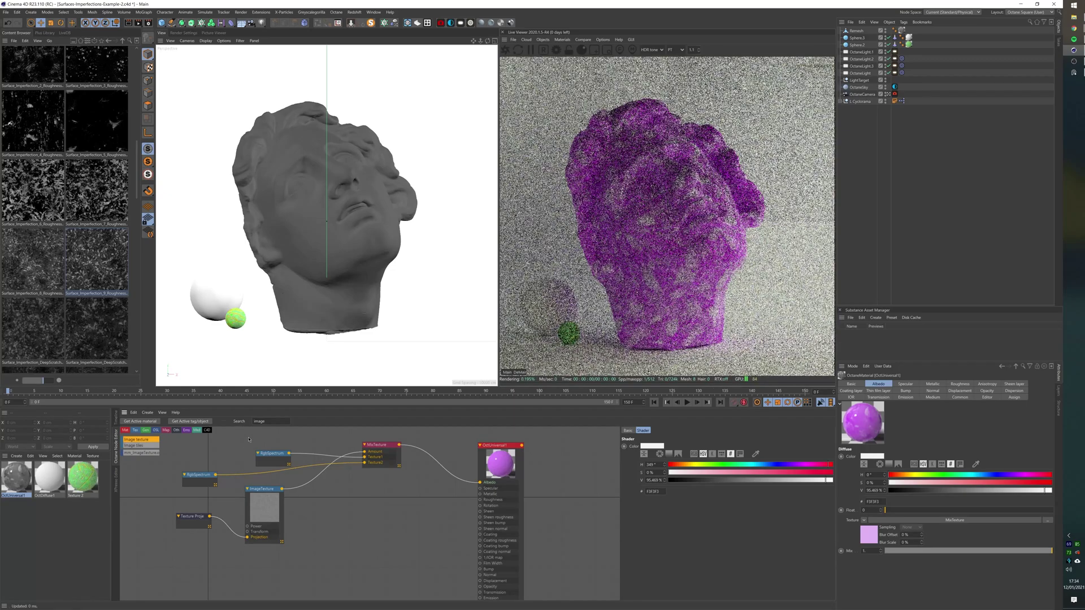
{"action": "left_click_drag", "start_coordinate": [275, 454], "coordinate": [260, 445]}
{"action": "left_click_drag", "start_coordinate": [195, 475], "coordinate": [320, 584]}
{"action": "left_click_drag", "start_coordinate": [381, 446], "coordinate": [423, 482]}
Swap the image texture's file for the Surface_Imperfection_7 roughness map without copying it to the project
{"action": "left_click", "coordinate": [266, 510]}
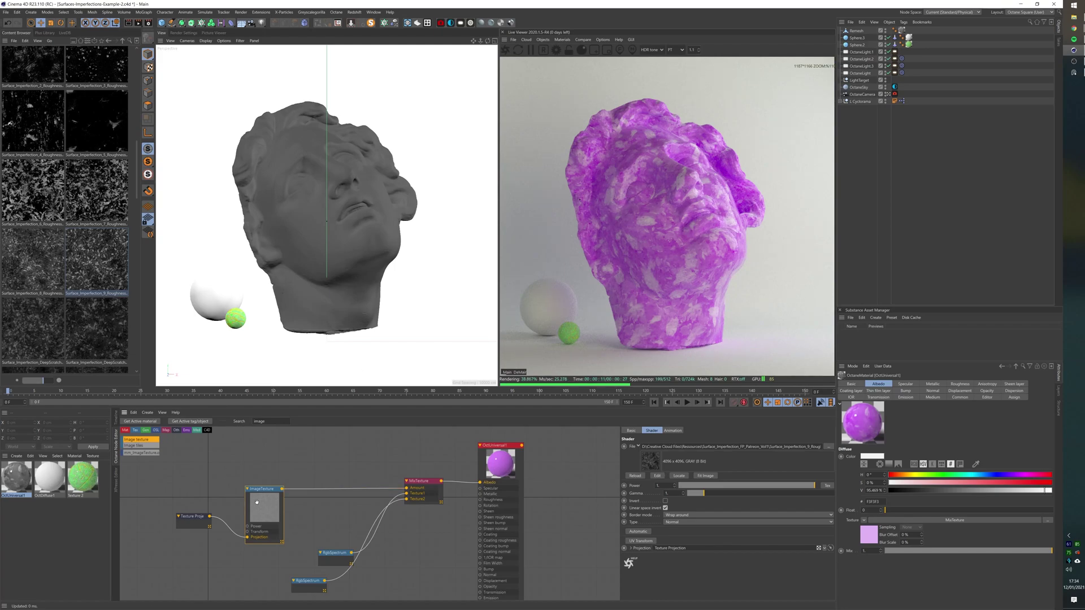
{"action": "left_click", "coordinate": [102, 184]}
{"action": "left_click_drag", "start_coordinate": [654, 462], "coordinate": [652, 462]}
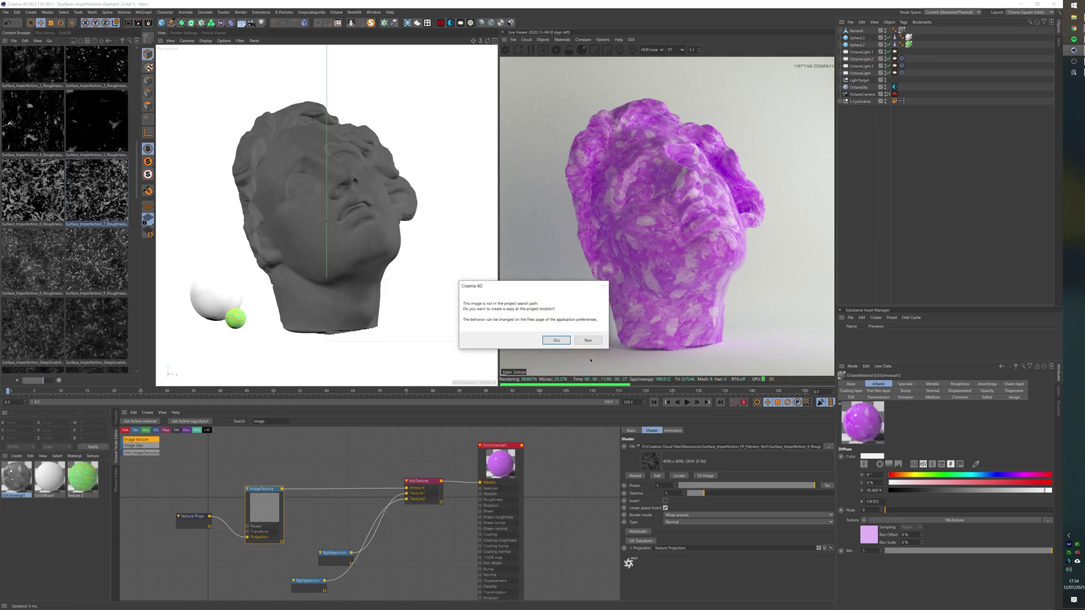
{"action": "left_click", "coordinate": [588, 340]}
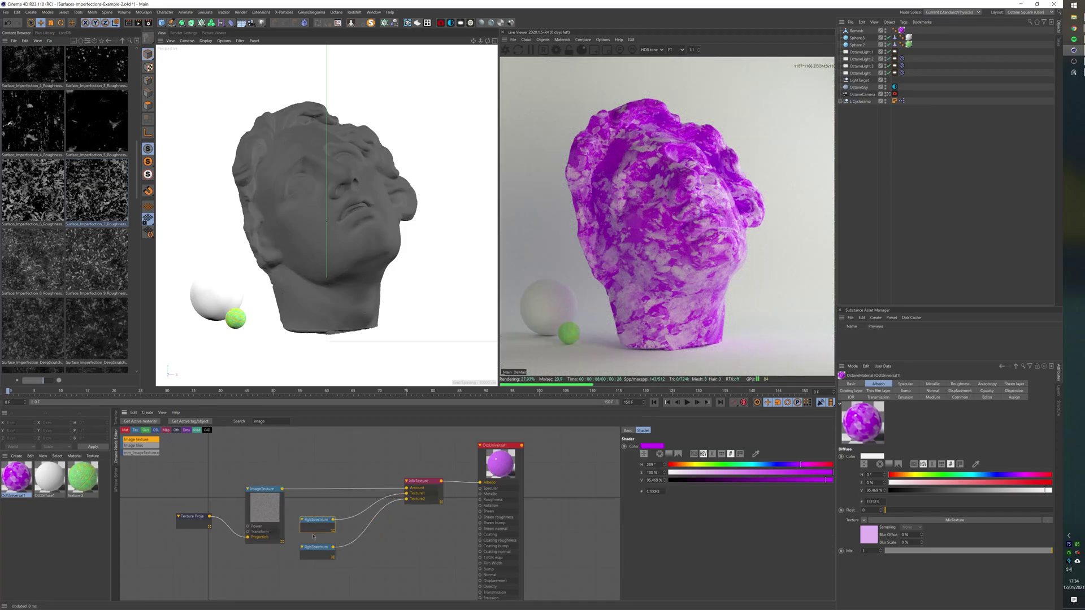
Color the Texture2 RGB spectrum green with 75% saturation
{"action": "left_click", "coordinate": [282, 502]}
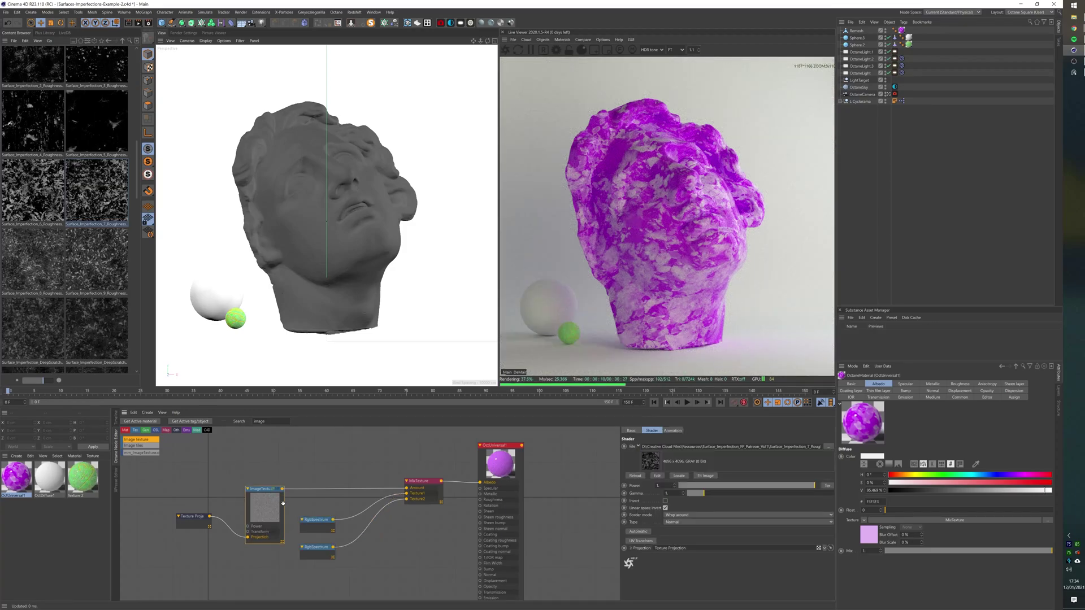
{"action": "left_click", "coordinate": [321, 555]}
{"action": "left_click", "coordinate": [792, 473]}
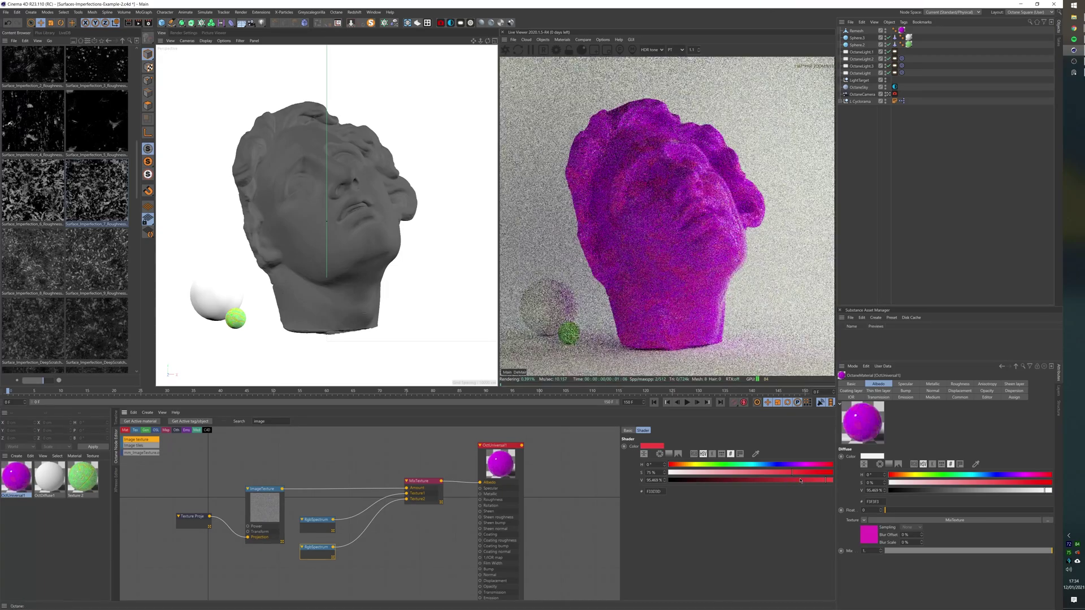
{"action": "left_click", "coordinate": [728, 464]}
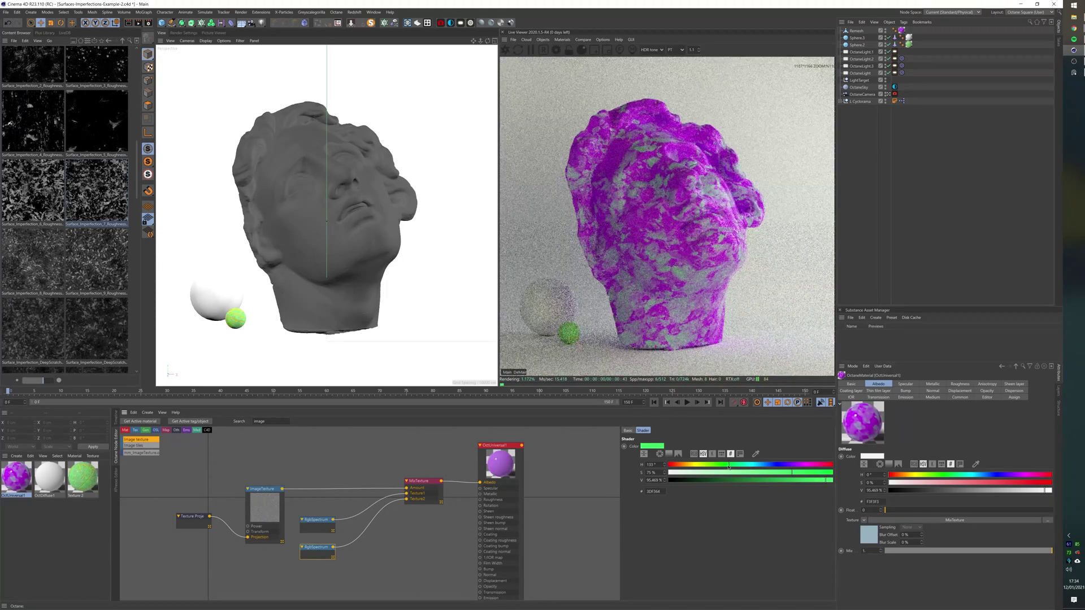
Recolor the Texture2 RGB spectrum to yellow with hue 51° and 75% saturation, and darken it slightly
{"action": "left_click", "coordinate": [767, 465]}
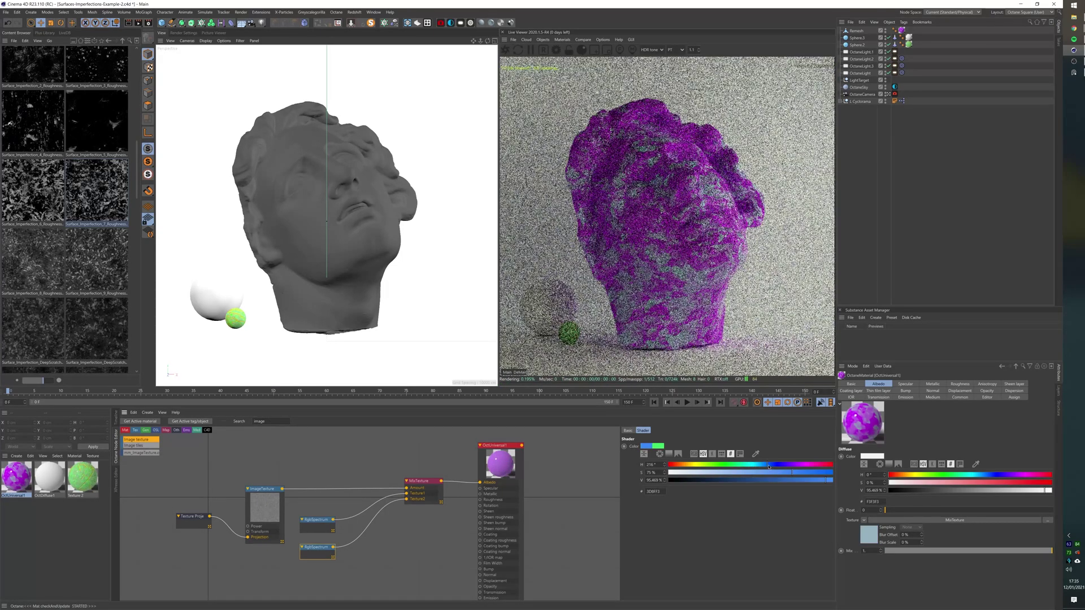
{"action": "left_click_drag", "start_coordinate": [768, 465], "coordinate": [772, 465]}
{"action": "mouse_move", "coordinate": [696, 465]}
{"action": "left_mouse_down"}
{"action": "mouse_move", "coordinate": [677, 465]}
{"action": "mouse_move", "coordinate": [690, 465]}
{"action": "left_mouse_up"}
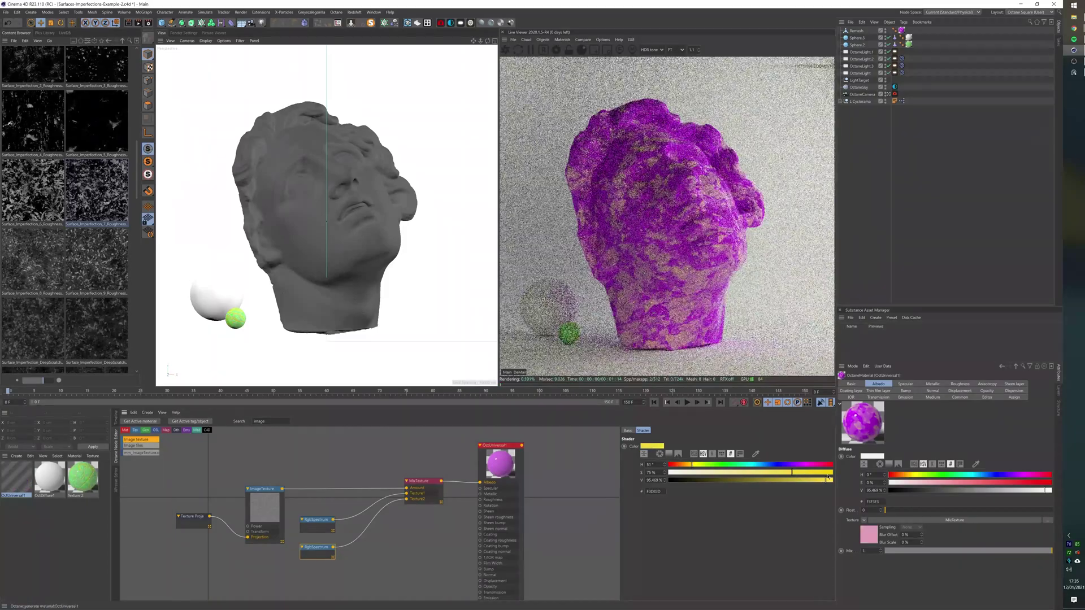
{"action": "left_click_drag", "start_coordinate": [829, 479], "coordinate": [805, 480]}
Insert a Color correction node between the image texture and the mix texture's amount, with contrast about 4.3
{"action": "left_click_drag", "start_coordinate": [264, 501], "coordinate": [257, 494]}
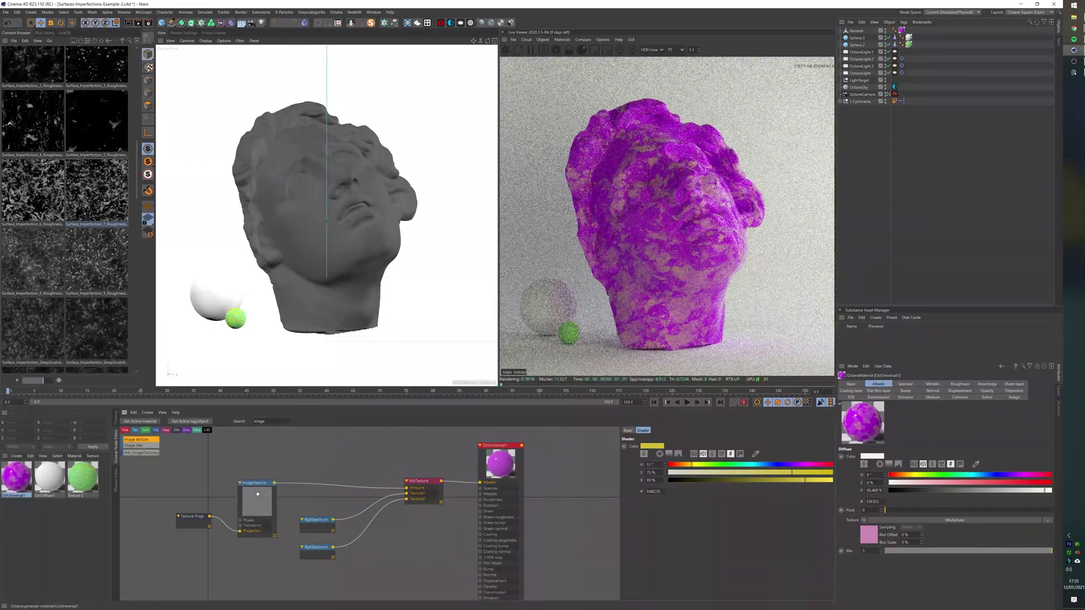
{"action": "left_click", "coordinate": [306, 487]}
{"action": "type", "text": "cCOLor"}
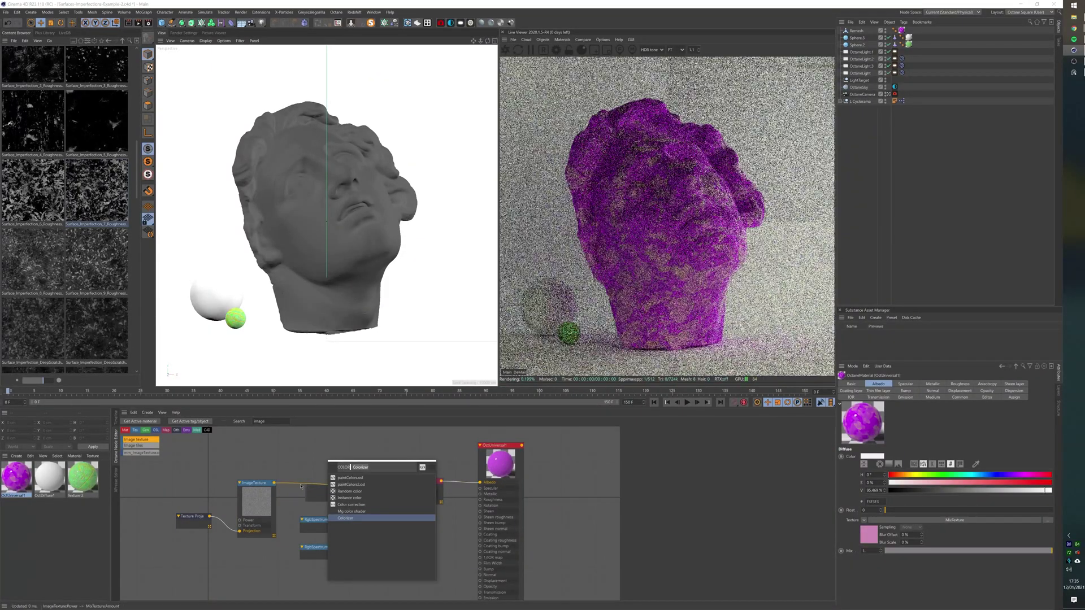
{"action": "left_click", "coordinate": [352, 504]}
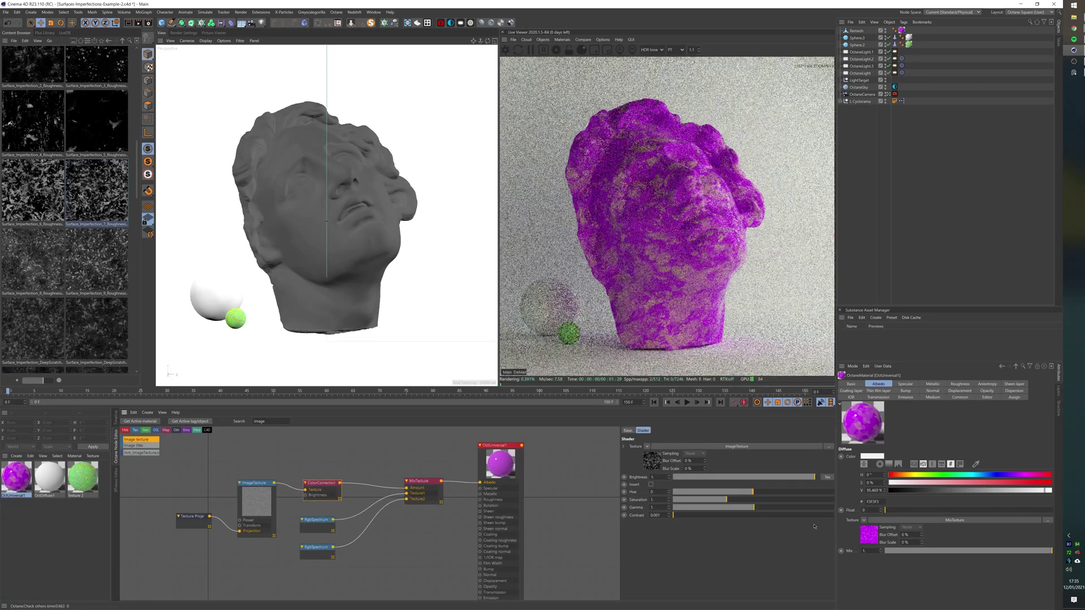
{"action": "left_click_drag", "start_coordinate": [703, 514], "coordinate": [737, 514]}
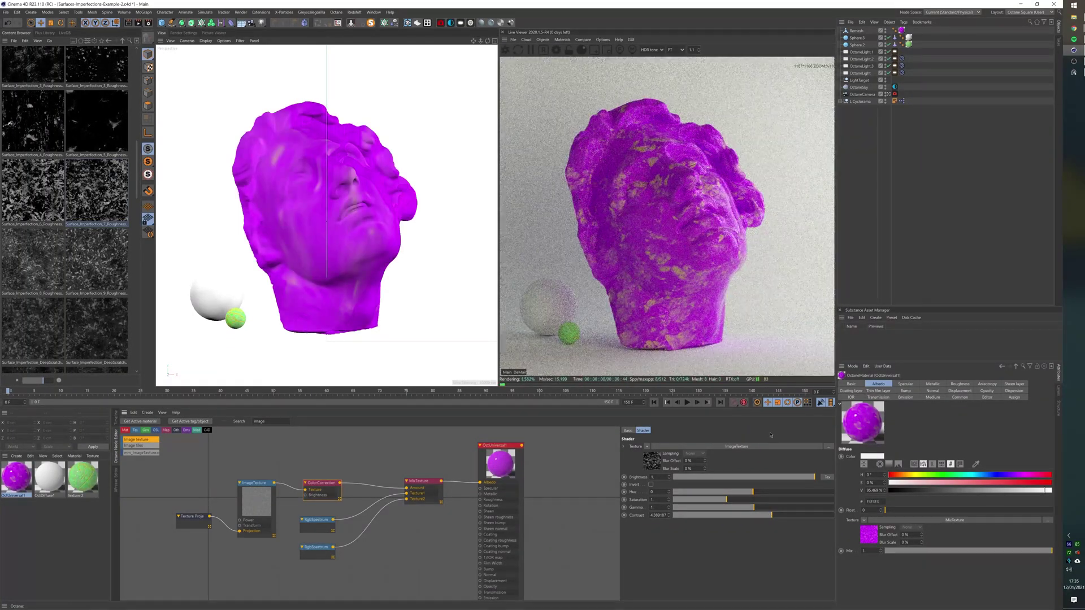
Move the universal material node farther from the mix texture and duplicate the whole texture node chain below the original
{"action": "middle_click_drag", "start_coordinate": [428, 580], "coordinate": [371, 592]}
{"action": "scroll", "coordinate": [371, 592], "scroll_direction": "down", "scroll_amount": 1}
{"action": "left_click_drag", "start_coordinate": [435, 471], "coordinate": [567, 511]}
{"action": "scroll", "coordinate": [512, 543], "scroll_direction": "down", "scroll_amount": 2}
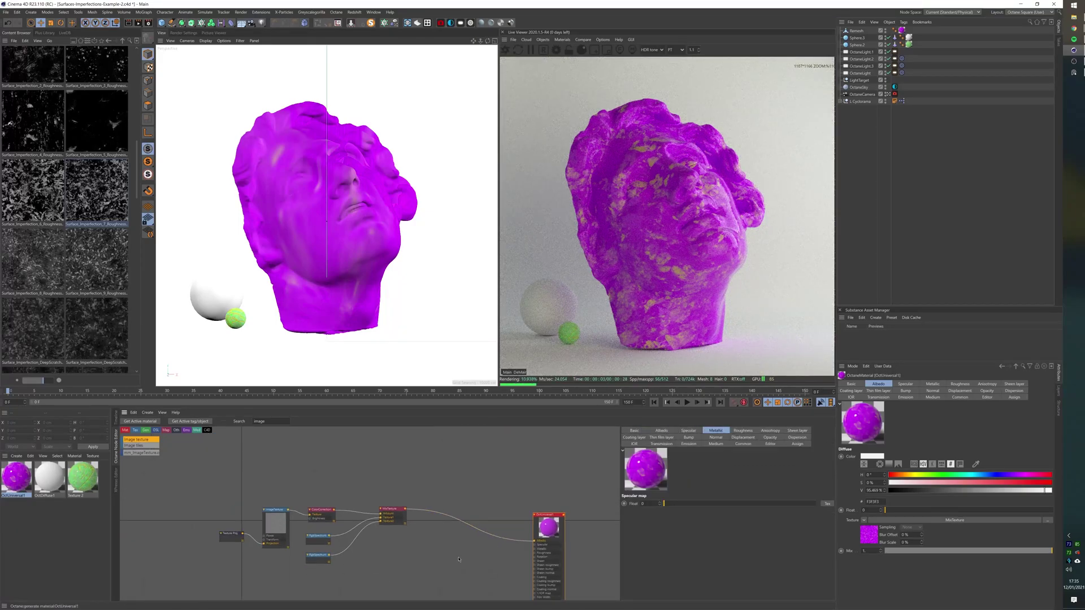
{"action": "middle_click_drag", "start_coordinate": [460, 567], "coordinate": [470, 500]}
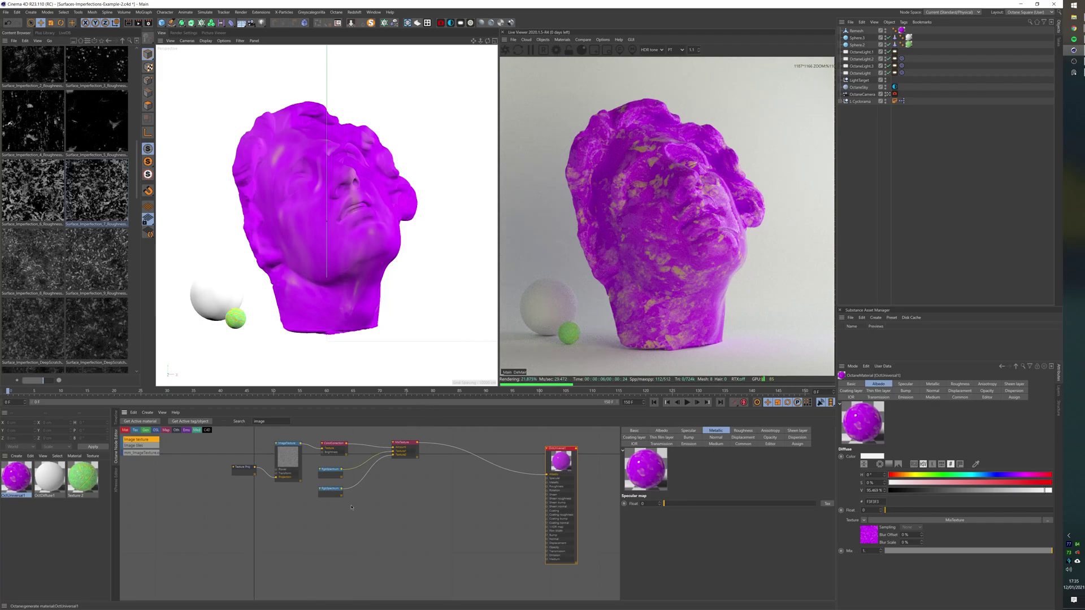
{"action": "left_click", "coordinate": [414, 530]}
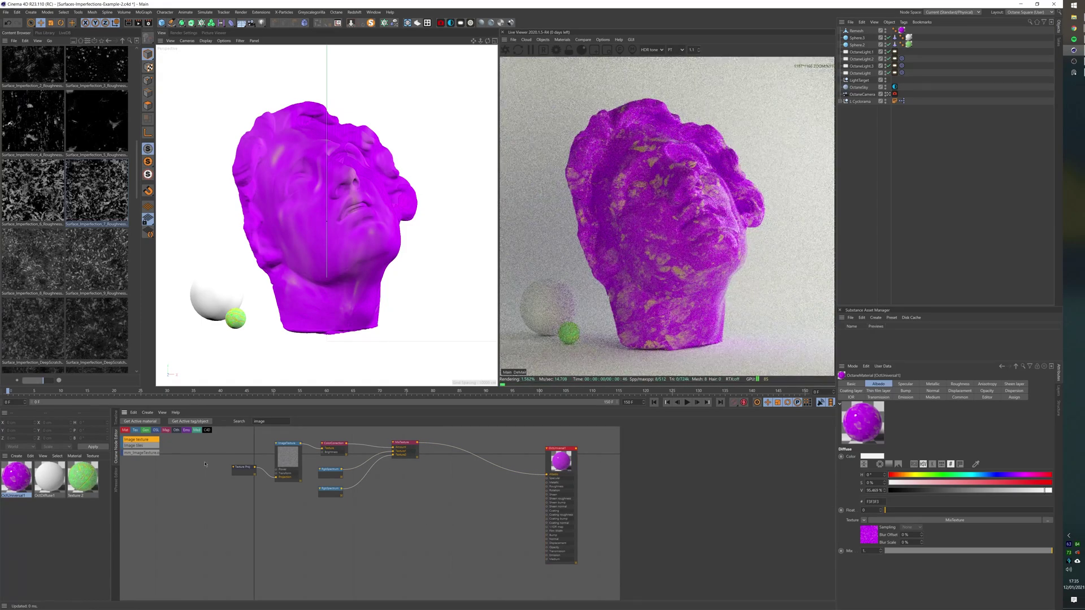
{"action": "left_click_drag", "start_coordinate": [219, 441], "coordinate": [431, 511]}
{"action": "left_click_drag", "start_coordinate": [407, 449], "coordinate": [435, 527], "text": "ctrl"}
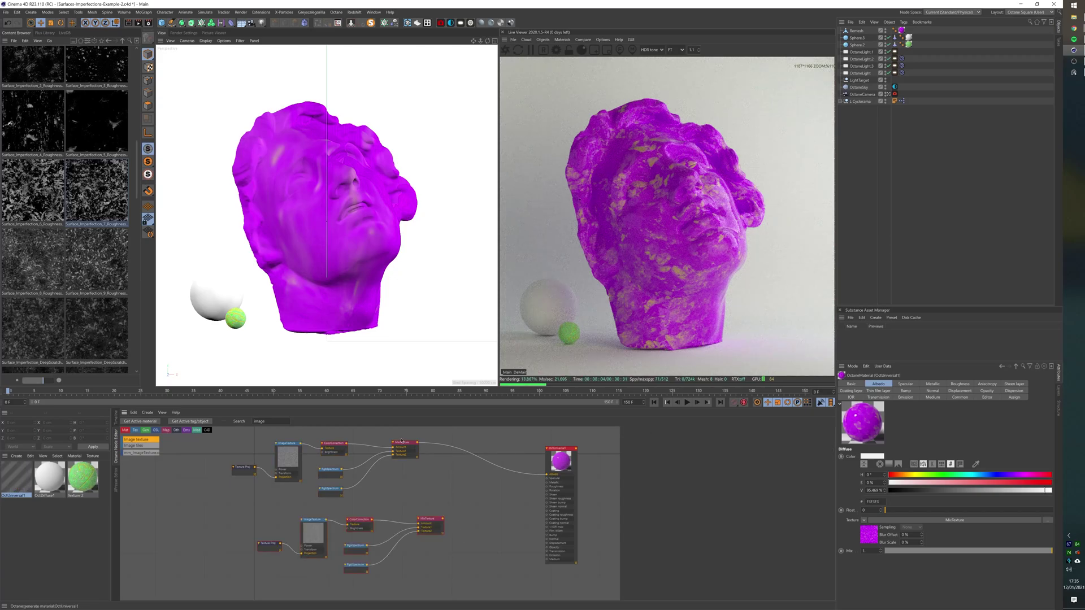
Connect the original mix texture to the duplicate mix texture's Texture1 and delete the duplicated purple RGB spectrum
{"action": "left_click_drag", "start_coordinate": [401, 441], "coordinate": [391, 446]}
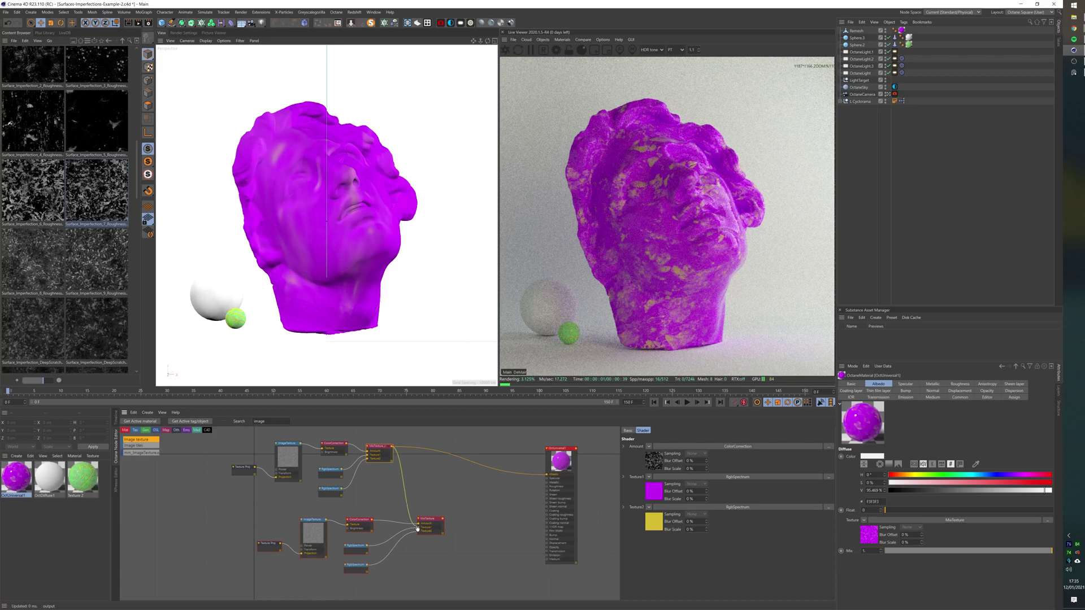
{"action": "left_click_drag", "start_coordinate": [419, 529], "coordinate": [419, 530]}
{"action": "left_click", "coordinate": [357, 549]}
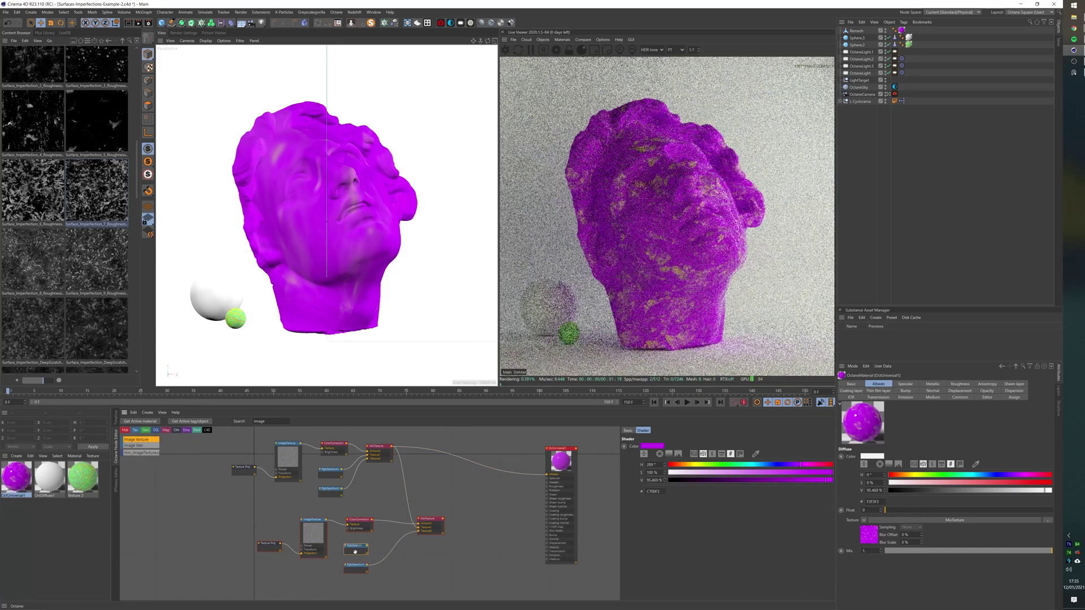
{"action": "key", "text": "Delete"}
Color the remaining duplicate RGB spectrum pale green, hue 141° and 18% saturation, and connect the duplicate mix texture to the albedo
{"action": "left_click", "coordinate": [355, 567]}
{"action": "left_click_drag", "start_coordinate": [763, 471], "coordinate": [760, 472]}
{"action": "left_click", "coordinate": [732, 464]}
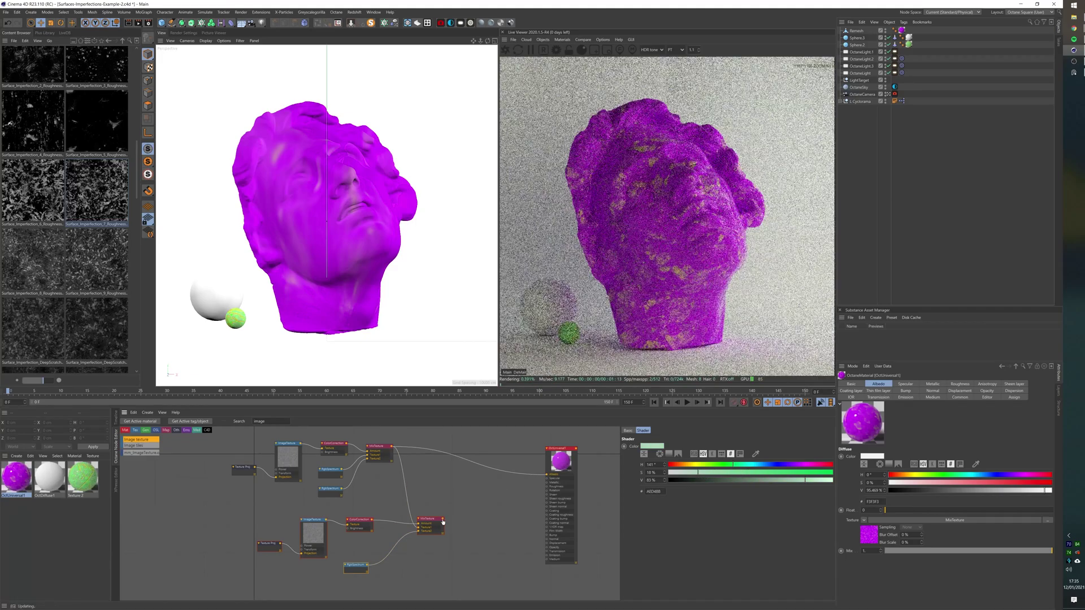
{"action": "left_click_drag", "start_coordinate": [442, 518], "coordinate": [547, 475]}
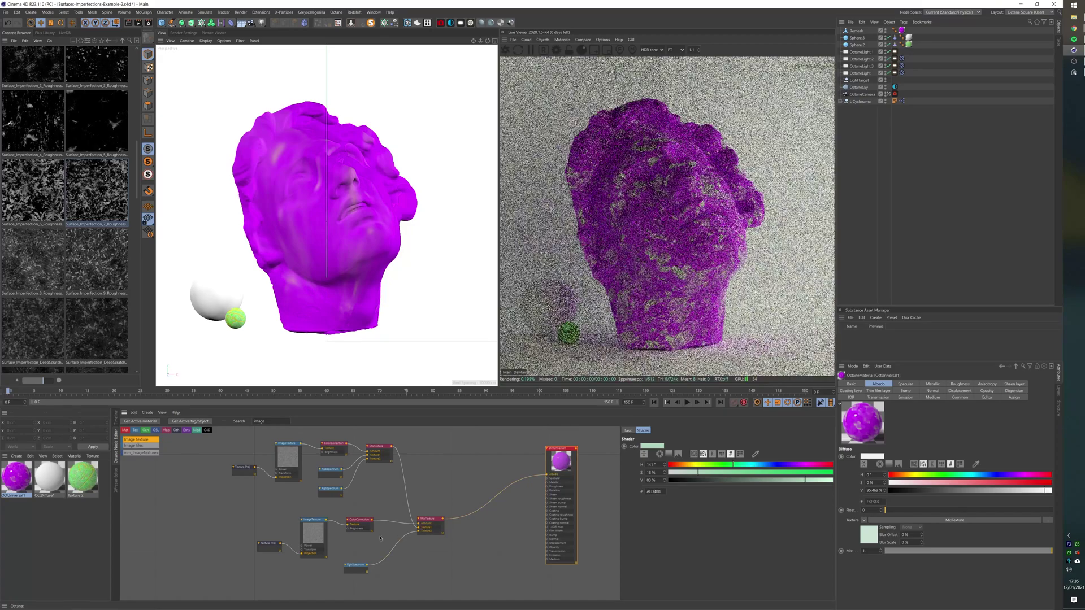
Swap the duplicate image texture's file for the Surface_Imperfection_5 roughness map without copying it to the project
{"action": "left_click", "coordinate": [313, 534]}
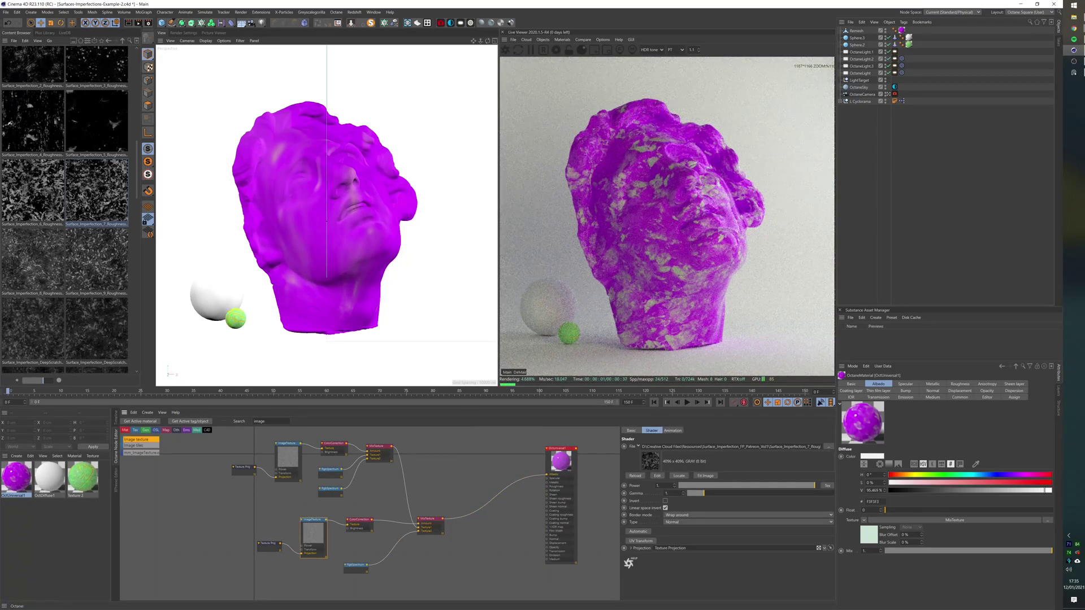
{"action": "left_click_drag", "start_coordinate": [97, 122], "coordinate": [243, 213]}
{"action": "left_click_drag", "start_coordinate": [654, 466], "coordinate": [655, 466]}
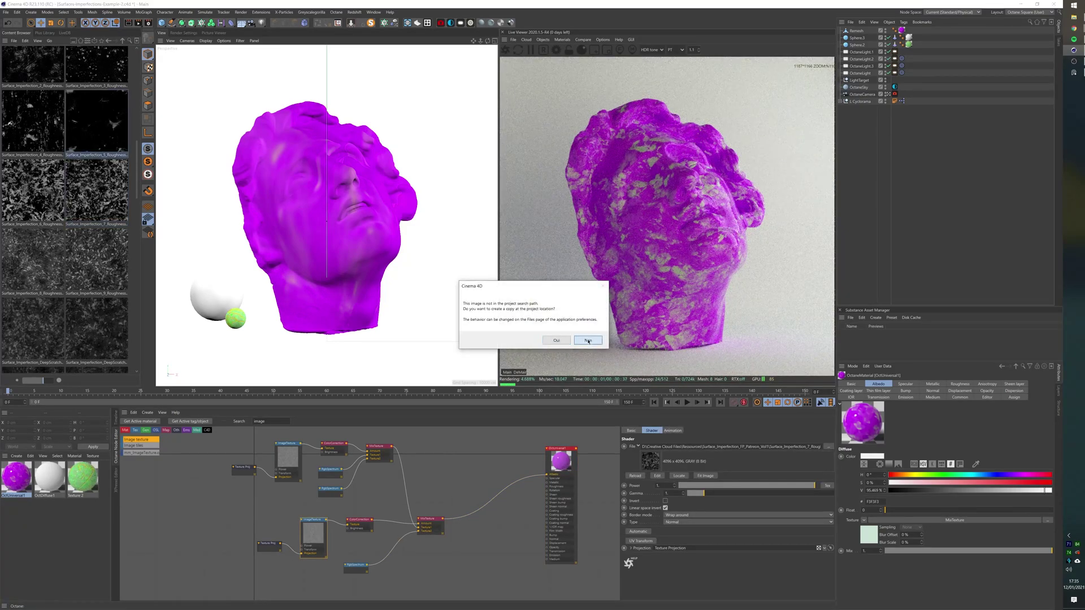
{"action": "left_click", "coordinate": [556, 341]}
Replace the duplicate image texture's file with the Surface_Imperfection_15 roughness map without copying it to the project
{"action": "scroll", "coordinate": [71, 238], "scroll_direction": "down", "scroll_amount": 3}
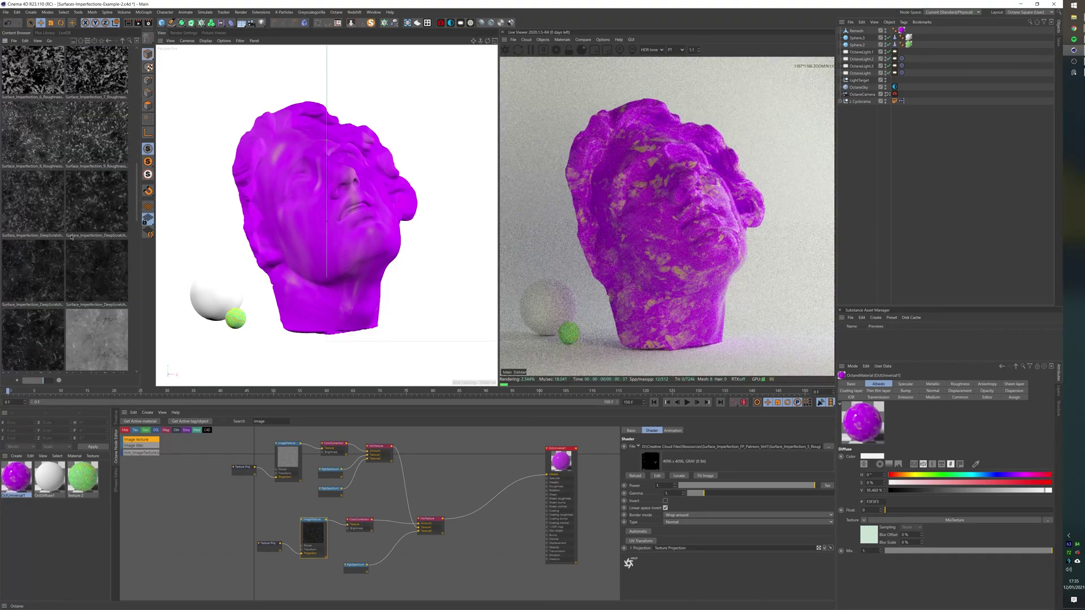
{"action": "scroll", "coordinate": [66, 286], "scroll_direction": "down", "scroll_amount": 10}
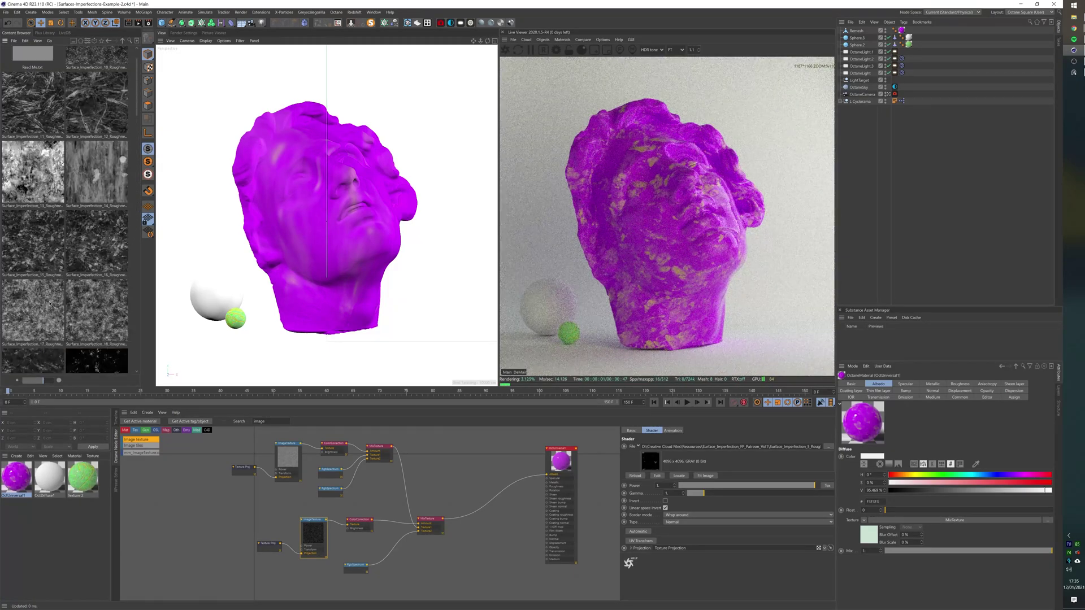
{"action": "left_click_drag", "start_coordinate": [48, 285], "coordinate": [652, 460]}
{"action": "left_click", "coordinate": [588, 341]}
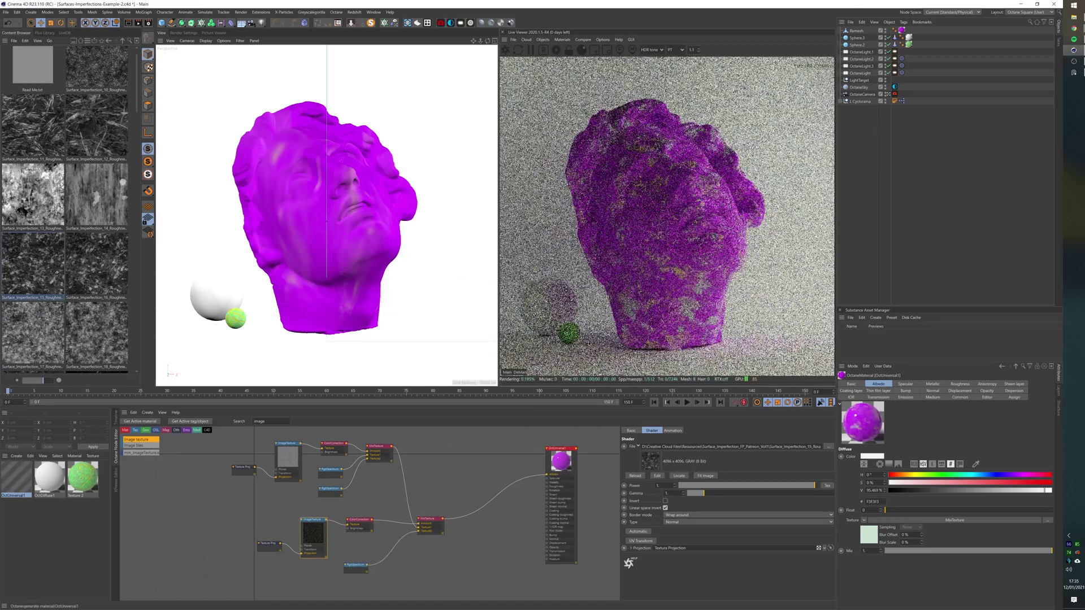
Set the duplicate color correction's contrast to about 12.4 and lower the purple RGB spectrum's value to 26%
{"action": "left_click", "coordinate": [357, 524]}
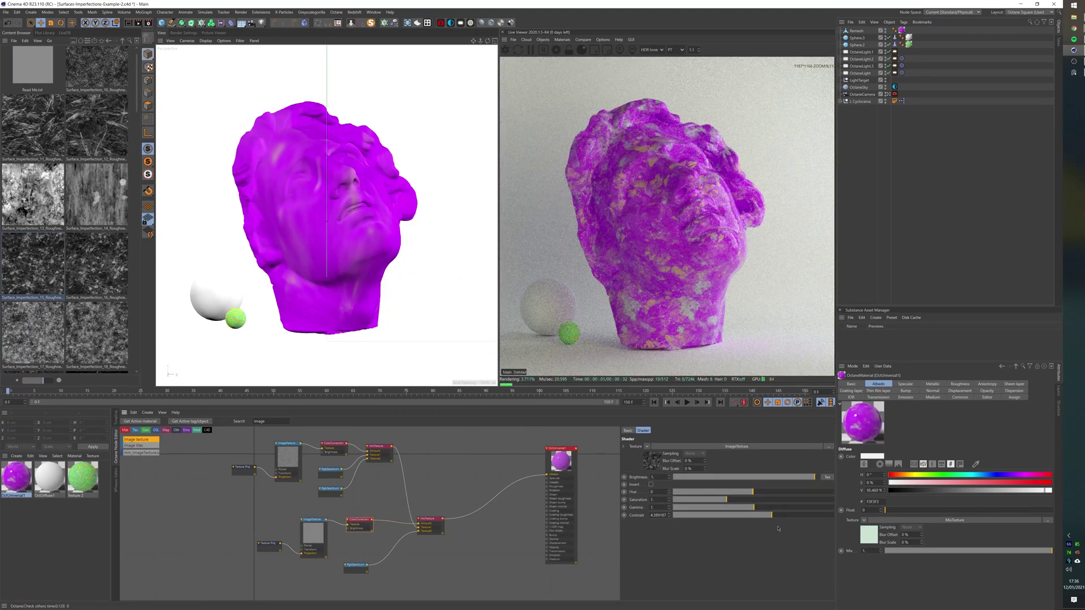
{"action": "mouse_move", "coordinate": [771, 515]}
{"action": "left_mouse_down"}
{"action": "mouse_move", "coordinate": [733, 518]}
{"action": "mouse_move", "coordinate": [783, 516]}
{"action": "left_mouse_up"}
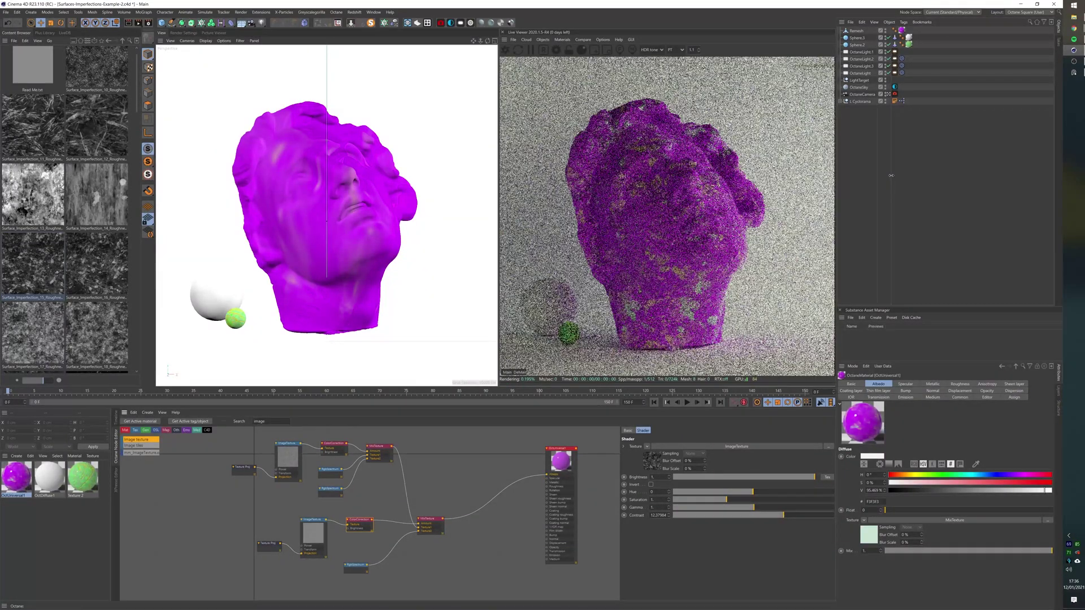
{"action": "left_click", "coordinate": [328, 474]}
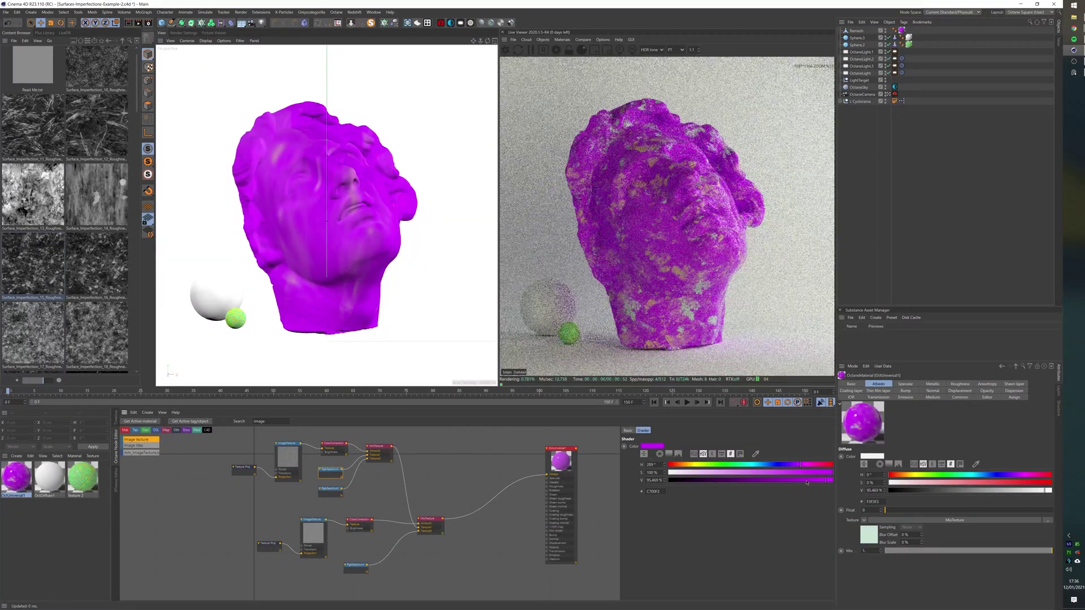
{"action": "left_click", "coordinate": [712, 481]}
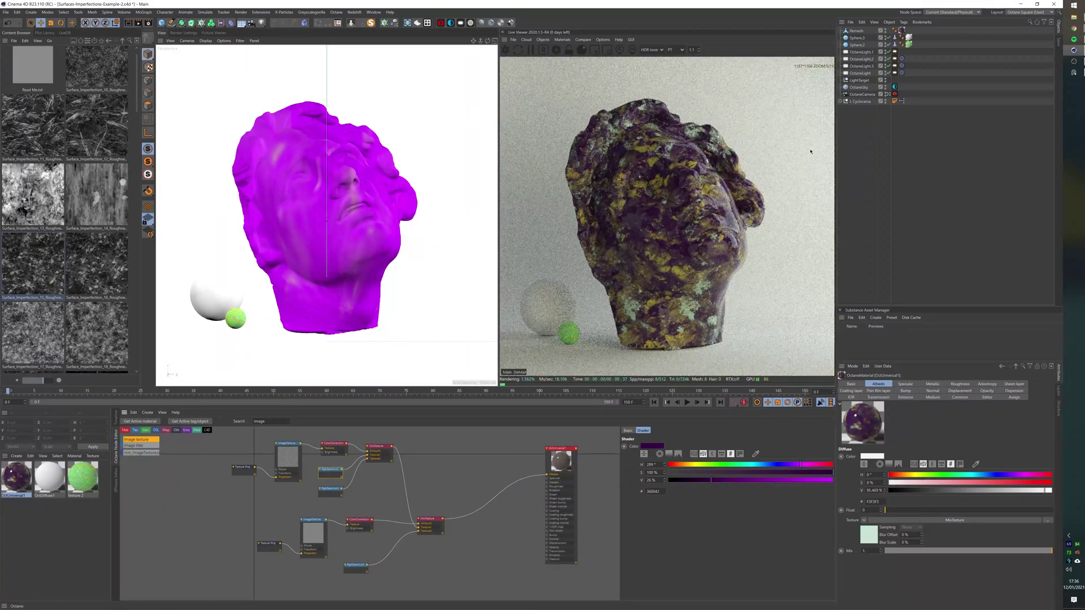
Create an Add node below the mix textures and connect both image textures to its Texture1 and Texture2
{"action": "middle_click_drag", "start_coordinate": [430, 568], "coordinate": [396, 532]}
{"action": "scroll", "coordinate": [396, 533], "scroll_direction": "up", "scroll_amount": 3}
{"action": "middle_click_drag", "start_coordinate": [391, 487], "coordinate": [391, 529]}
{"action": "middle_click_drag", "start_coordinate": [416, 581], "coordinate": [438, 530]}
{"action": "scroll", "coordinate": [414, 563], "scroll_direction": "down", "scroll_amount": 2}
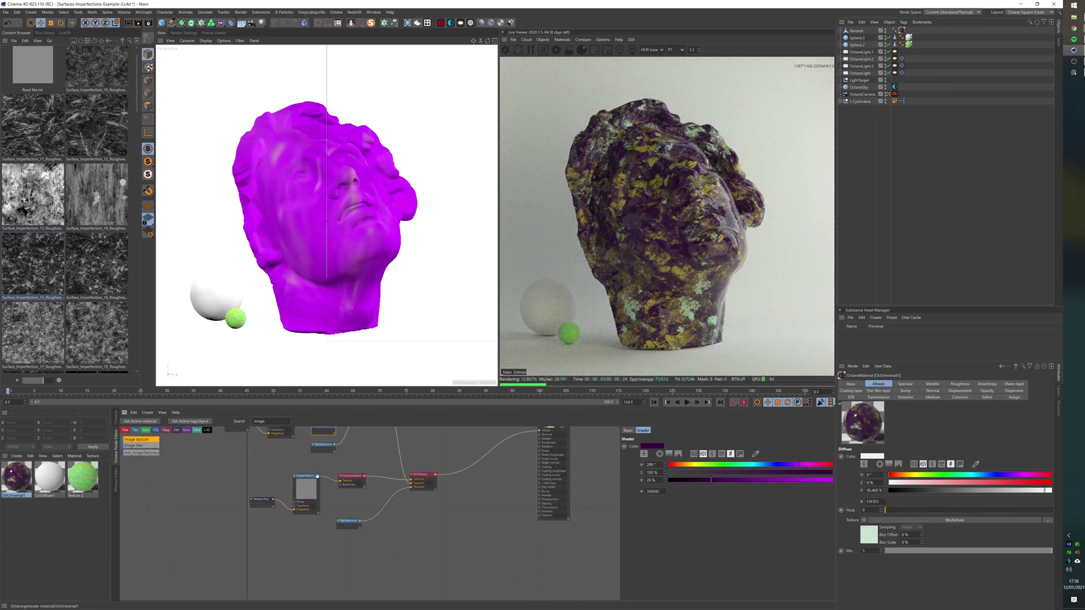
{"action": "left_click_drag", "start_coordinate": [435, 540], "coordinate": [437, 539]}
{"action": "type", "text": "add"}
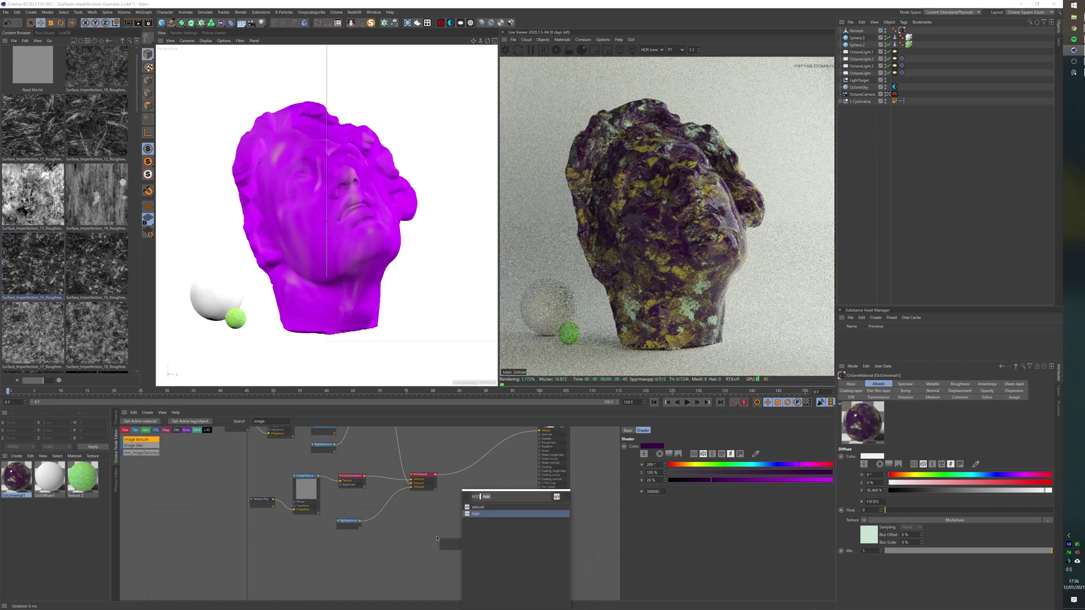
{"action": "key", "text": "Return"}
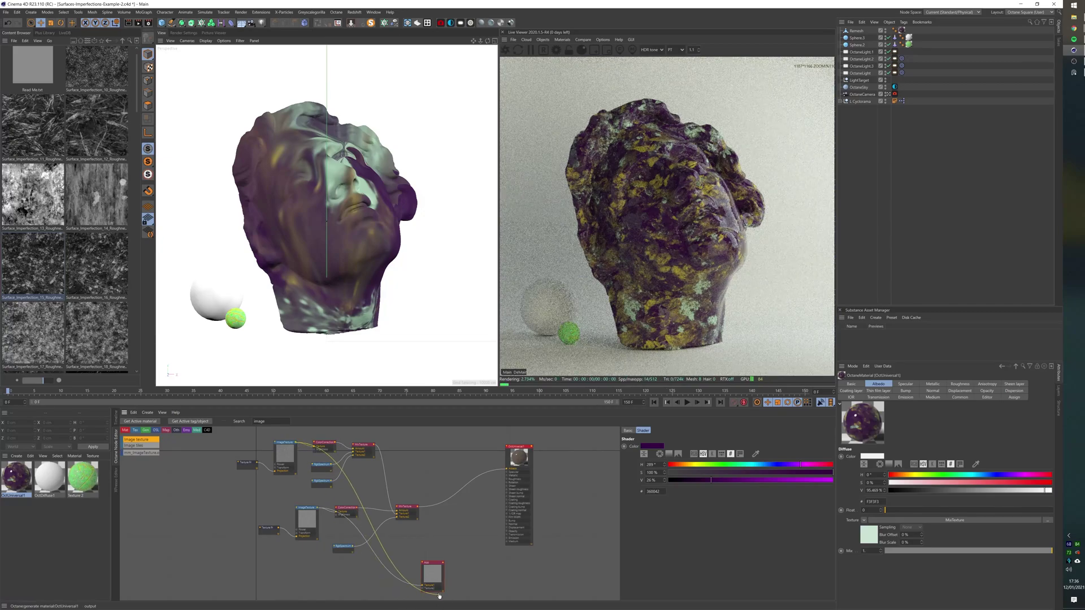
{"action": "left_click_drag", "start_coordinate": [442, 565], "coordinate": [422, 540]}
{"action": "scroll", "coordinate": [463, 578], "scroll_direction": "up", "scroll_amount": 3}
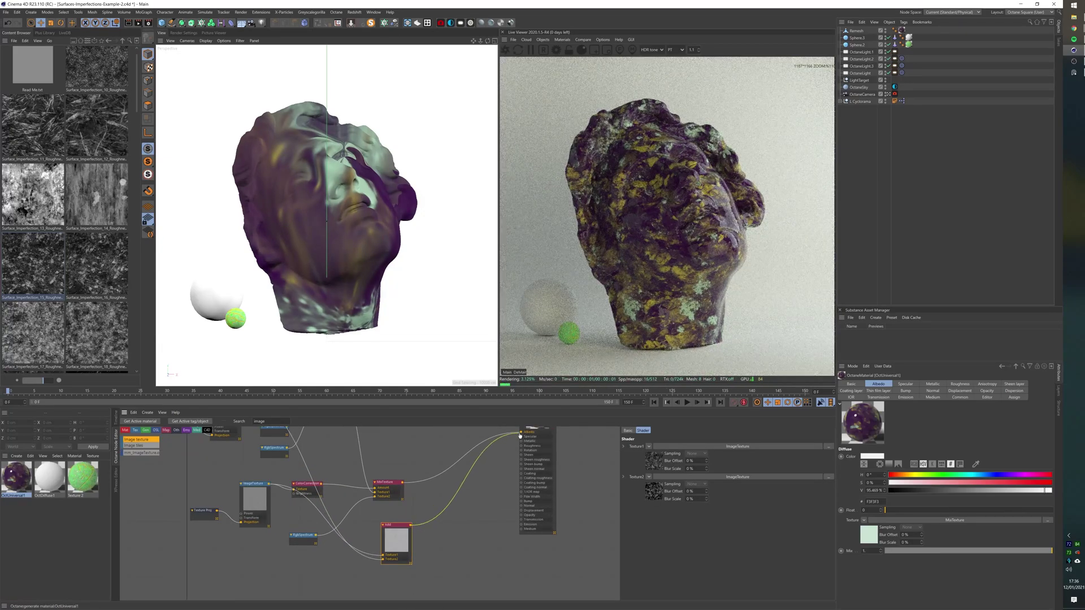
Preview the Add node on the material's albedo, and reconnect the second mix texture to it
{"action": "left_click_drag", "start_coordinate": [520, 435], "coordinate": [520, 433]}
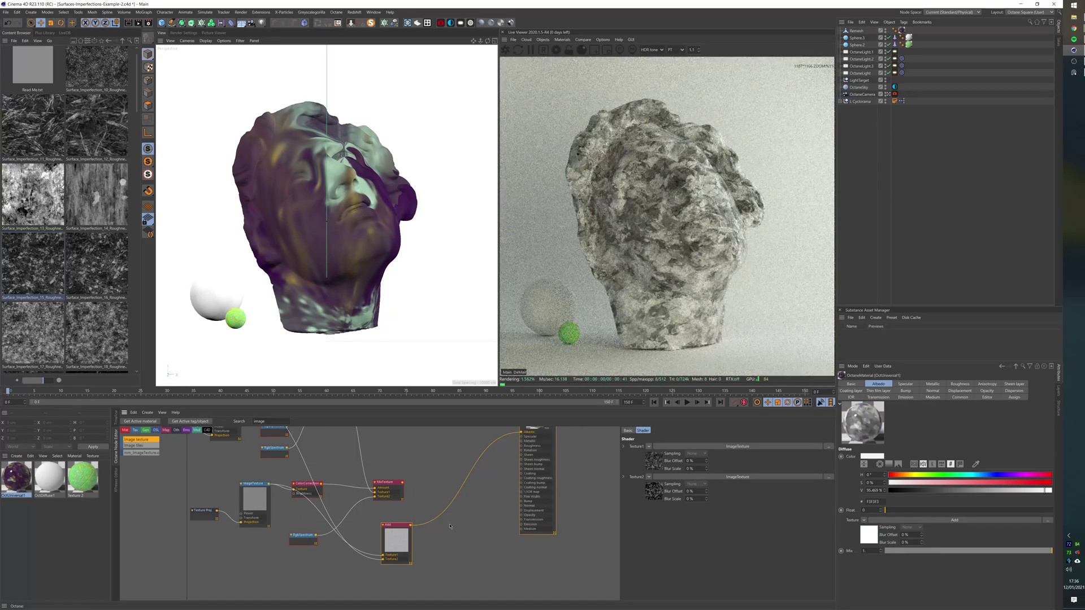
{"action": "left_click", "coordinate": [397, 482]}
{"action": "left_click_drag", "start_coordinate": [403, 484], "coordinate": [520, 433]}
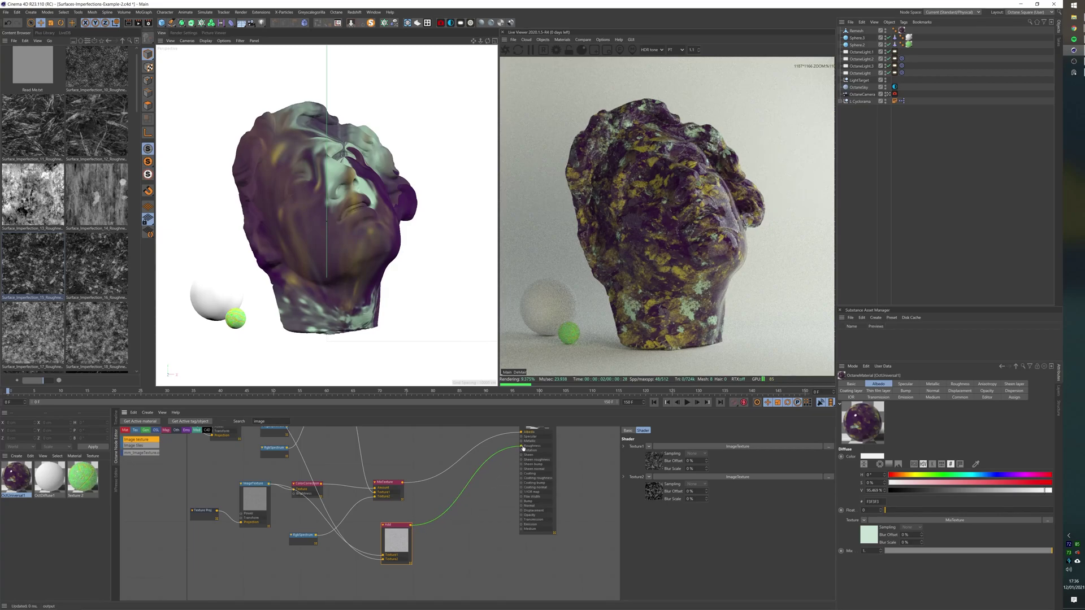
Connect the Add node to the material's roughness and apply the universal material to the small green sphere
{"action": "left_click_drag", "start_coordinate": [523, 448], "coordinate": [521, 447]}
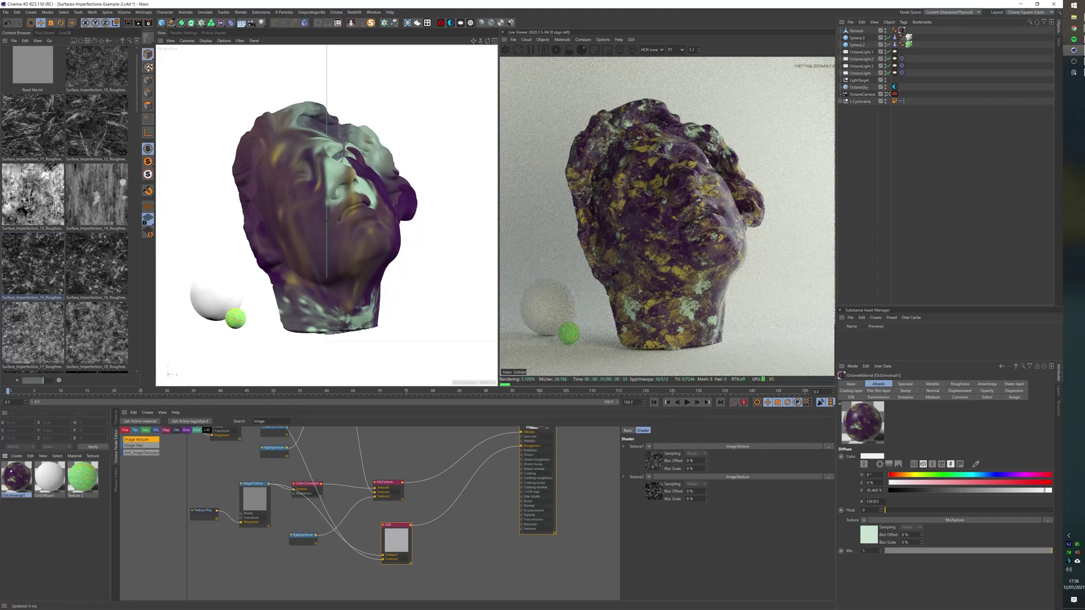
{"action": "left_click_drag", "start_coordinate": [17, 476], "coordinate": [568, 333]}
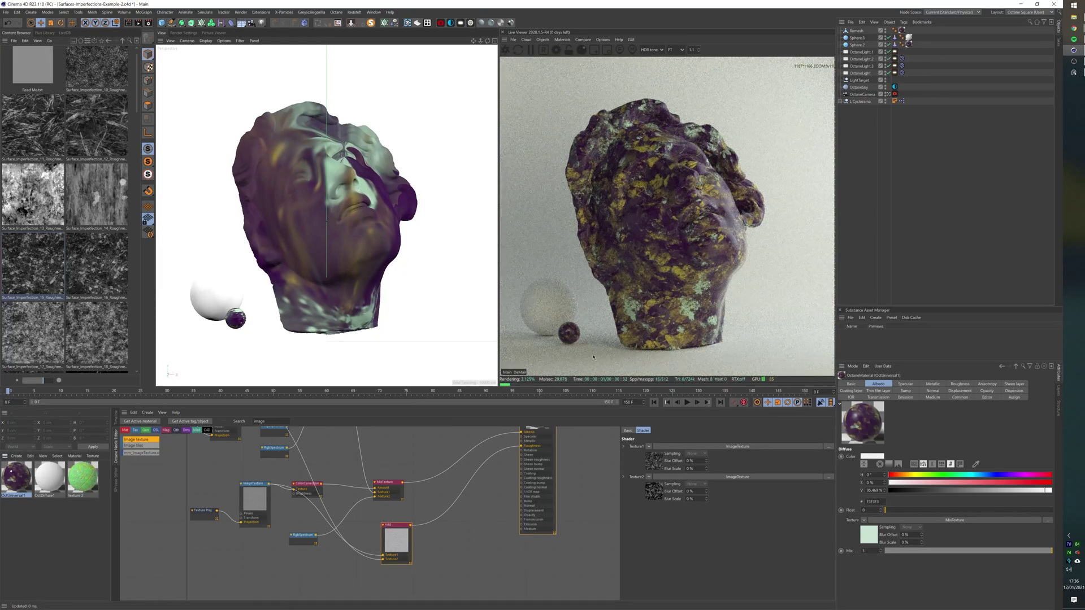
Darken the white diffuse material's color to grey
{"action": "left_click", "coordinate": [64, 476]}
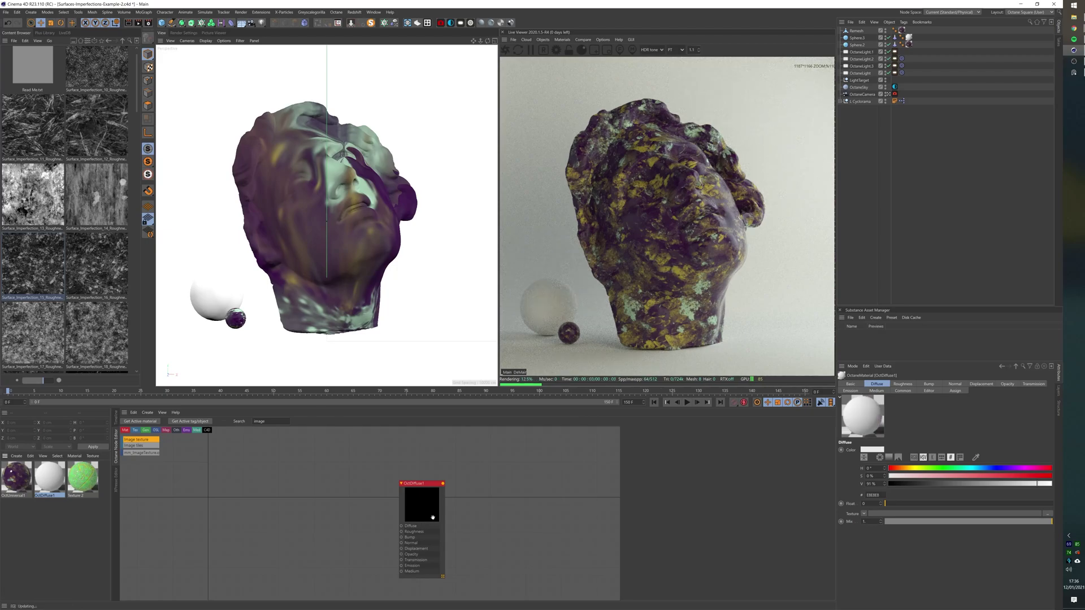
{"action": "left_click_drag", "start_coordinate": [815, 532], "coordinate": [728, 531]}
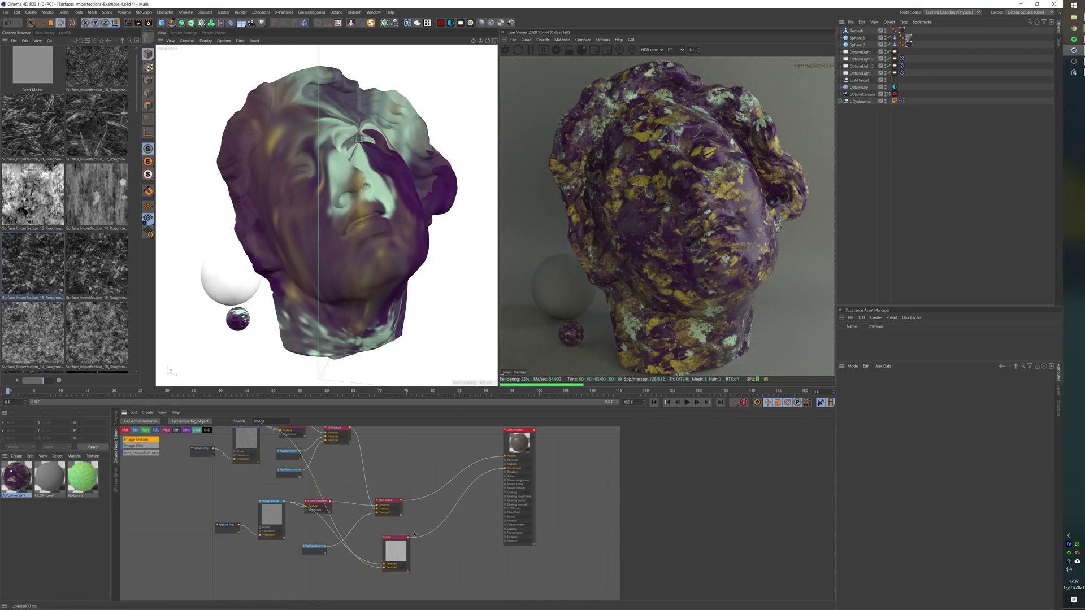
{"action": "left_click", "coordinate": [529, 441]}
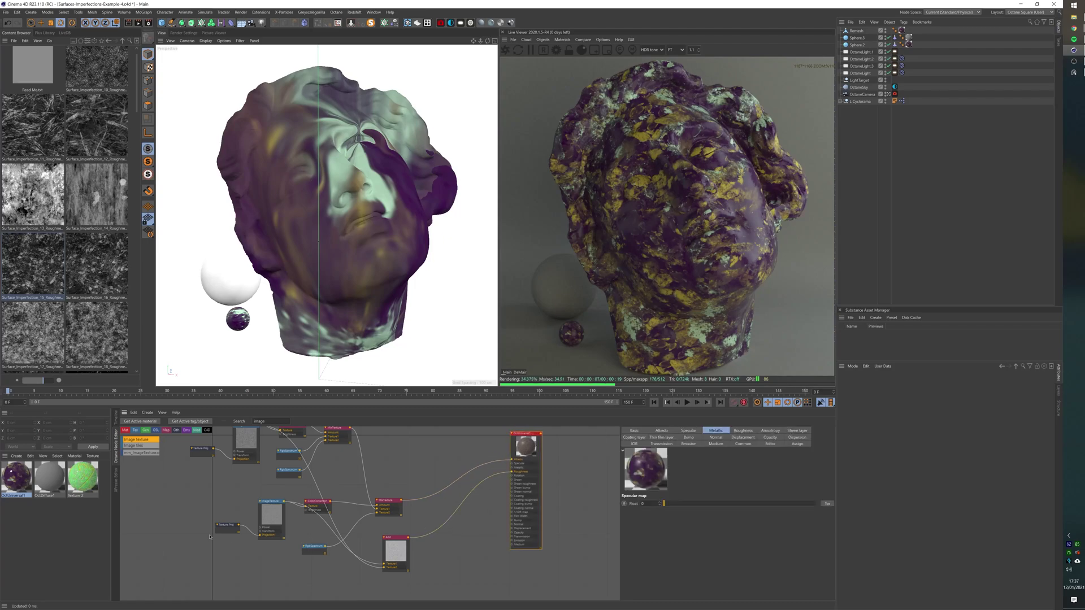
{"action": "left_click", "coordinate": [284, 548]}
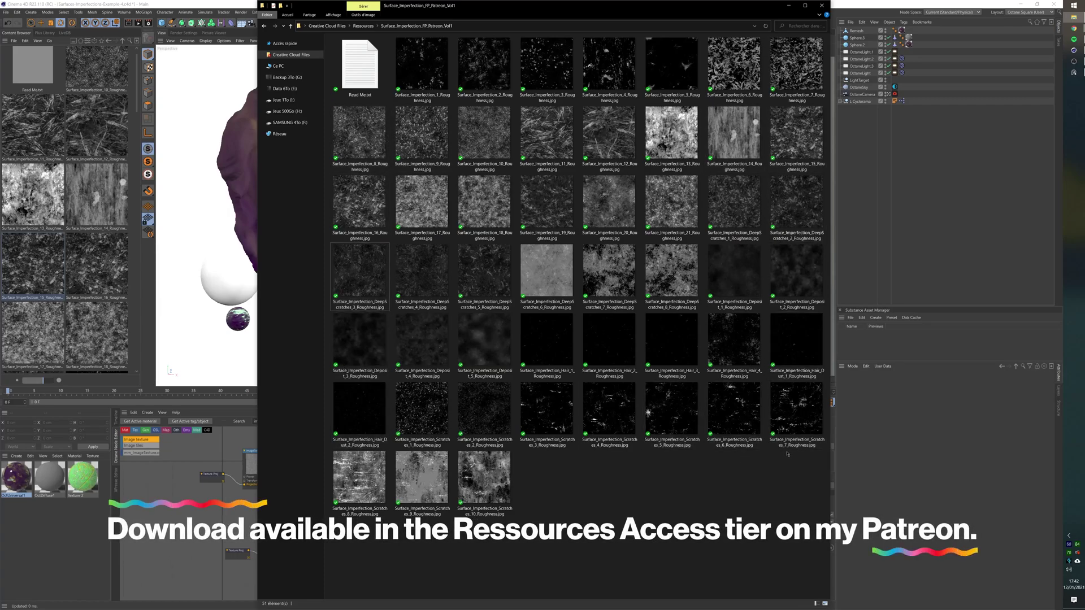
Switch to the browser and look through the Ressources posts on the creator's Patreon page
{"action": "left_click", "coordinate": [1075, 40]}
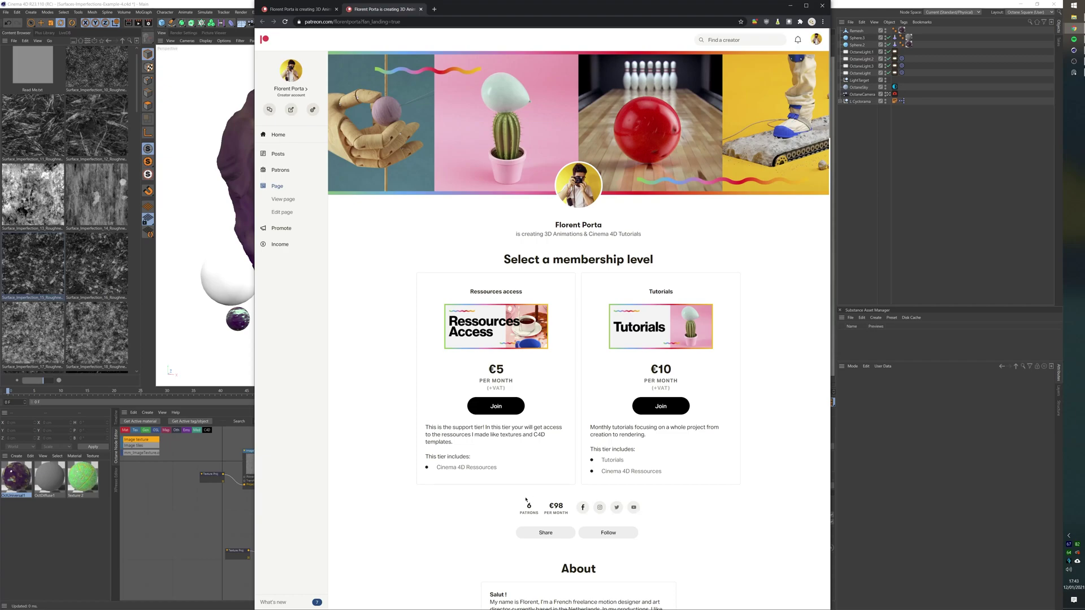
{"action": "left_click", "coordinate": [299, 9]}
{"action": "scroll", "coordinate": [451, 485], "scroll_direction": "down", "scroll_amount": 8}
{"action": "scroll", "coordinate": [620, 477], "scroll_direction": "up", "scroll_amount": 2}
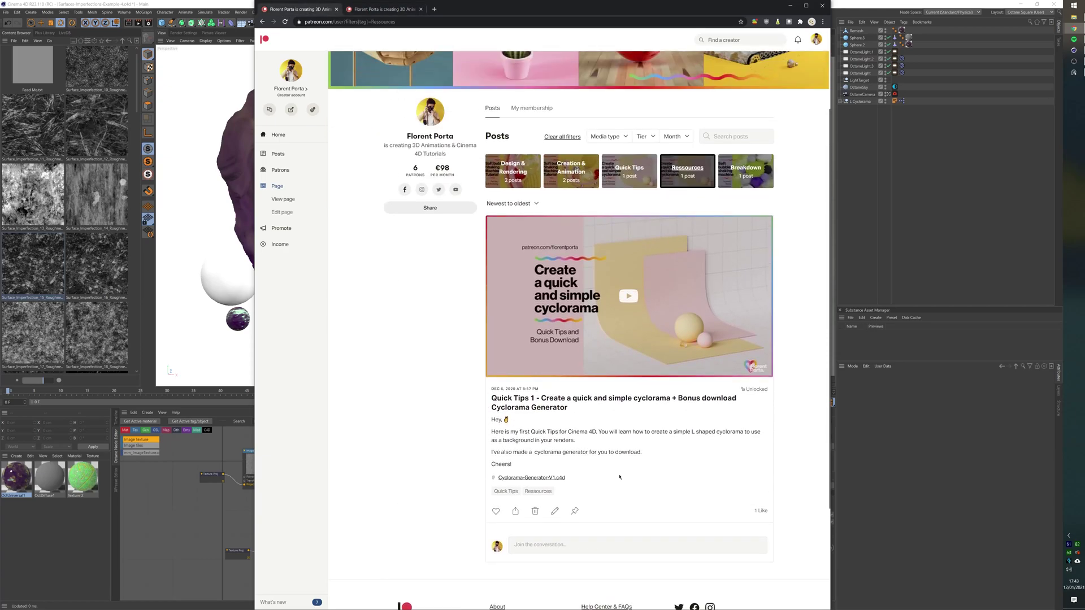
{"action": "scroll", "coordinate": [501, 491], "scroll_direction": "up", "scroll_amount": 2}
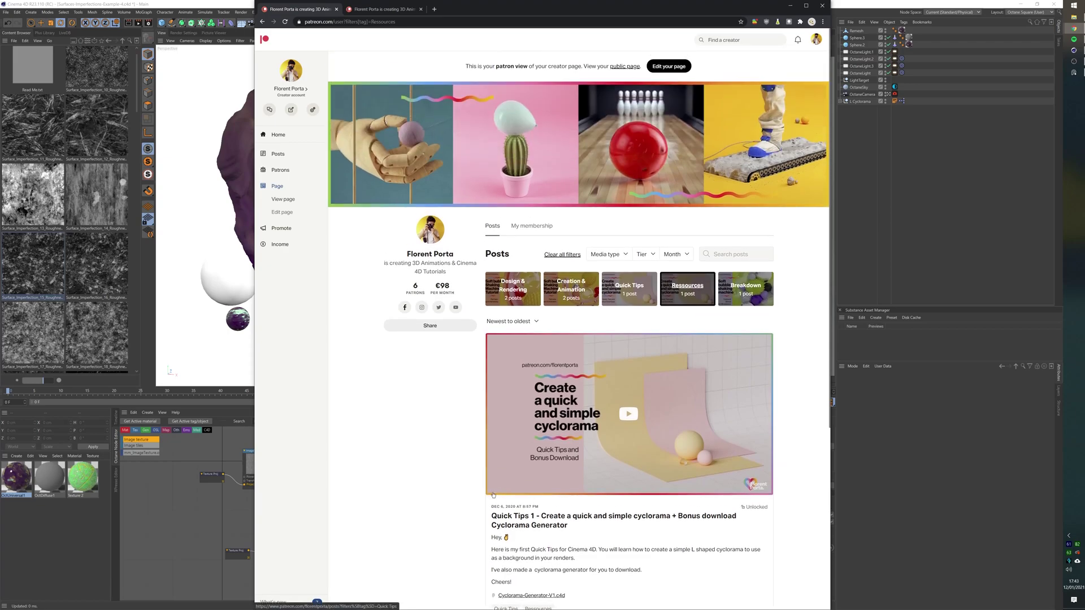